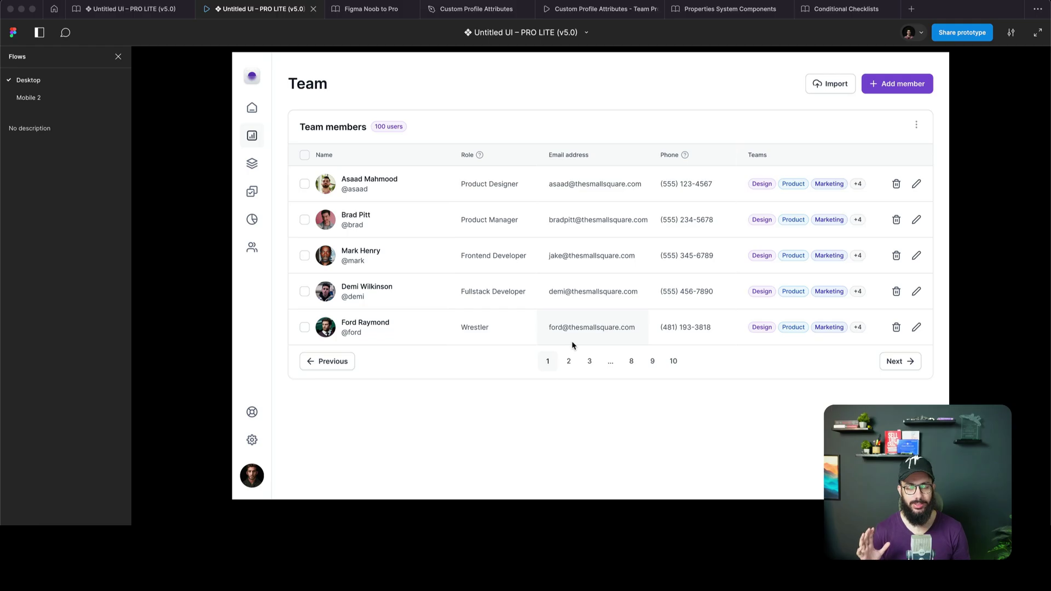
# Open the Mobile 2 prototype flow and examine the off-screen columns of its team members table
pyautogui.click(561, 413)
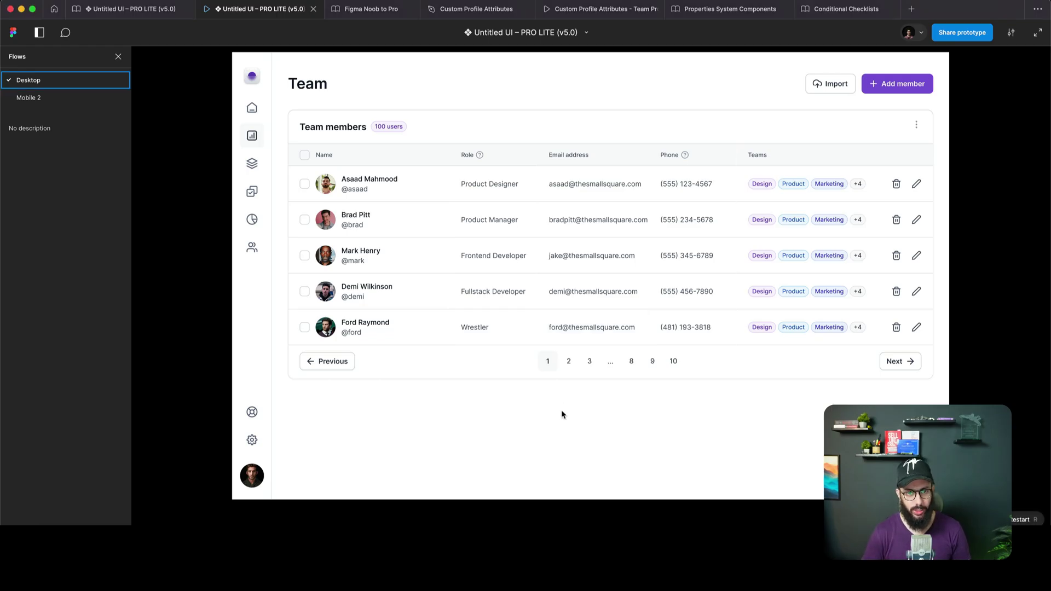
pyautogui.click(562, 415)
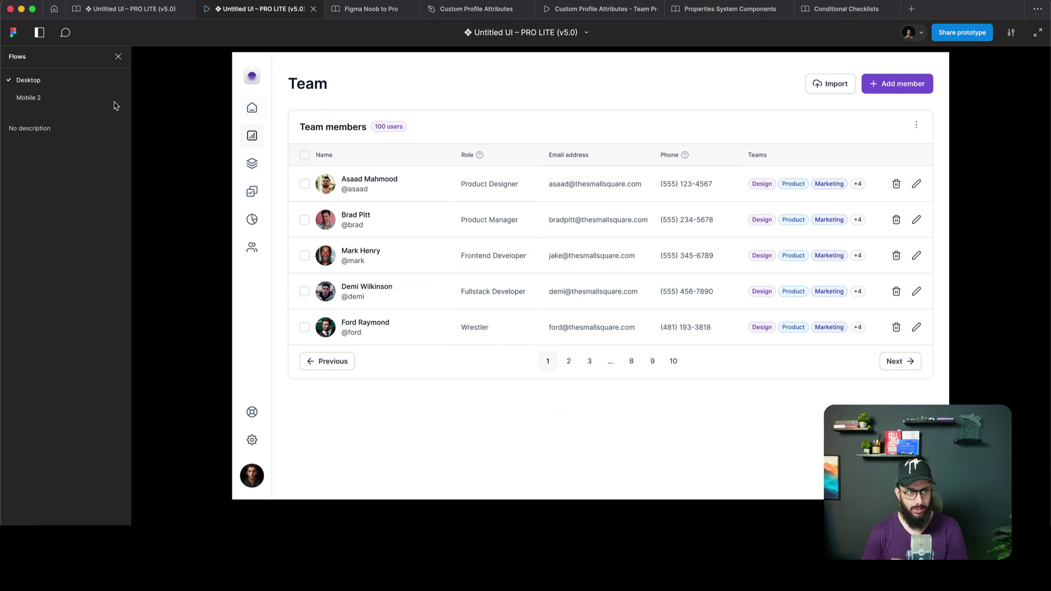
pyautogui.click(72, 104)
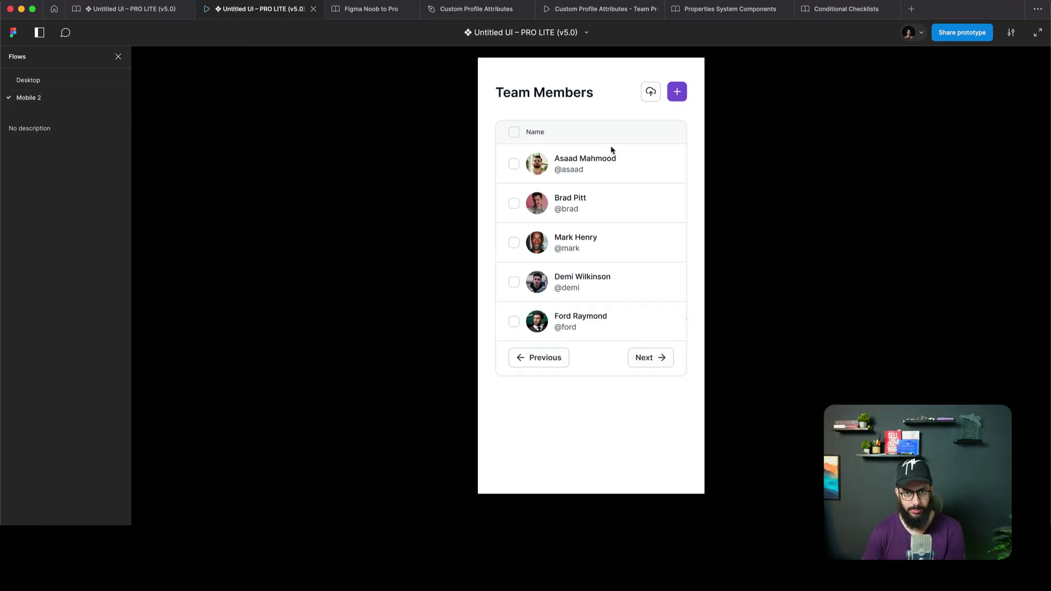
pyautogui.hscroll(10, 575, 192)
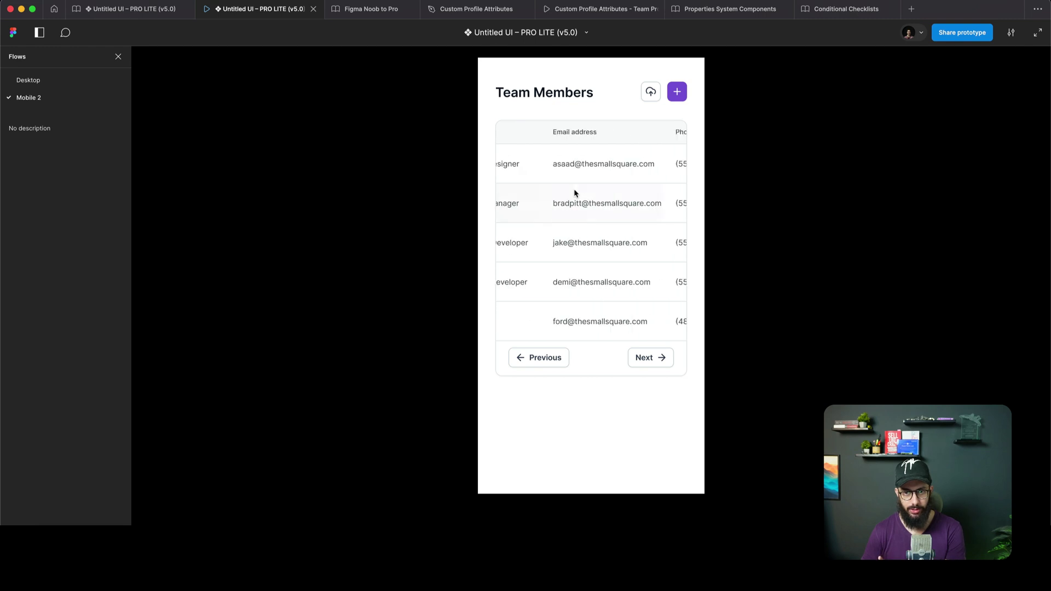
pyautogui.hscroll(-10, 575, 193)
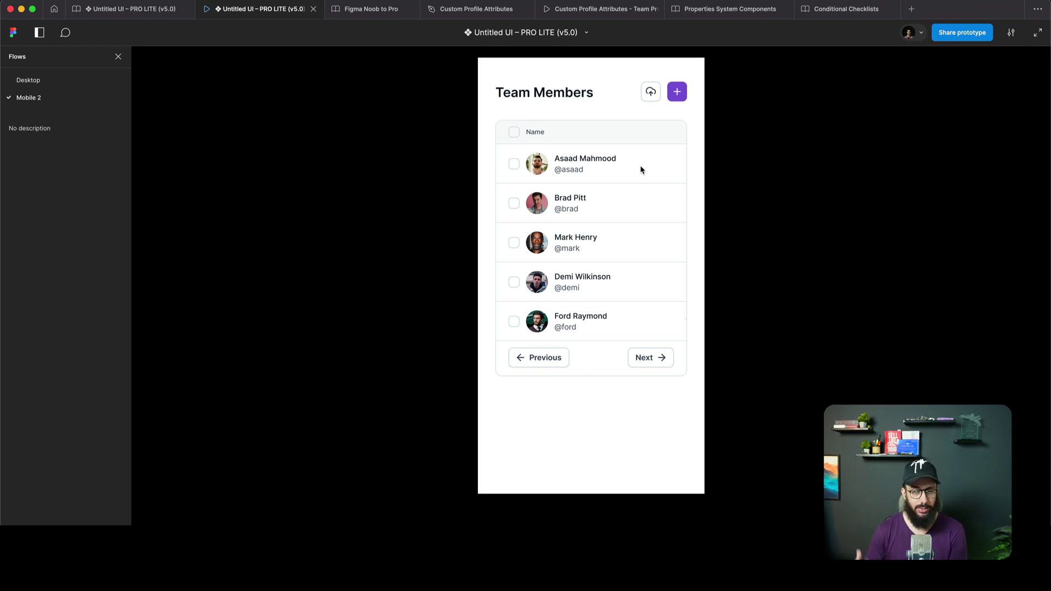
pyautogui.hscroll(5, 642, 169)
pyautogui.hscroll(-5, 642, 169)
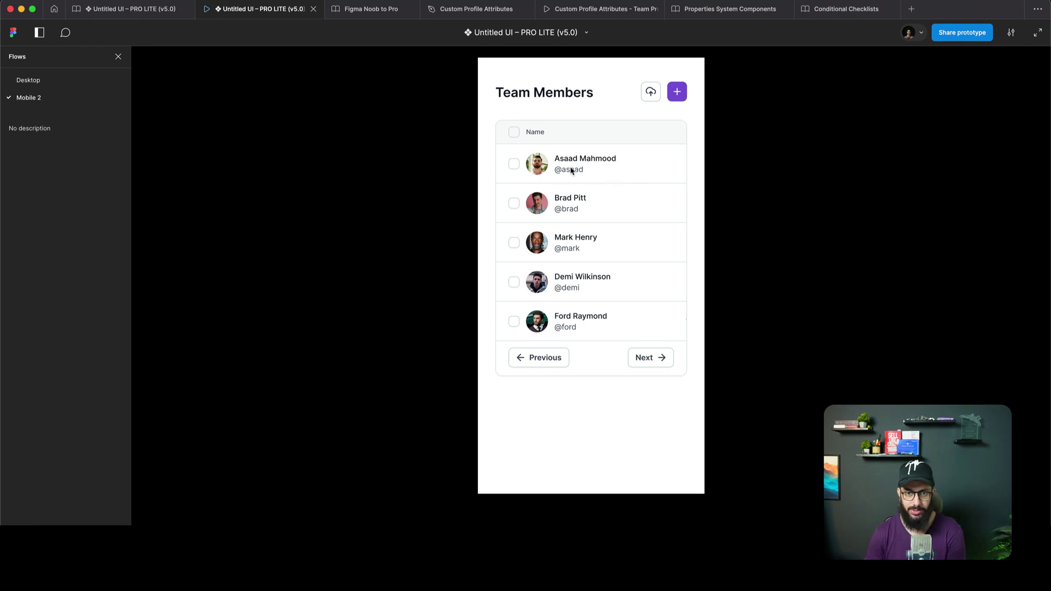
pyautogui.hscroll(10, 605, 175)
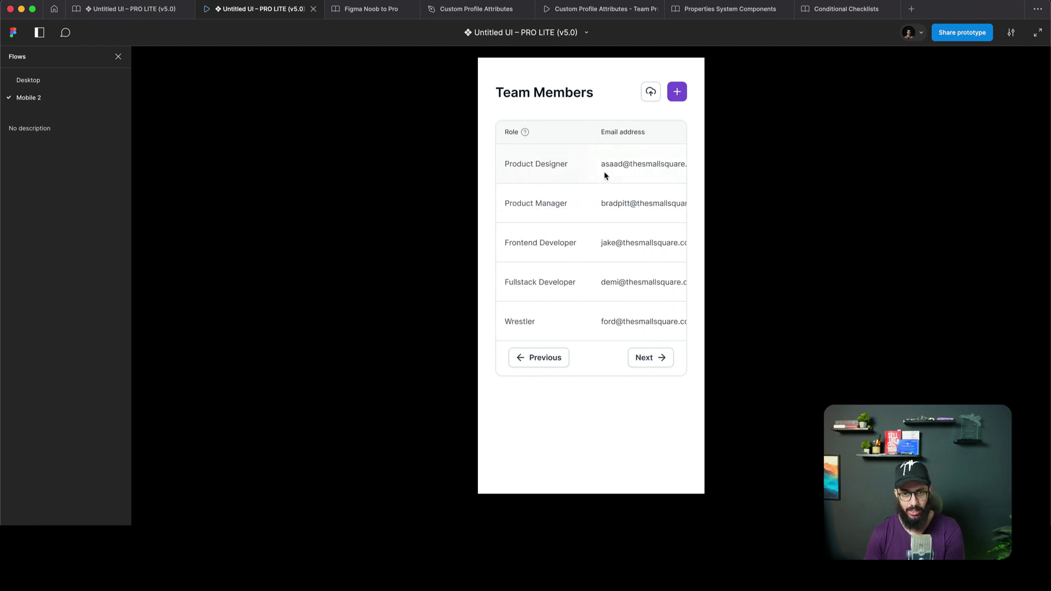
pyautogui.hscroll(-10, 605, 175)
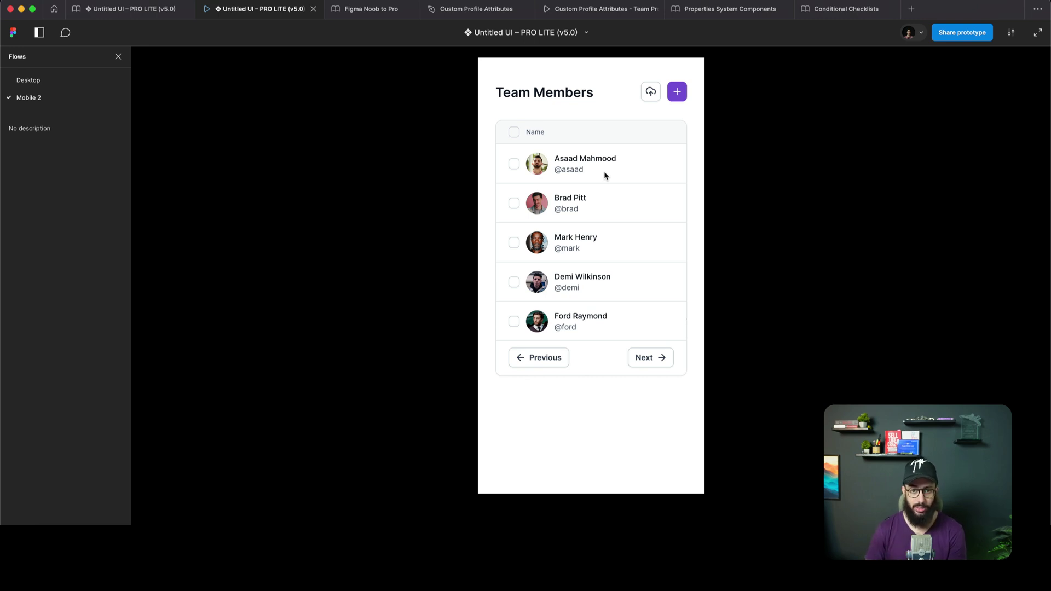
pyautogui.hscroll(8, 603, 171)
pyautogui.hscroll(-8, 600, 168)
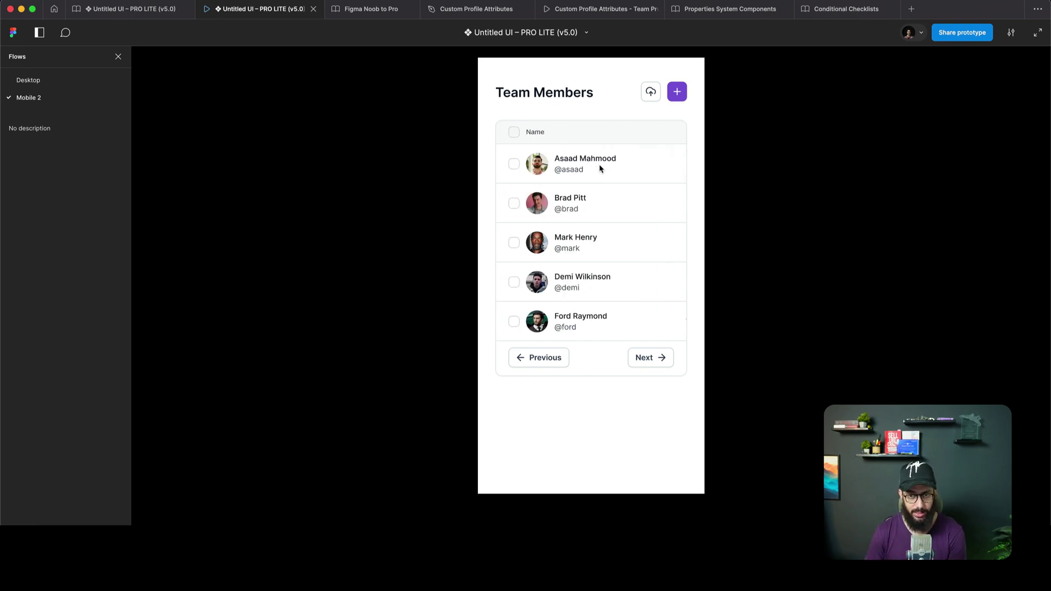
pyautogui.hscroll(10, 600, 169)
pyautogui.hscroll(-10, 601, 169)
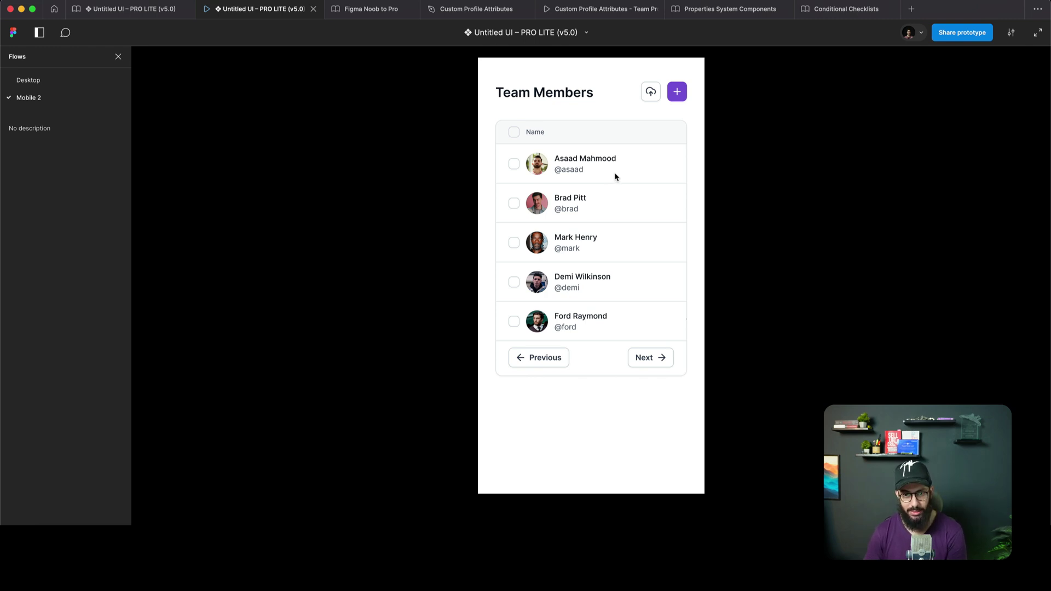
# Examine the stacked card and compact list alternatives, including the first member's details page, and return from it
pyautogui.click(659, 114)
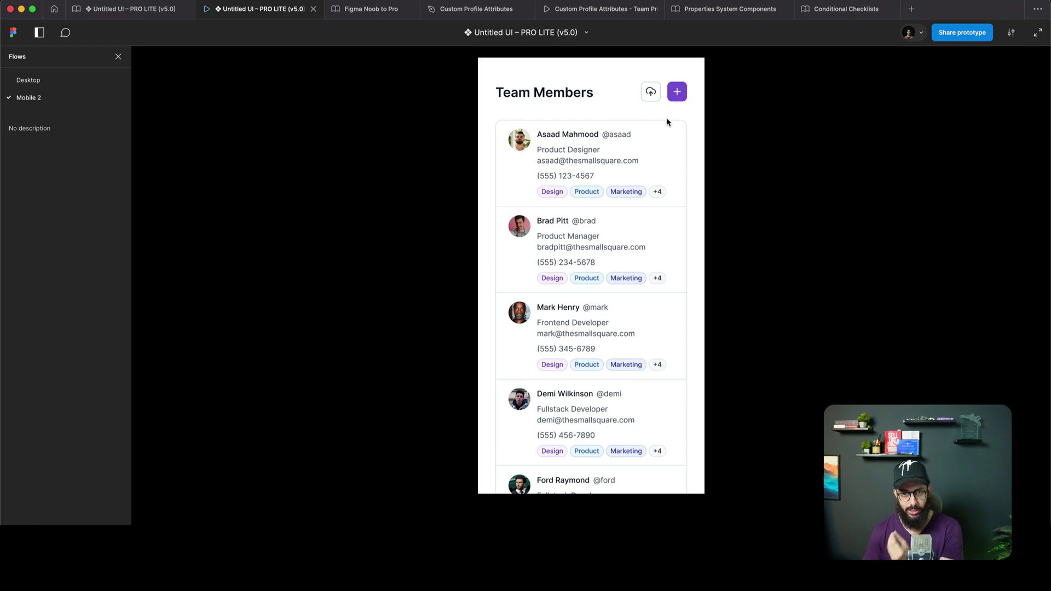
pyautogui.press('Right')
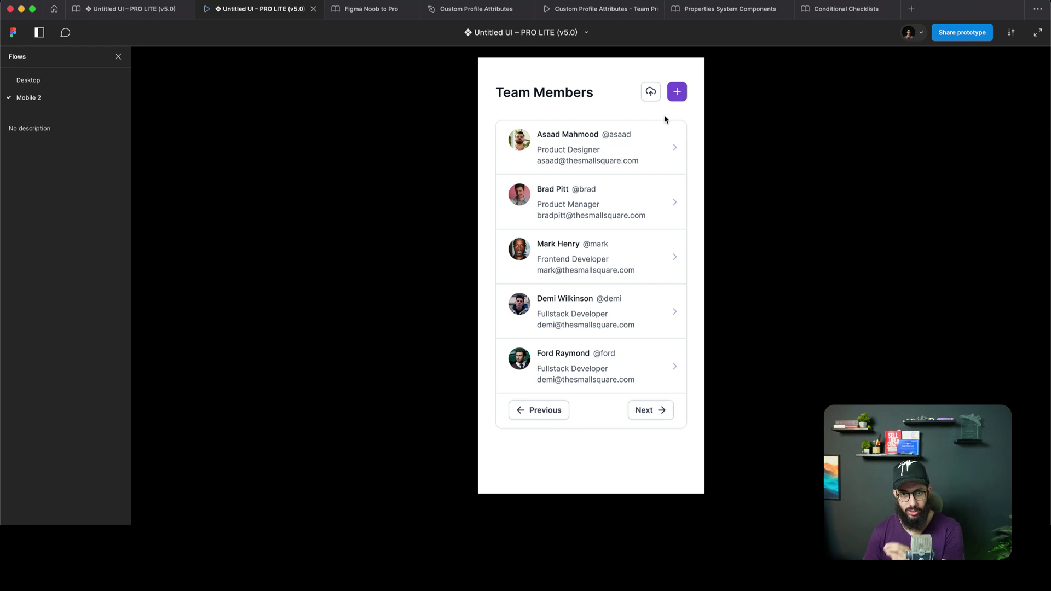
pyautogui.click(642, 147)
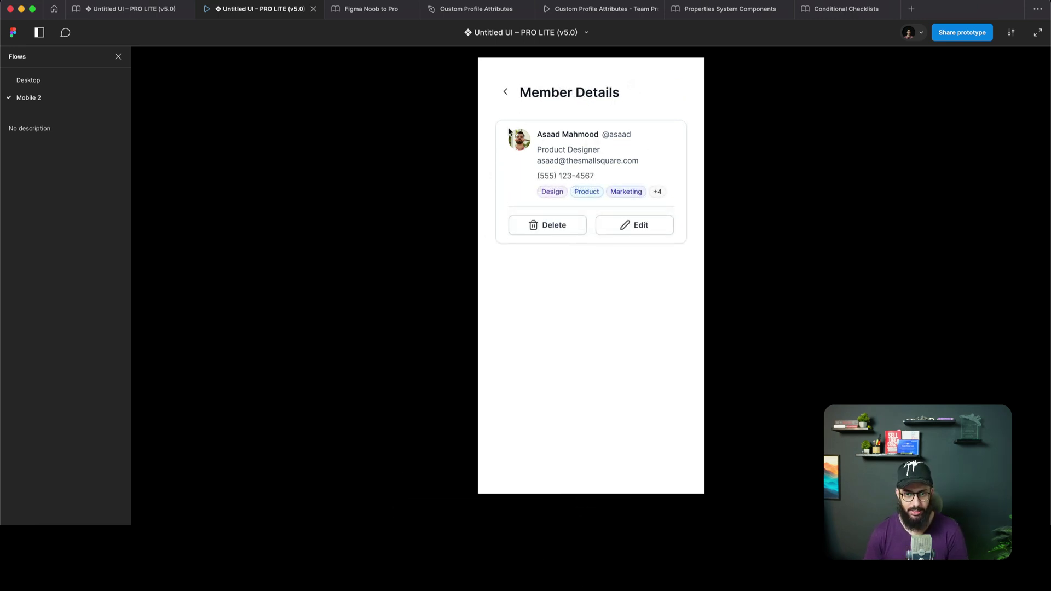
pyautogui.click(505, 93)
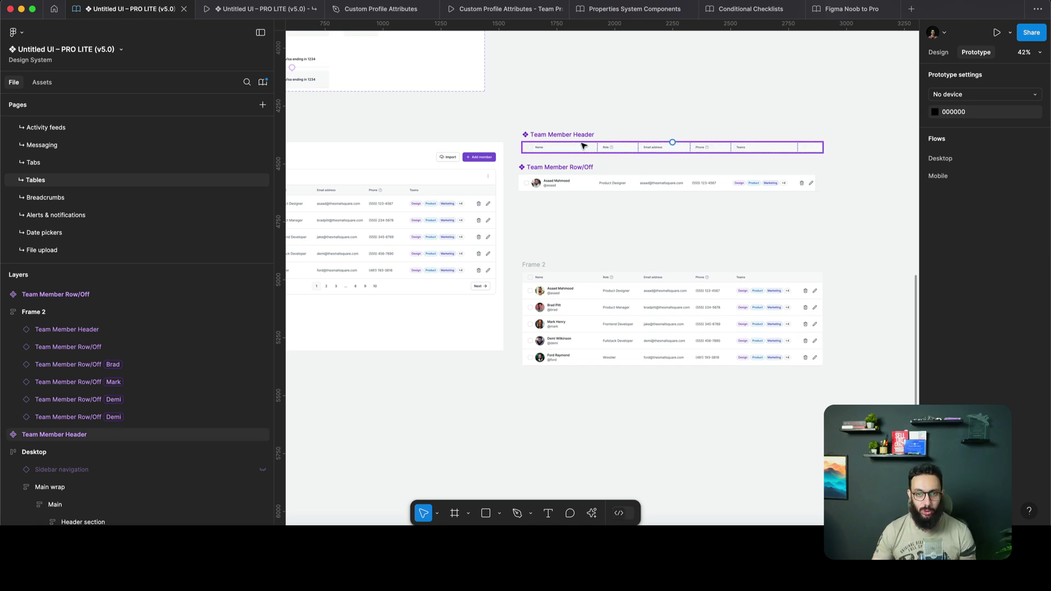
# Add a variant property to the Team Member Row/Off component
pyautogui.click(570, 167)
pyautogui.hotkey('shift', '2')
pyautogui.scroll(-2, 622, 198)
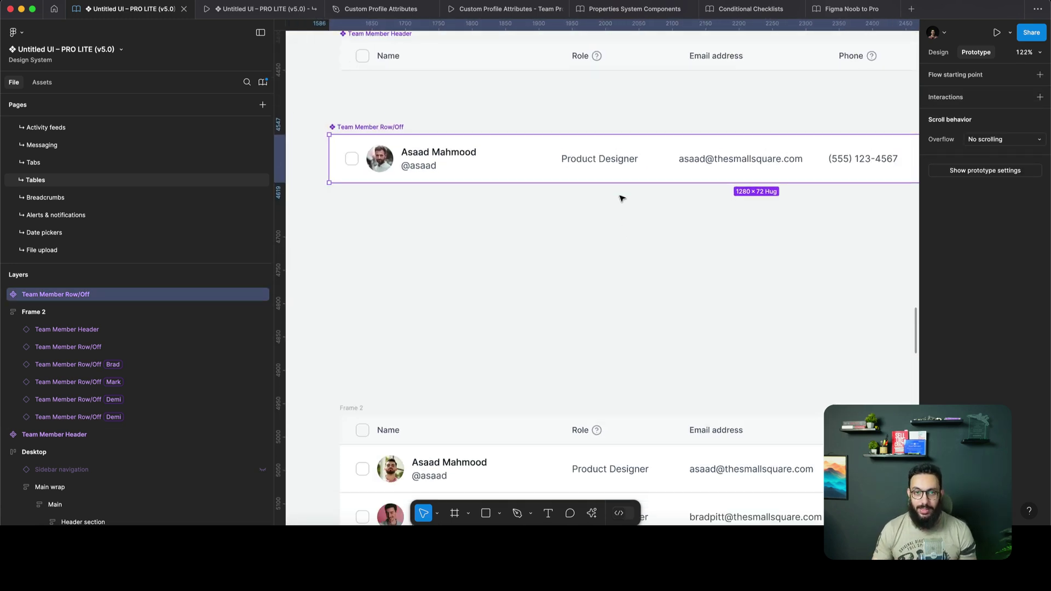
pyautogui.hotkey('shift', 'e')
pyautogui.hscroll(1, 622, 198)
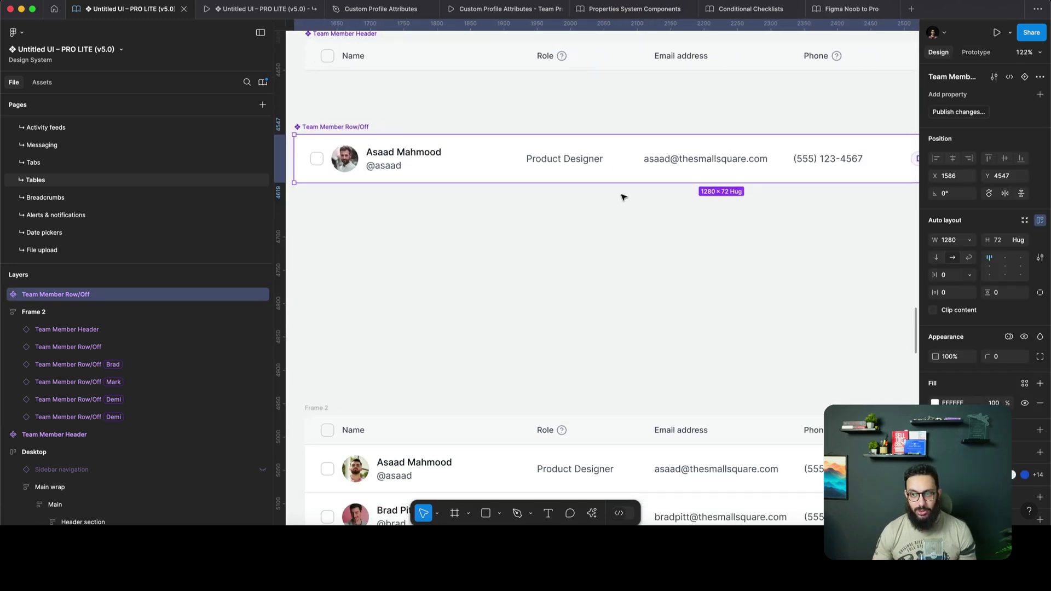
pyautogui.click(1039, 94)
pyautogui.click(975, 128)
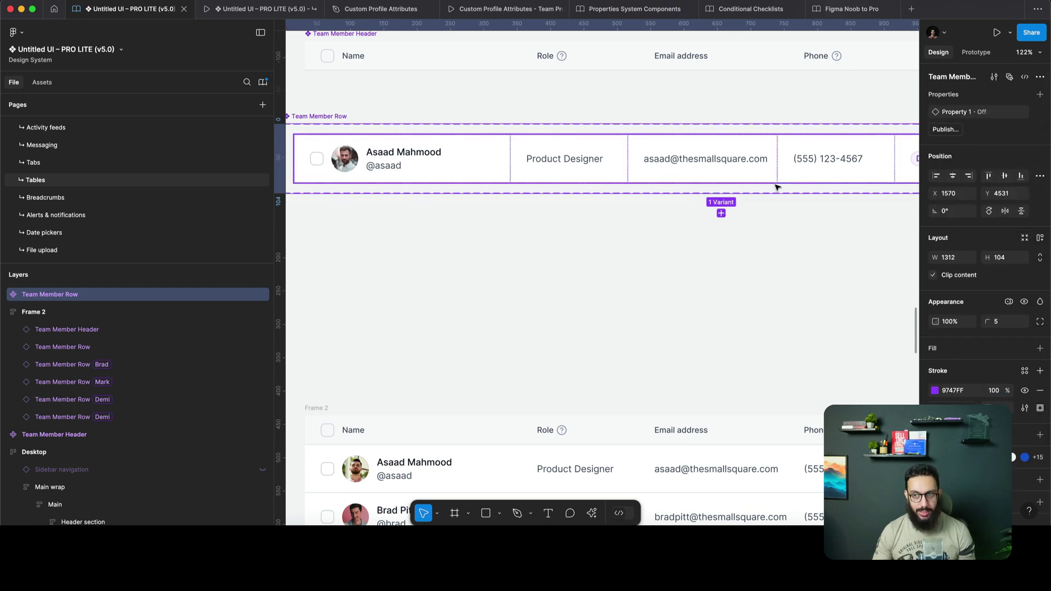
# Extend the Team Member Row component set to 331 high and duplicate its row below as a second variant
pyautogui.scroll(-2, 681, 175)
pyautogui.moveTo(655, 190); pyautogui.dragTo(652, 314)
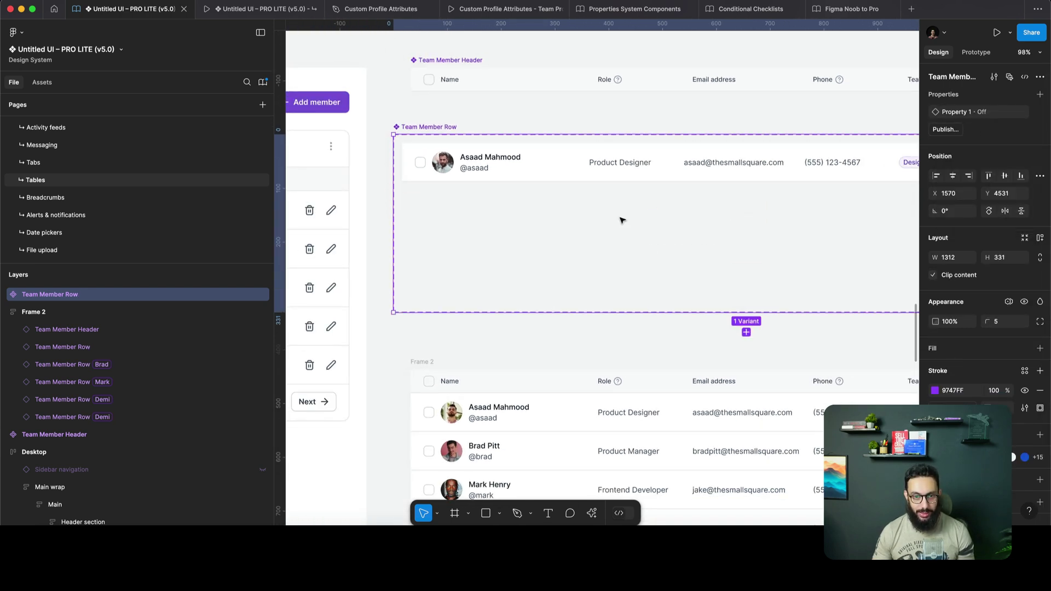
pyautogui.click(620, 169)
pyautogui.moveTo(620, 168); pyautogui.dragTo(616, 234)
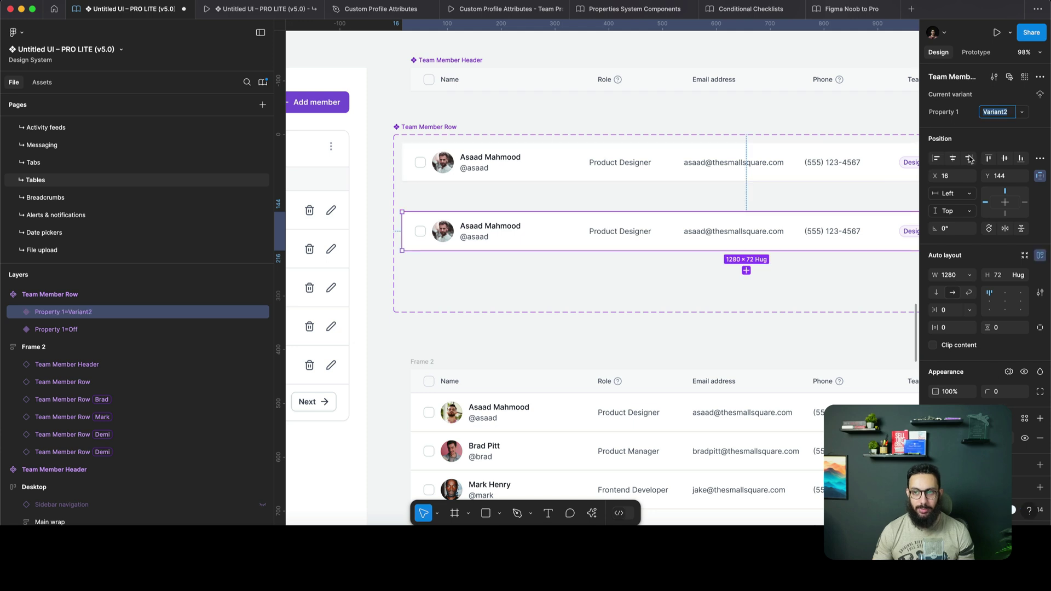
# Set the duplicated variant's Property 1 value to On
pyautogui.click(996, 111)
pyautogui.write('On')
pyautogui.press('Return')
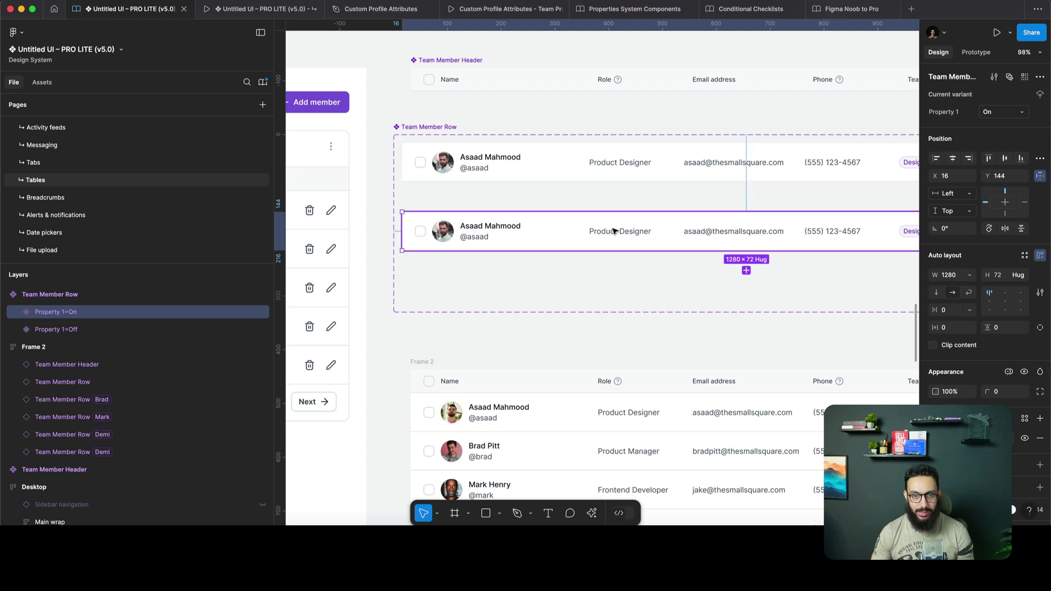
# Copy the On variant's role, email and phone texts into the text group under the username
pyautogui.doubleClick(500, 237)
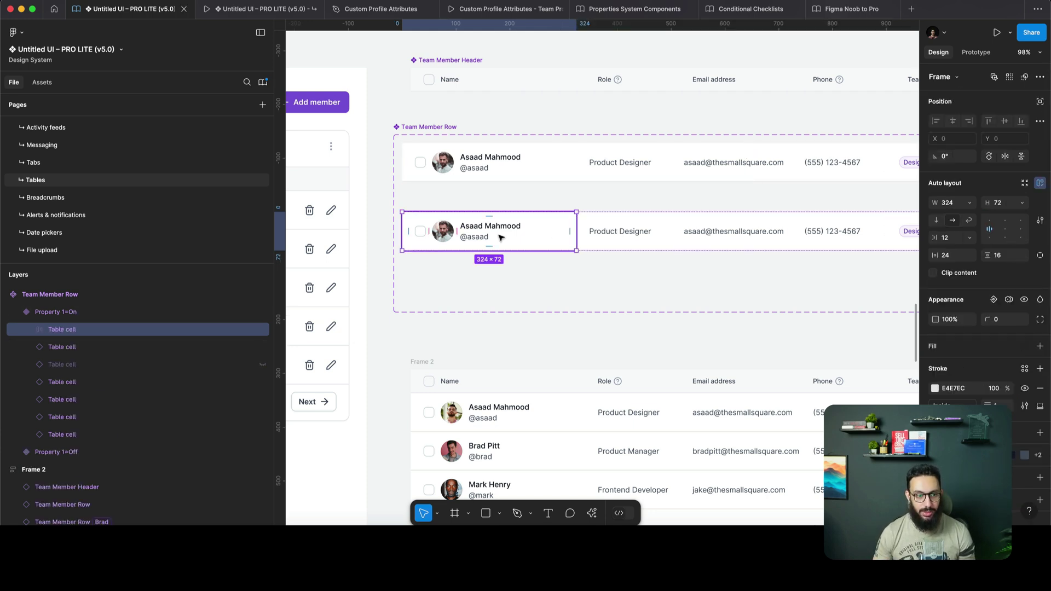
pyautogui.click(630, 232)
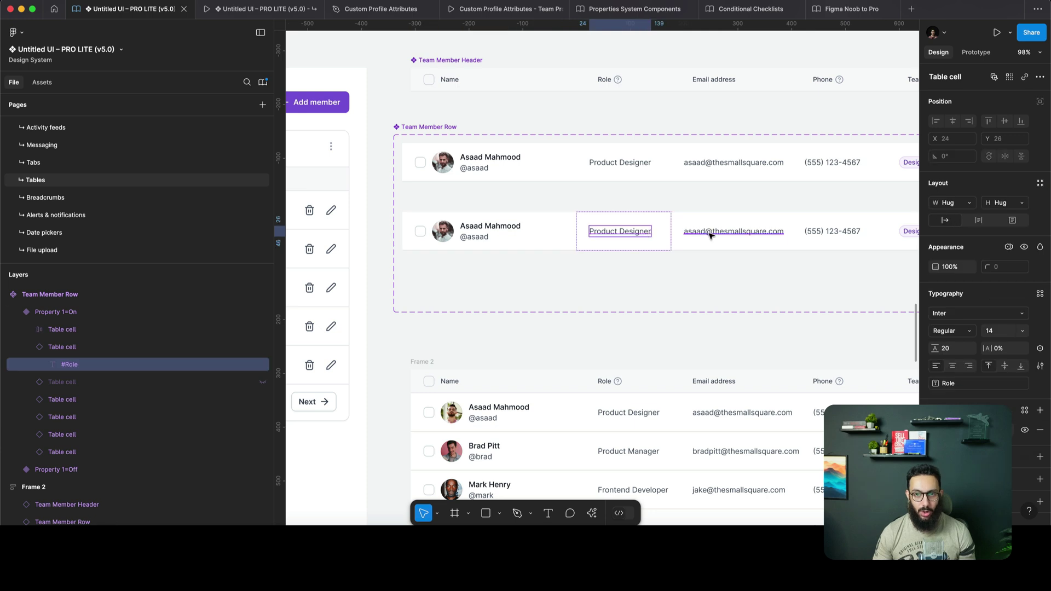
pyautogui.keyDown('shift'); pyautogui.click(713, 232); pyautogui.keyUp('shift')
pyautogui.keyDown('shift'); pyautogui.click(804, 234); pyautogui.keyUp('shift')
pyautogui.click(539, 240)
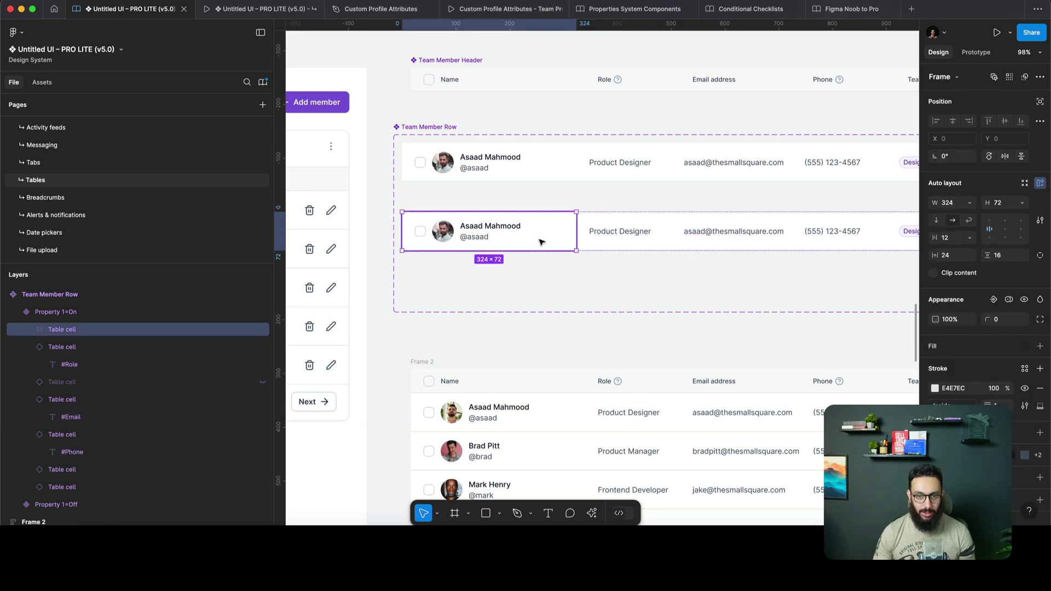
pyautogui.click(485, 237)
pyautogui.hotkey('ctrl', 'v')
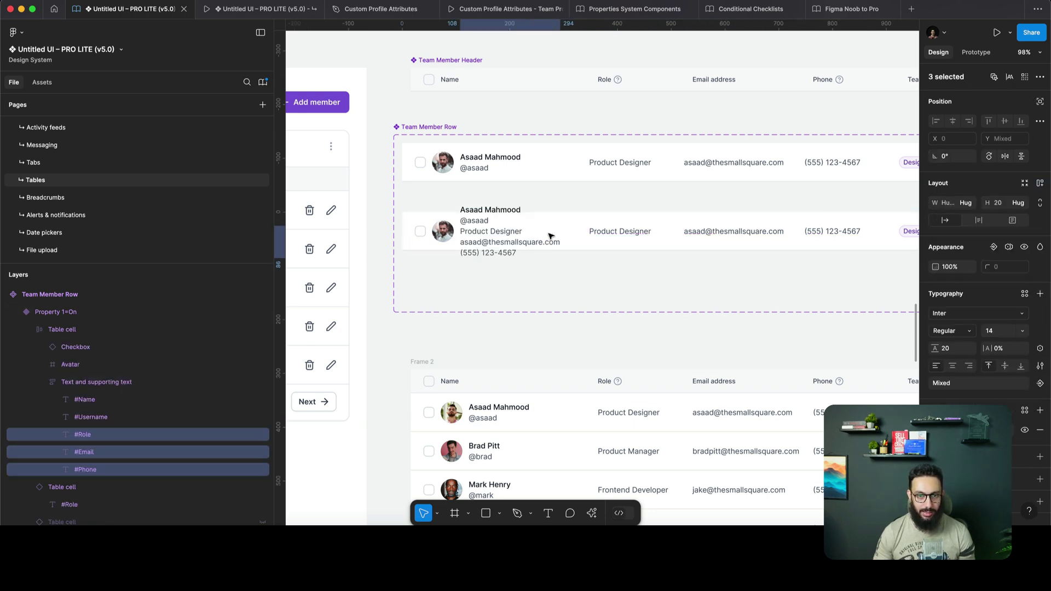
# Delete the separate role, email and phone table cells from the On variant
pyautogui.click(651, 241)
pyautogui.keyDown('shift'); pyautogui.click(731, 237); pyautogui.keyUp('shift')
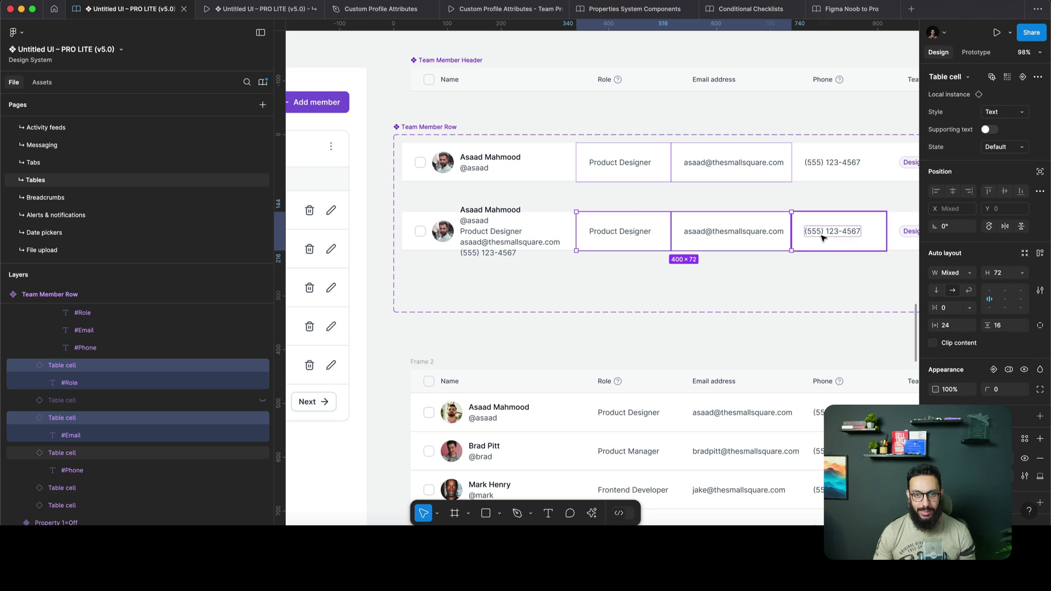
pyautogui.keyDown('shift'); pyautogui.click(821, 238); pyautogui.keyUp('shift')
pyautogui.press('Delete')
# Copy the On variant's team badges into the text group below the phone number
pyautogui.hscroll(5, 711, 235)
pyautogui.click(570, 239)
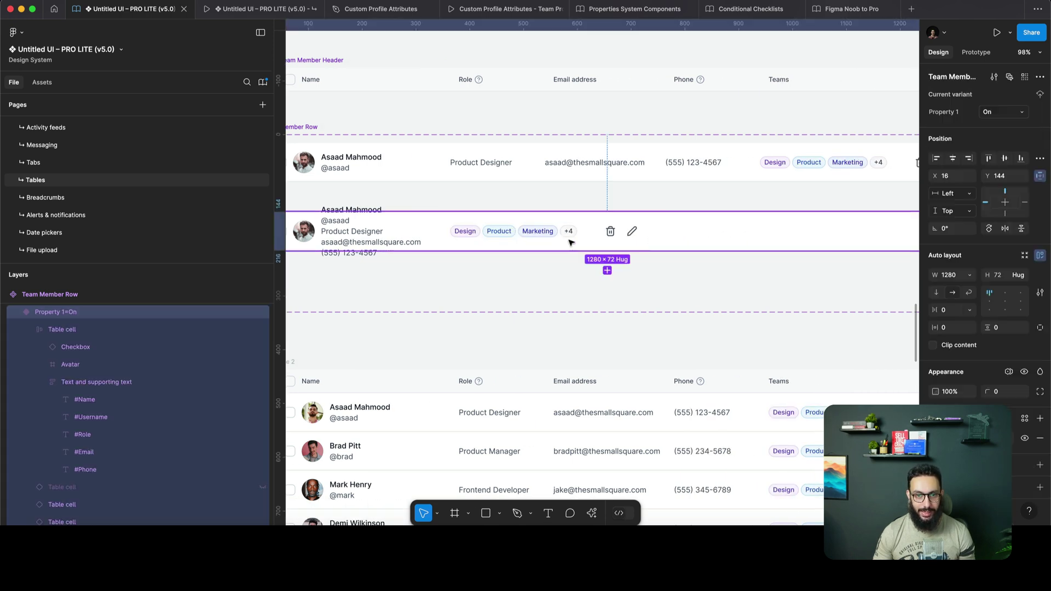
pyautogui.doubleClick(561, 237)
pyautogui.hscroll(-4, 561, 237)
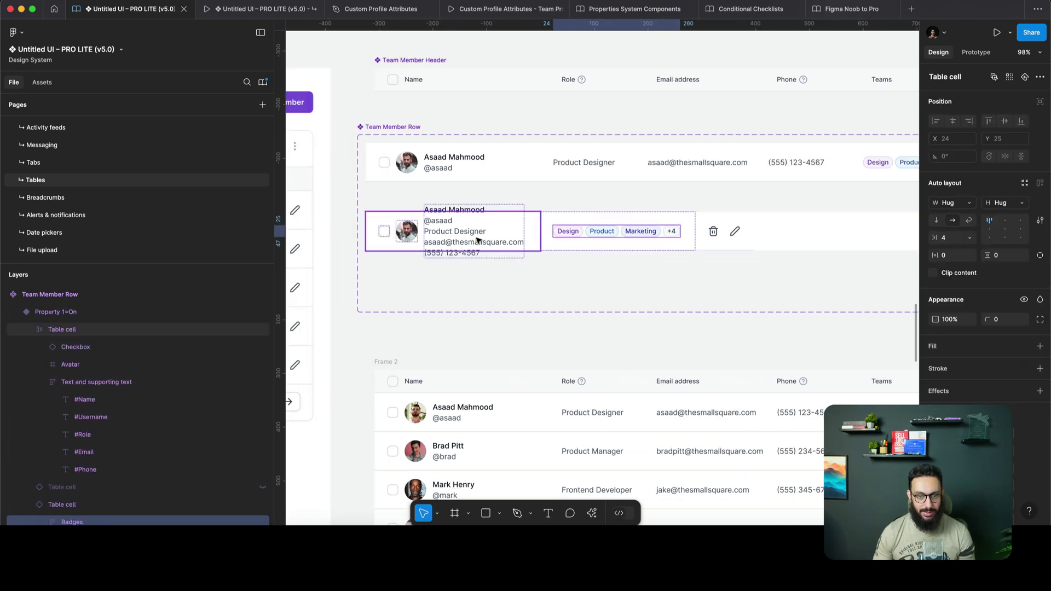
pyautogui.doubleClick(489, 236)
pyautogui.hotkey('ctrl', 'v')
# Delete the delete/edit actions cell and the original badges cell from the On variant
pyautogui.click(717, 233)
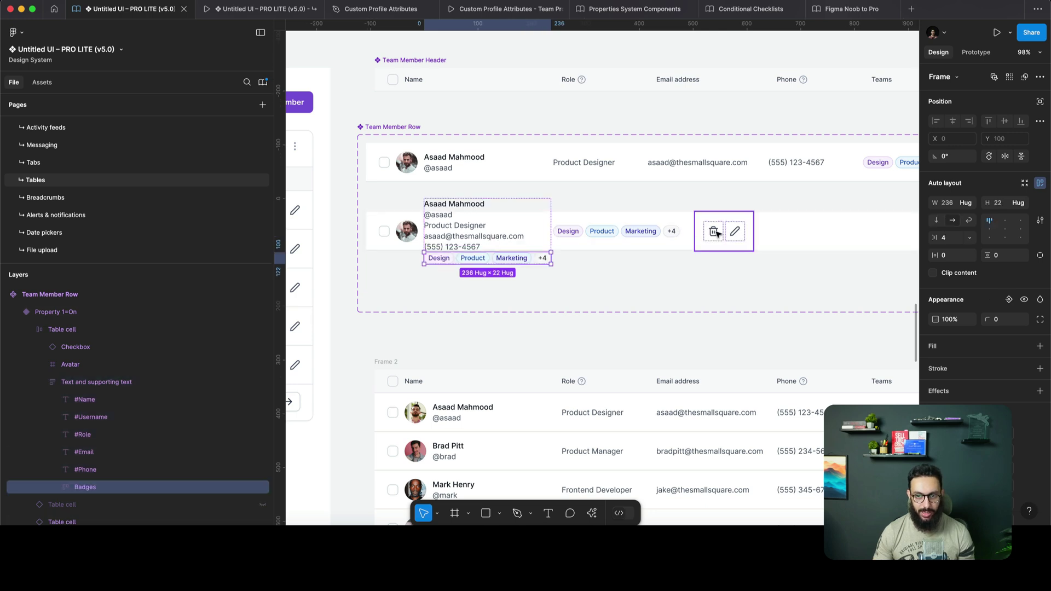
pyautogui.press('Delete')
pyautogui.click(635, 236)
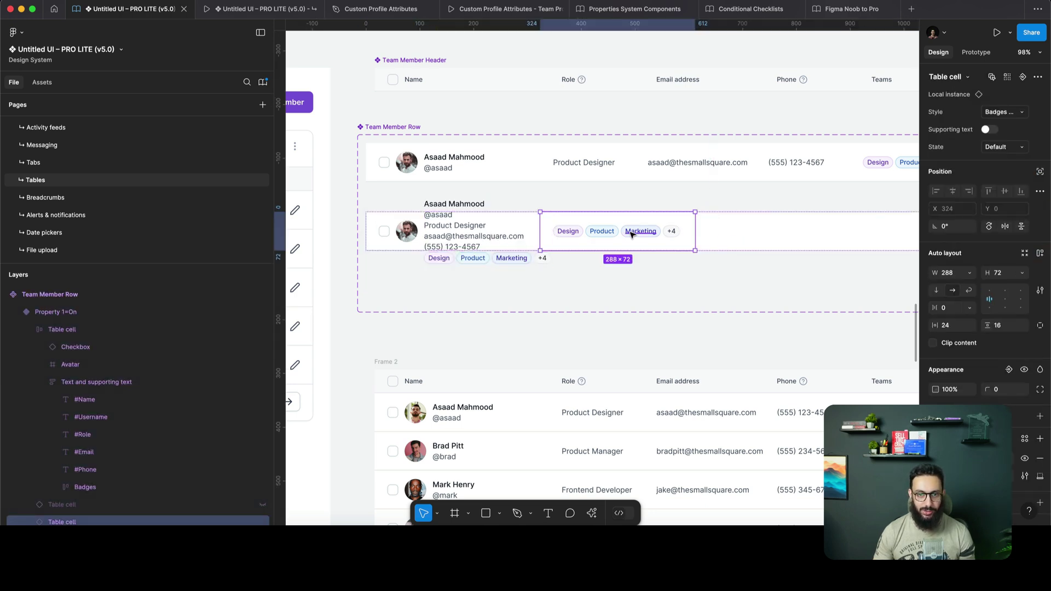
pyautogui.press('Delete')
# Set the On variant's width to 350
pyautogui.click(500, 238)
pyautogui.click(503, 239)
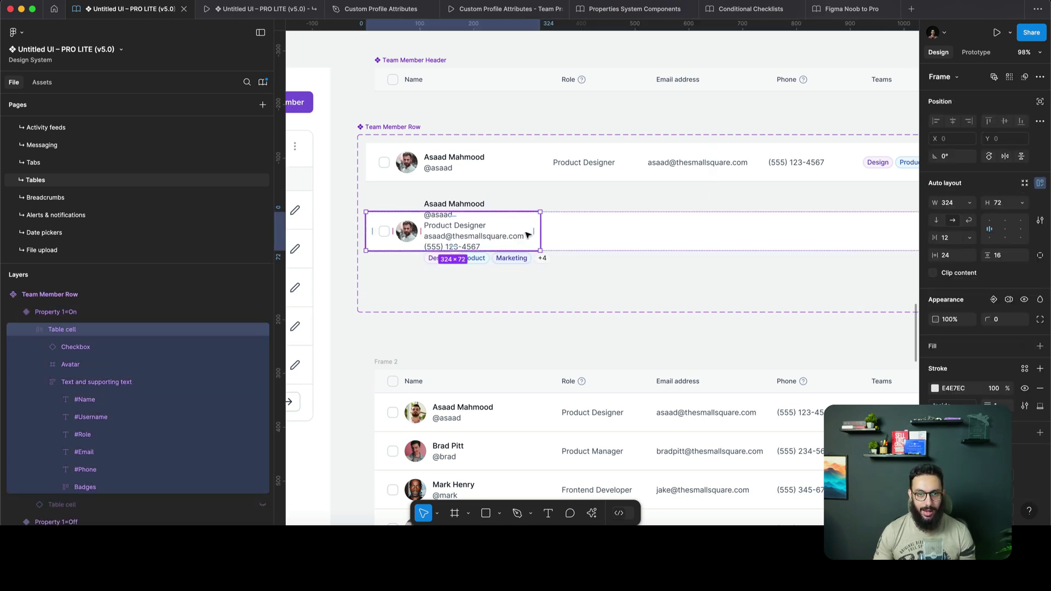
pyautogui.click(619, 234)
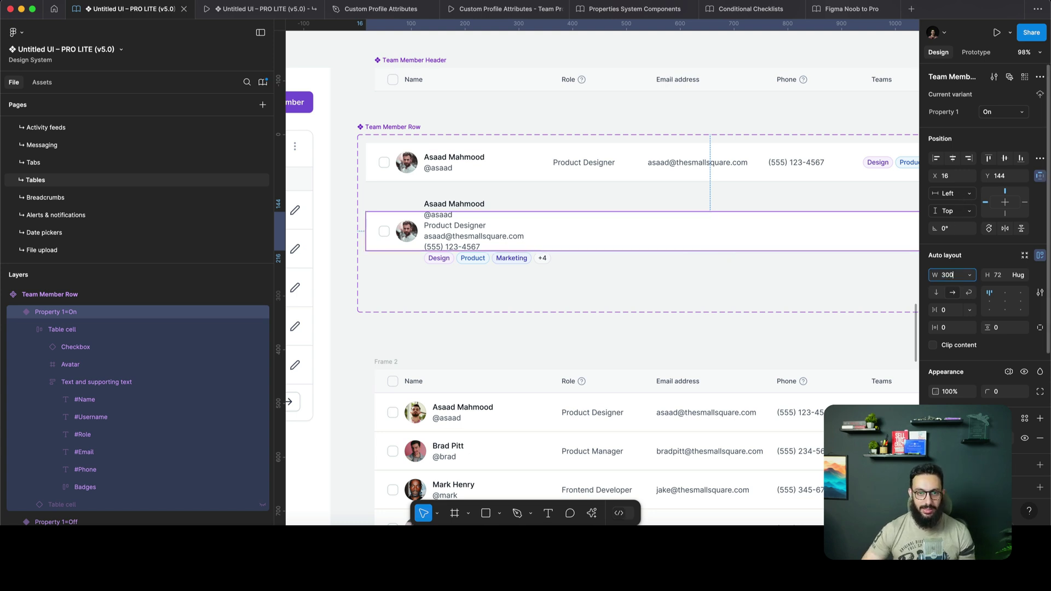
pyautogui.click(952, 293)
pyautogui.click(947, 275)
pyautogui.write('350')
pyautogui.press('Return')
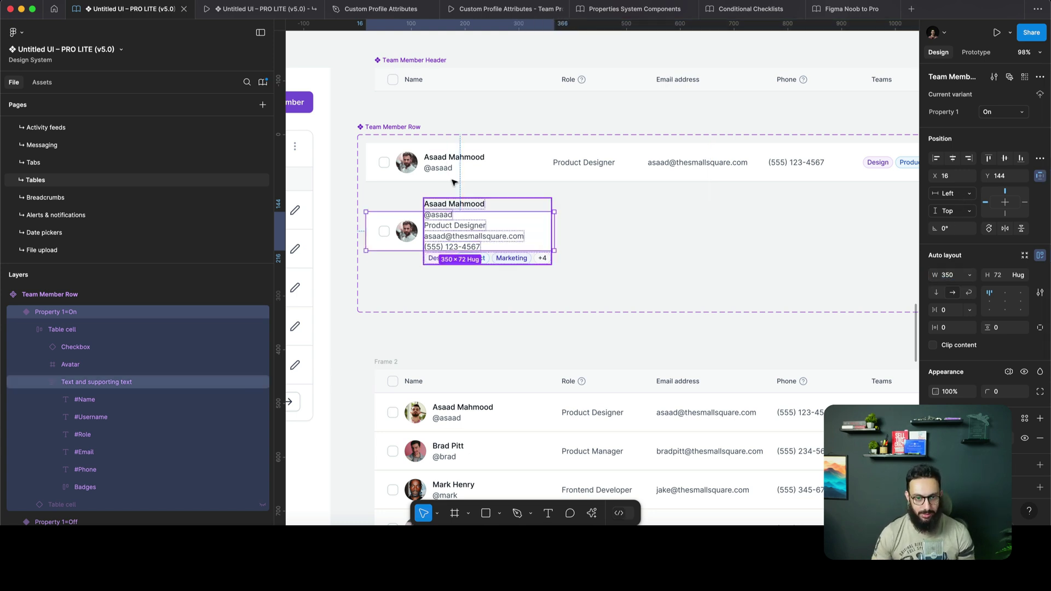
# Make the On variant's table cell fill the variant's width and hug its contents in height
pyautogui.scroll(3, 445, 235)
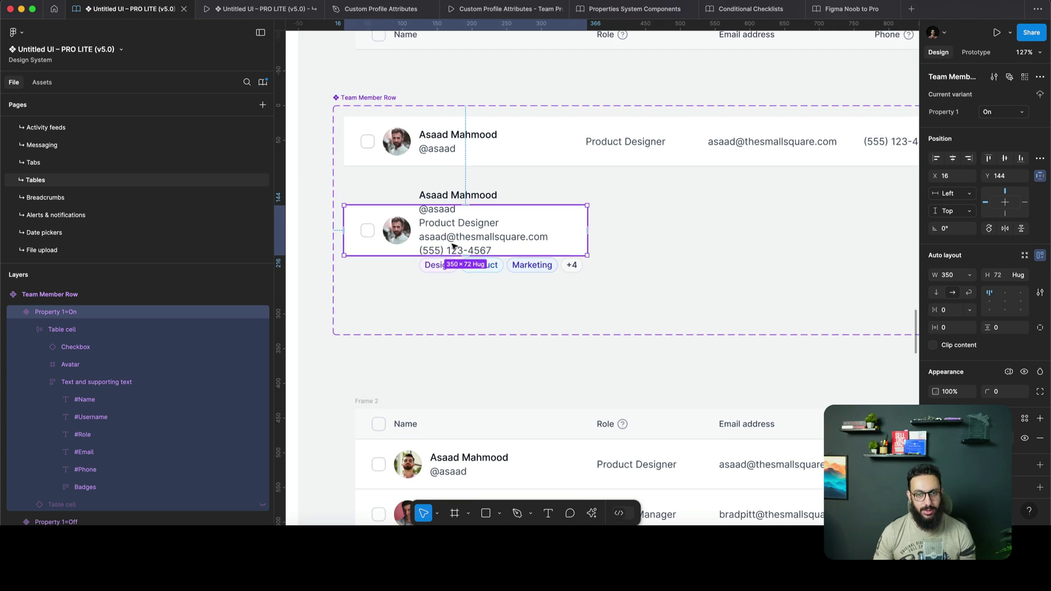
pyautogui.click(1023, 276)
pyautogui.doubleClick(470, 241)
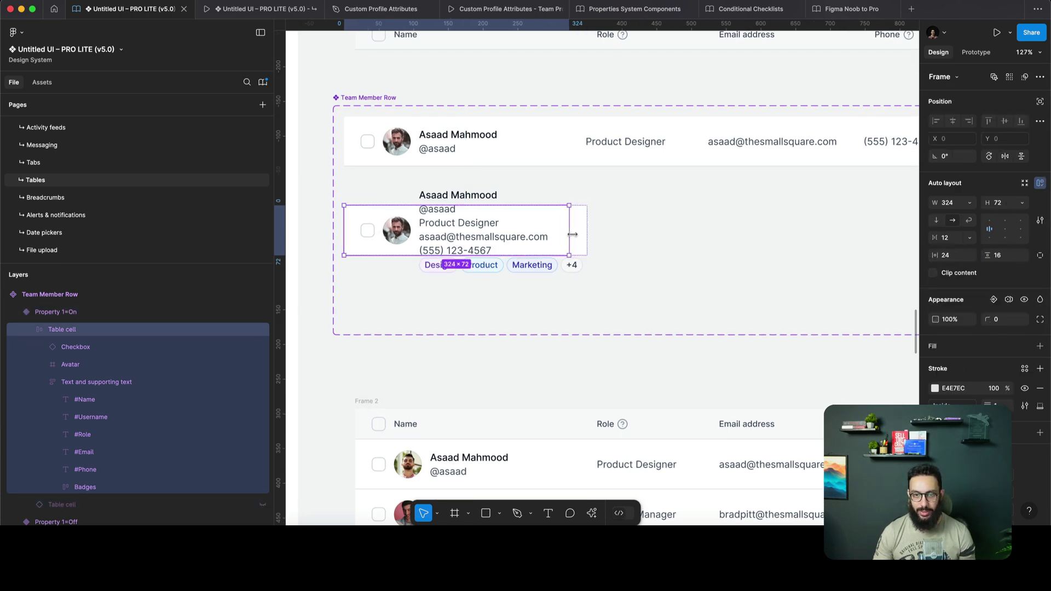
pyautogui.press('alt')
pyautogui.moveTo(572, 235); pyautogui.dragTo(587, 236)
pyautogui.click(1023, 204)
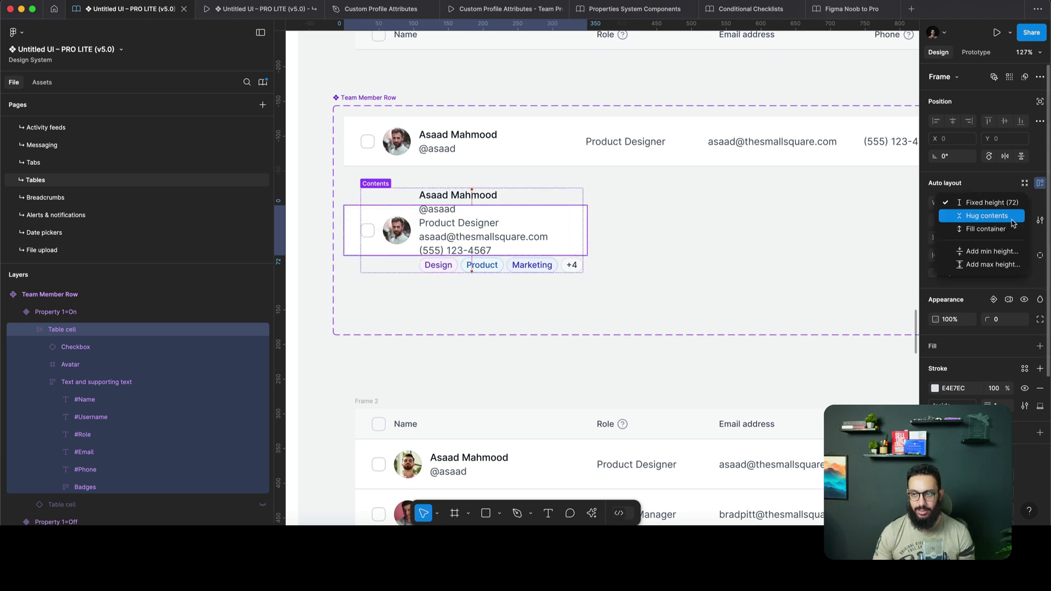
pyautogui.click(1013, 221)
# Delete the checkbox from the On variant's table cell and align the cell's contents to the top left
pyautogui.click(396, 258)
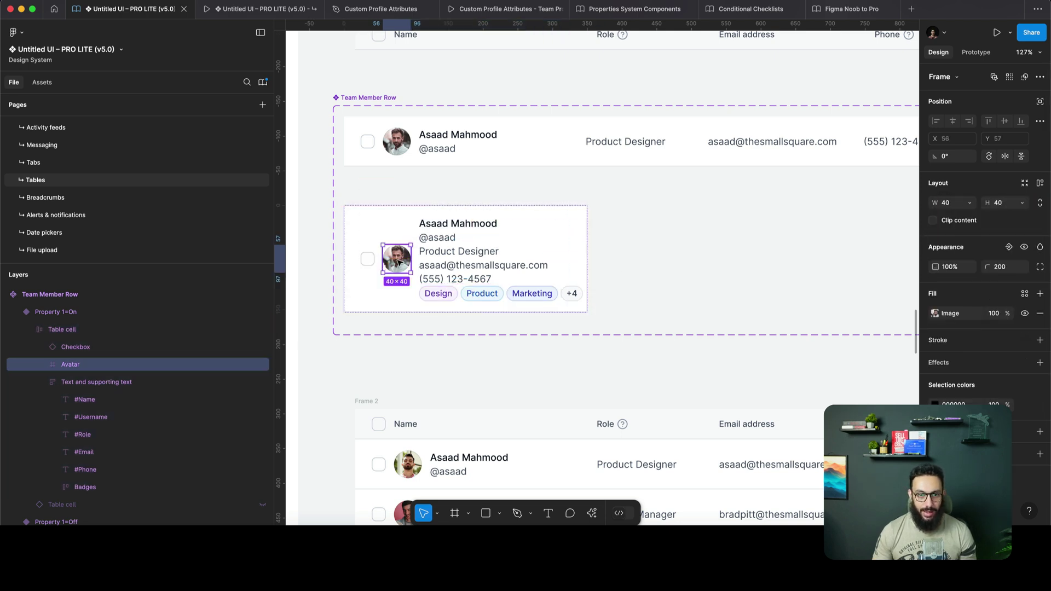
pyautogui.click(367, 259)
pyautogui.press('Delete')
pyautogui.click(394, 234)
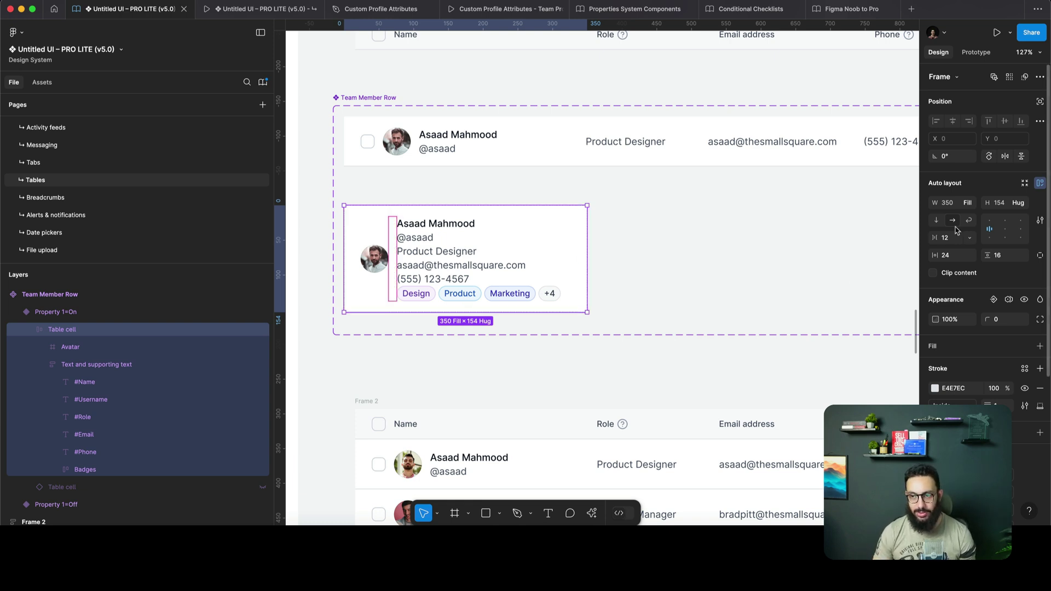
pyautogui.click(989, 220)
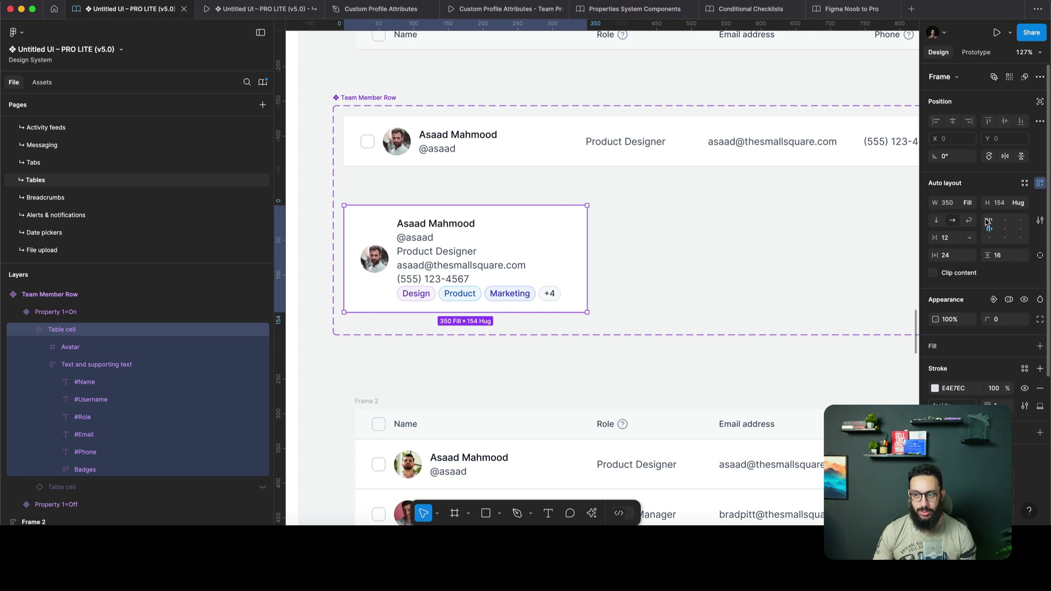
# Wrap the On variant's name and username in an auto layout frame with horizontal direction
pyautogui.doubleClick(434, 239)
pyautogui.doubleClick(434, 238)
pyautogui.press('+')
pyautogui.keyDown('shift'); pyautogui.click(444, 210); pyautogui.keyUp('shift')
pyautogui.hotkey('shift', 'a')
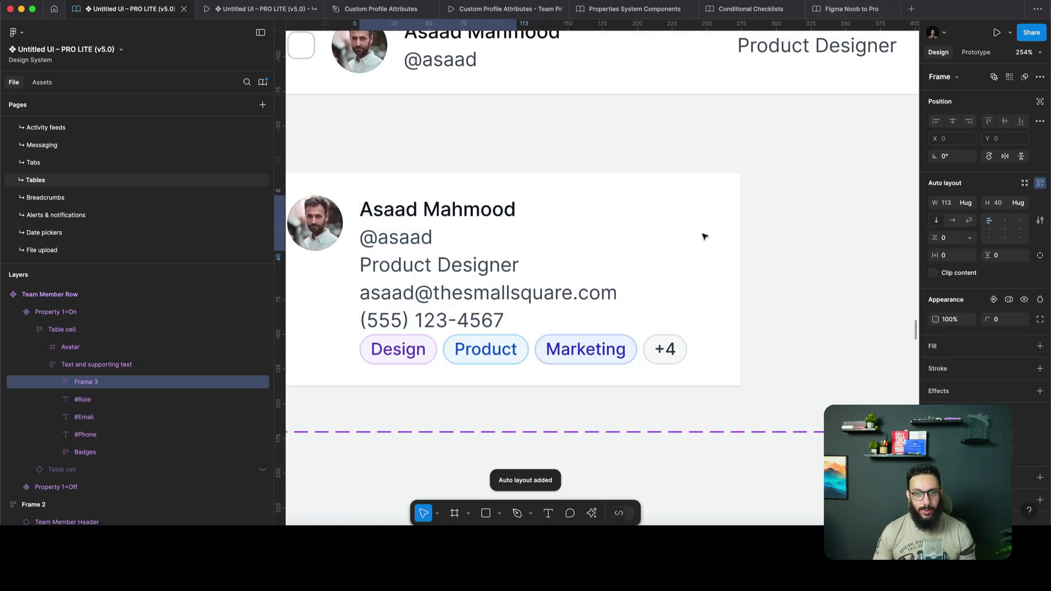
pyautogui.click(952, 220)
pyautogui.scroll(-3, 647, 212)
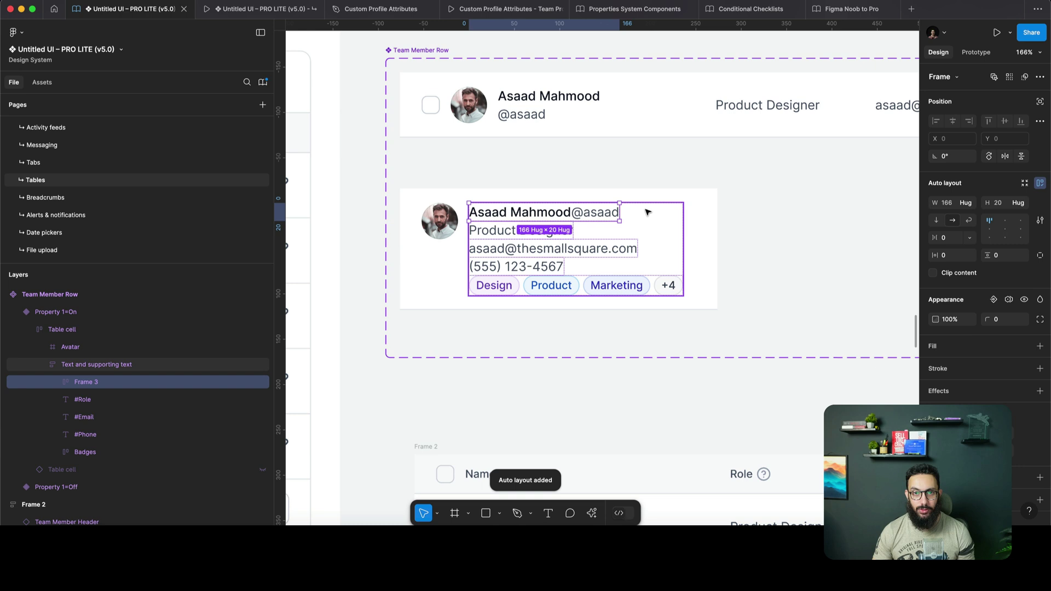
# Inspect the name, username and role text layers in the Off variant
pyautogui.scroll(2, 647, 212)
pyautogui.keyDown('super'); pyautogui.click(544, 149); pyautogui.keyUp('super')
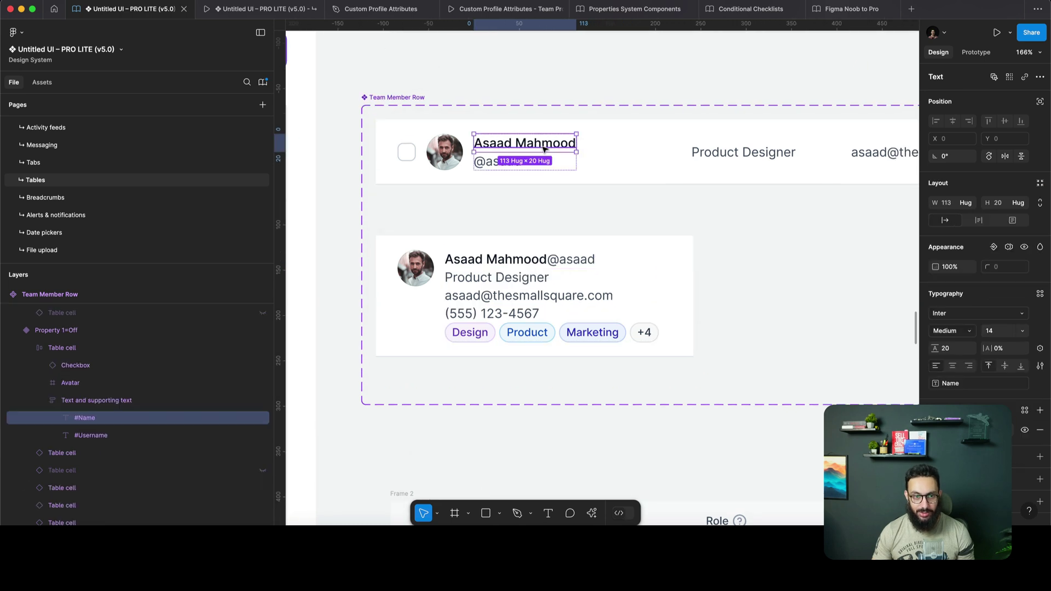
pyautogui.click(495, 160)
pyautogui.click(756, 157)
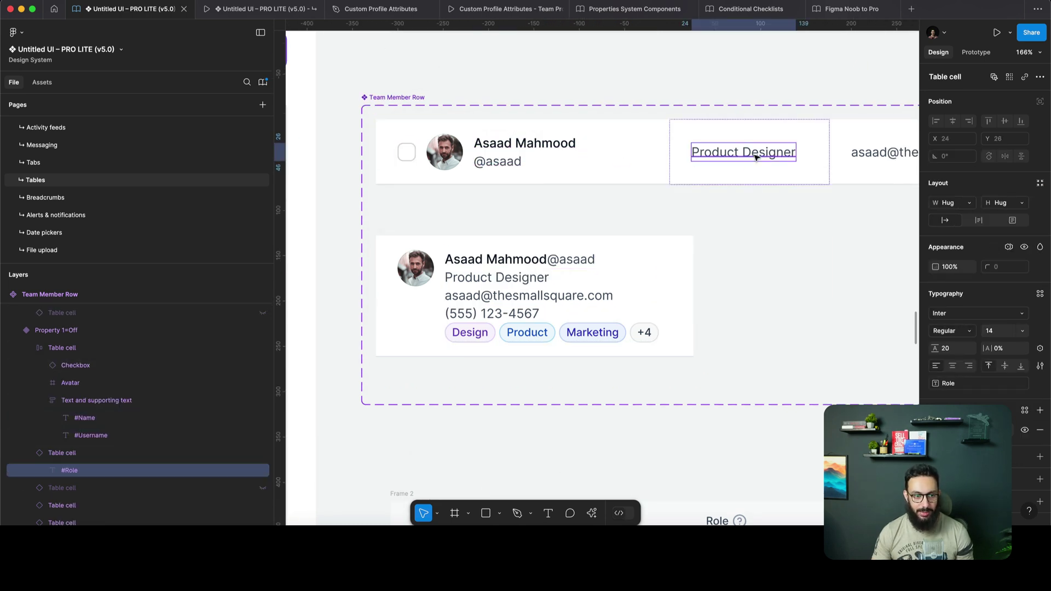
pyautogui.hscroll(3, 493, 277)
# Set the gap between the On variant's name and username to 6
pyautogui.click(487, 279)
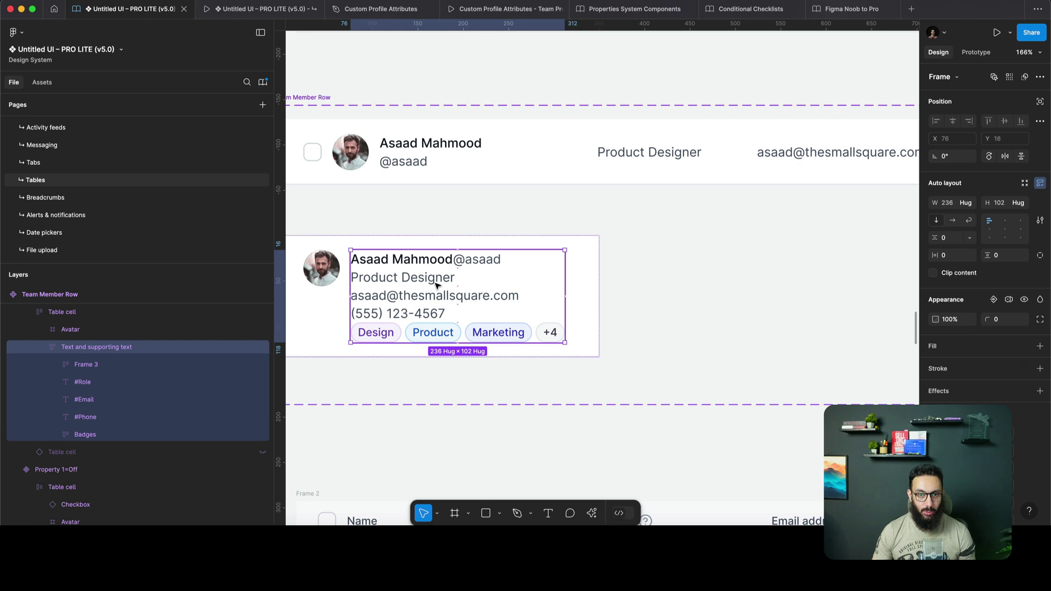
pyautogui.click(438, 284)
pyautogui.click(482, 261)
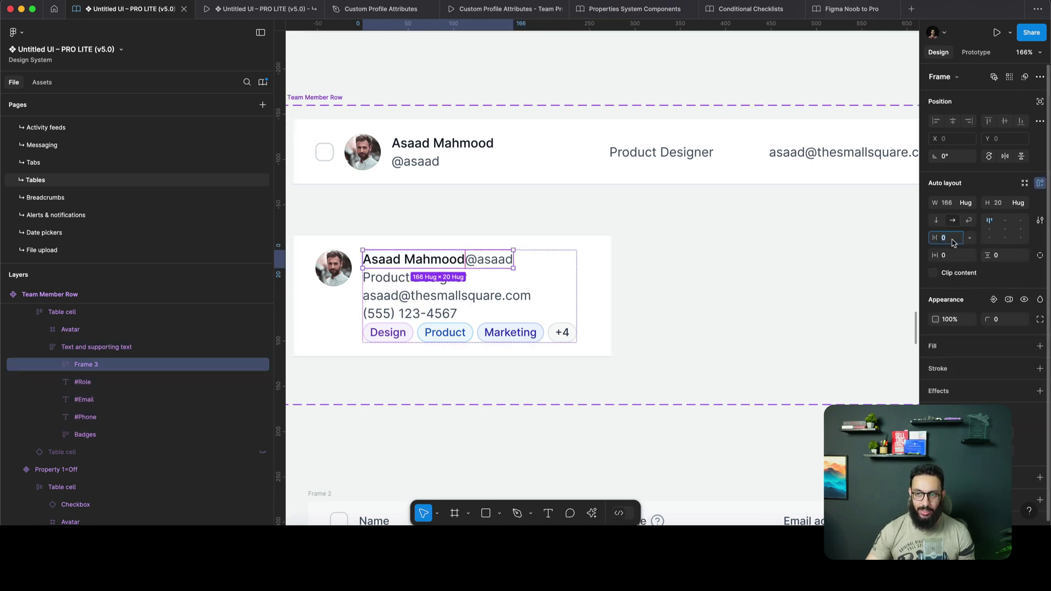
pyautogui.press('Return')
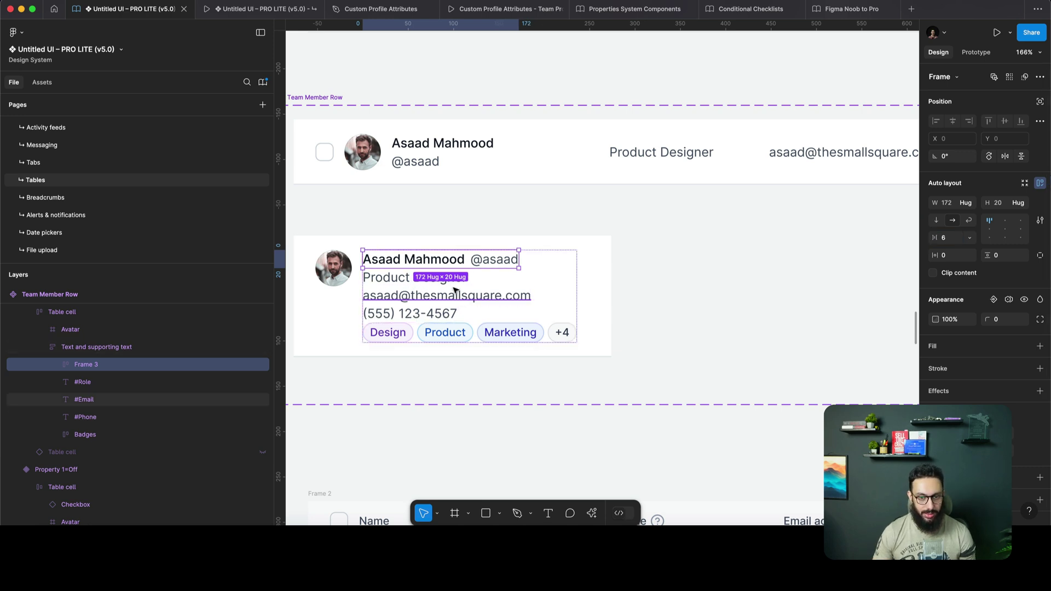
# Wrap the On variant's role and email texts in a vertical auto layout frame
pyautogui.click(427, 279)
pyautogui.keyDown('shift'); pyautogui.click(445, 296); pyautogui.keyUp('shift')
pyautogui.hotkey('shift', 'a')
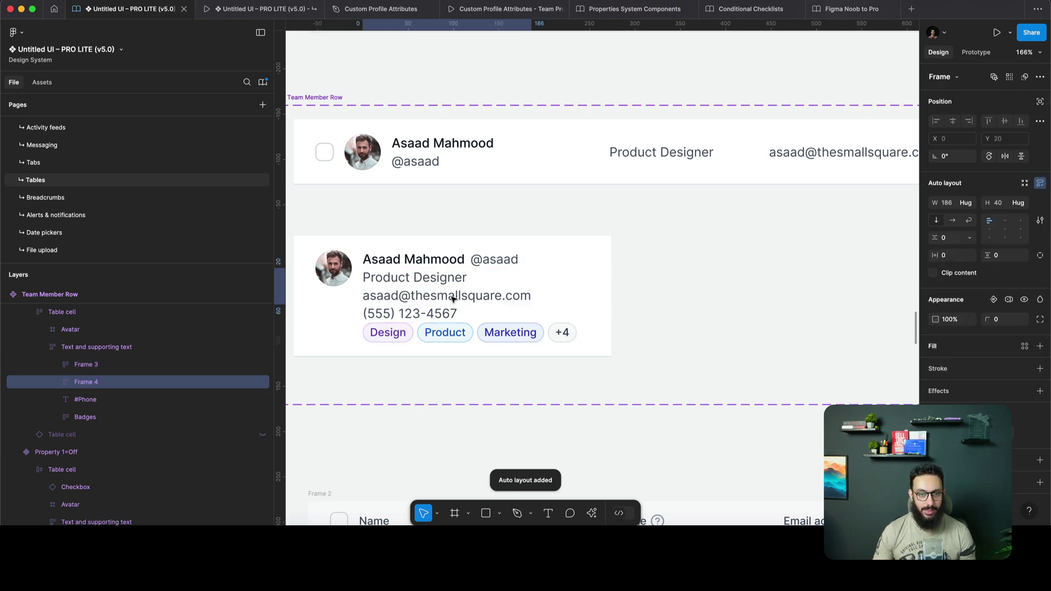
pyautogui.press('Escape')
pyautogui.click(432, 315)
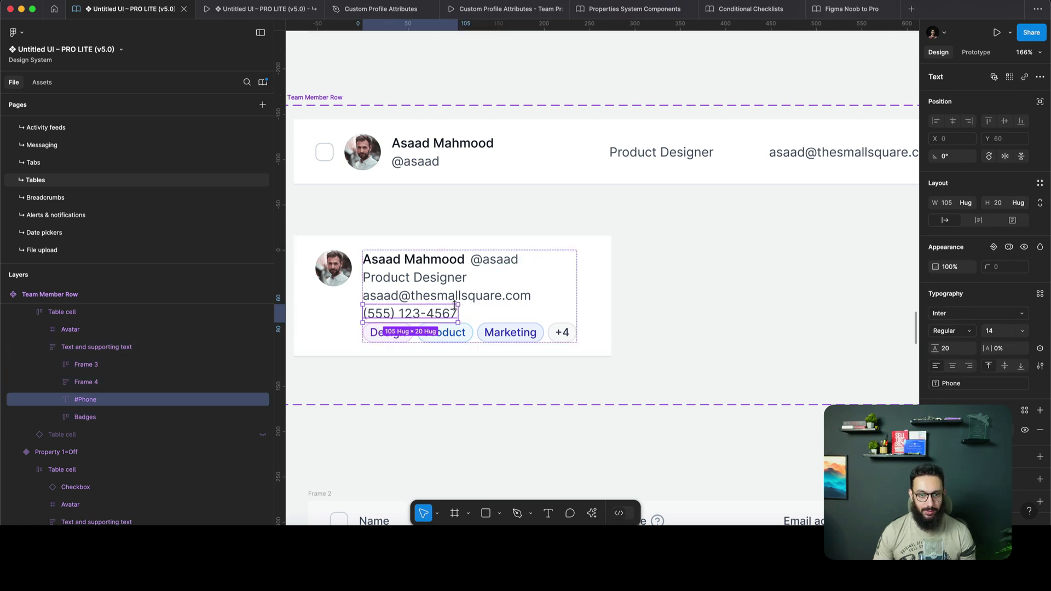
pyautogui.press('Delete')
pyautogui.hotkey('ctrl', 'z')
# Set the vertical gap of the On variant's text and supporting text group to 8
pyautogui.press('Escape')
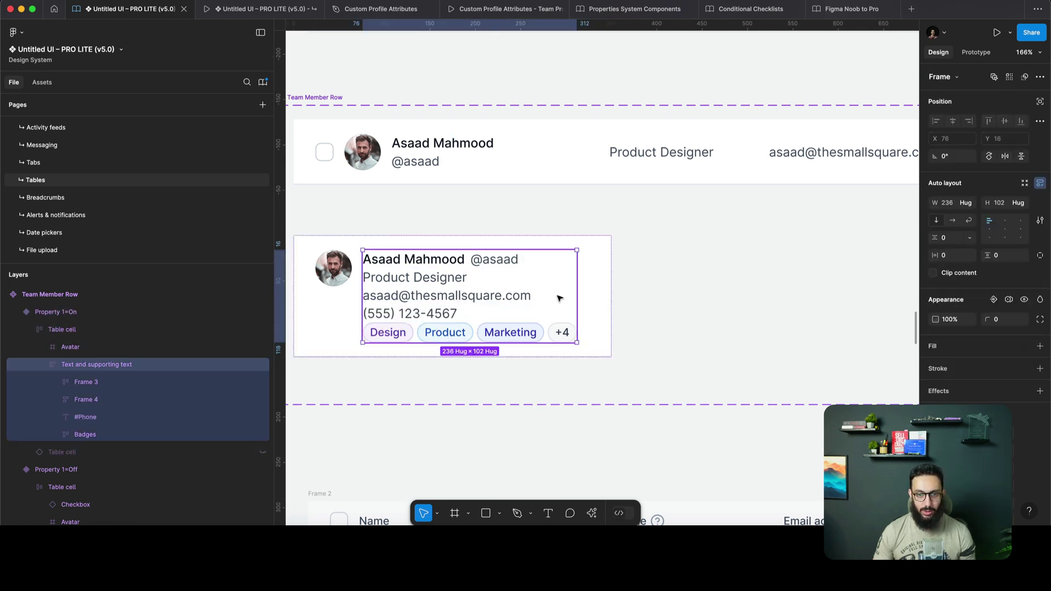
pyautogui.click(958, 237)
pyautogui.write('8')
pyautogui.press('Return')
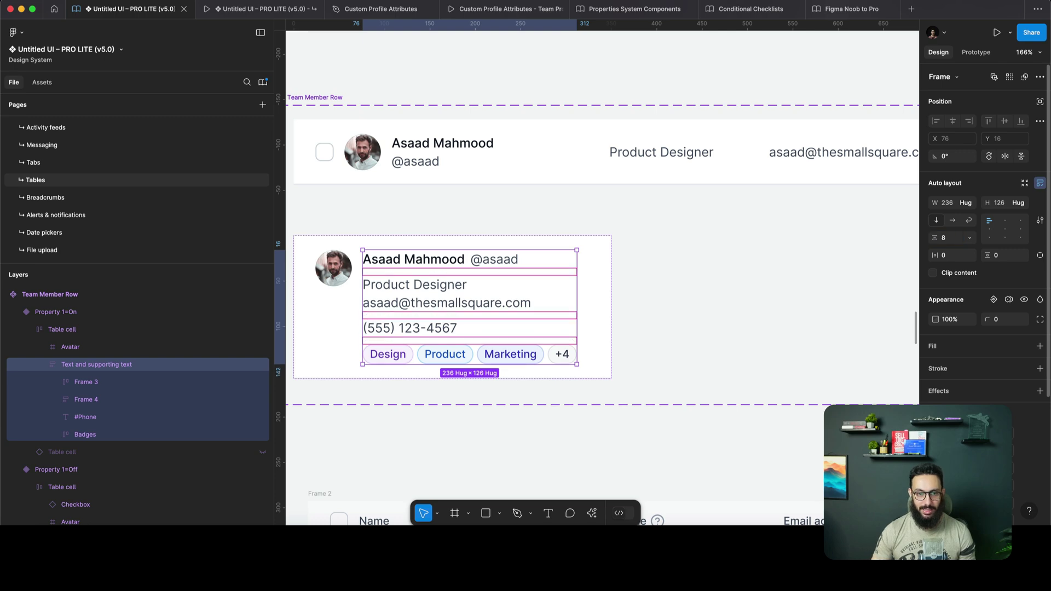
pyautogui.click(769, 265)
# Delete the Team Member Header row from the table in the narrow mobile Team Members frame
pyautogui.scroll(-5, 769, 265)
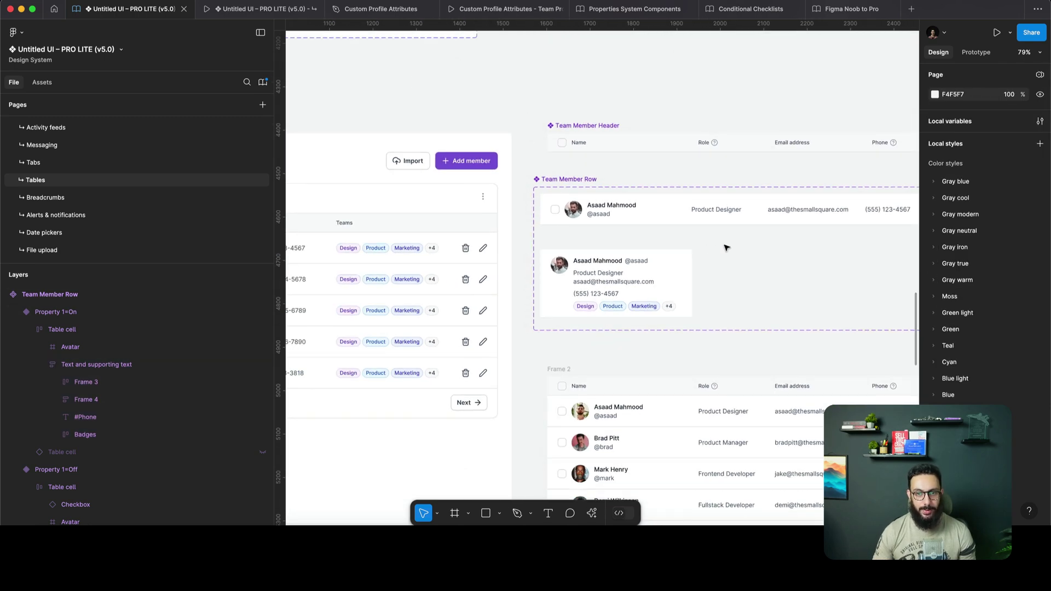
pyautogui.scroll(3, 725, 273)
pyautogui.click(657, 274)
pyautogui.scroll(-8, 657, 276)
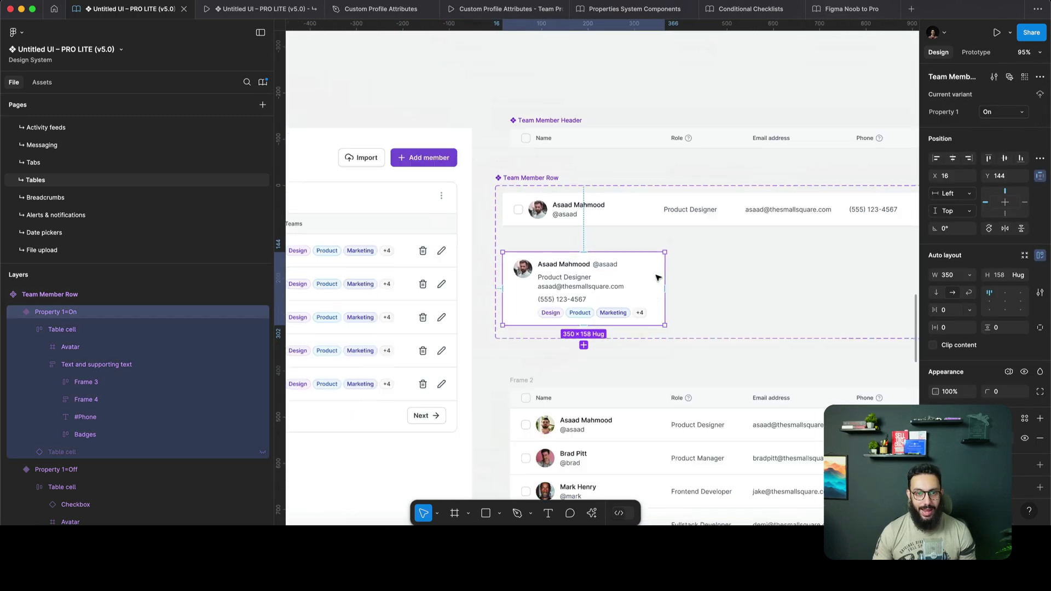
pyautogui.scroll(-3, 657, 277)
pyautogui.scroll(5, 555, 307)
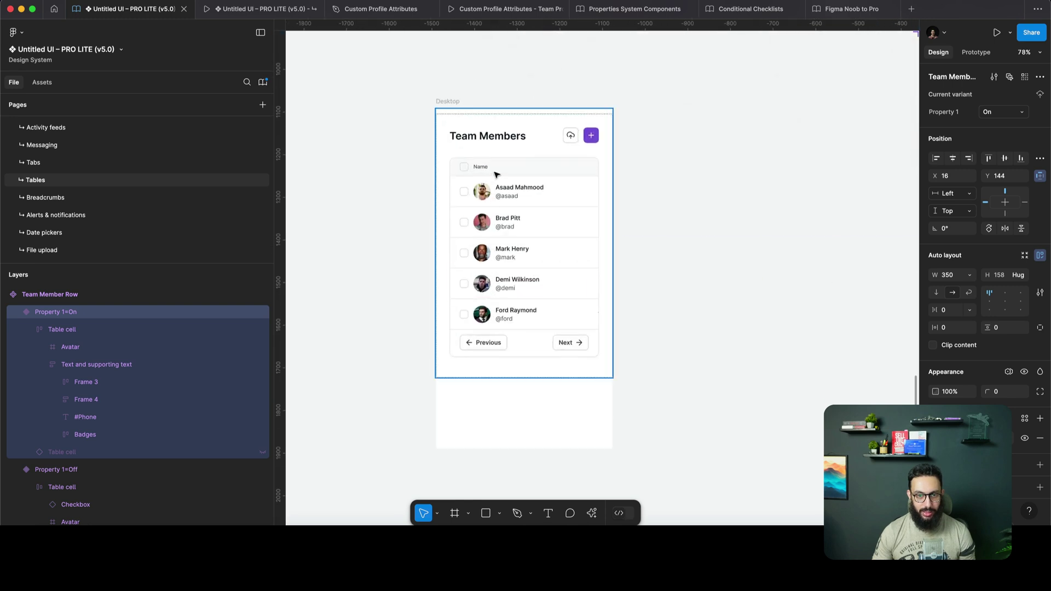
pyautogui.doubleClick(496, 174)
pyautogui.click(495, 175)
pyautogui.click(496, 174)
pyautogui.click(496, 175)
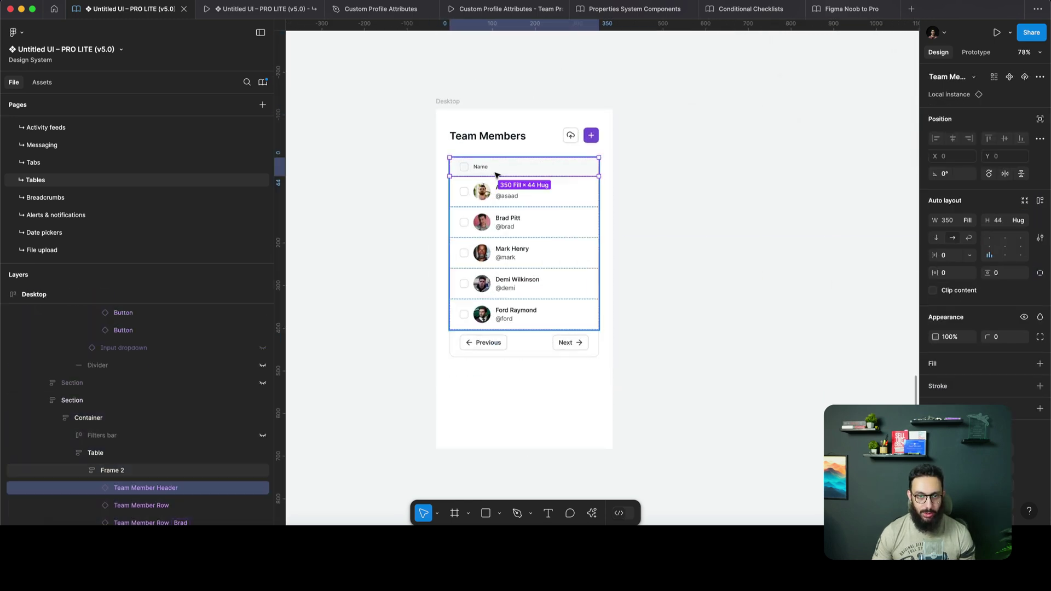
pyautogui.press('Delete')
# Switch all five Team Member Row instances in the mobile frame's table to the On variant through Property 1
pyautogui.click(520, 177)
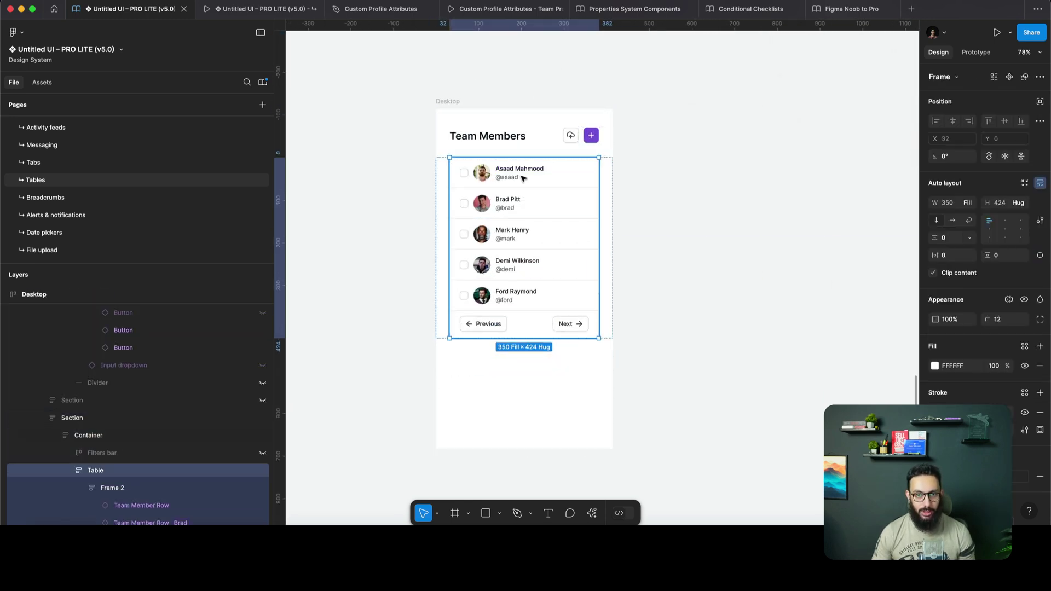
pyautogui.click(523, 178)
pyautogui.click(523, 178)
pyautogui.hotkey('shift', 'Return')
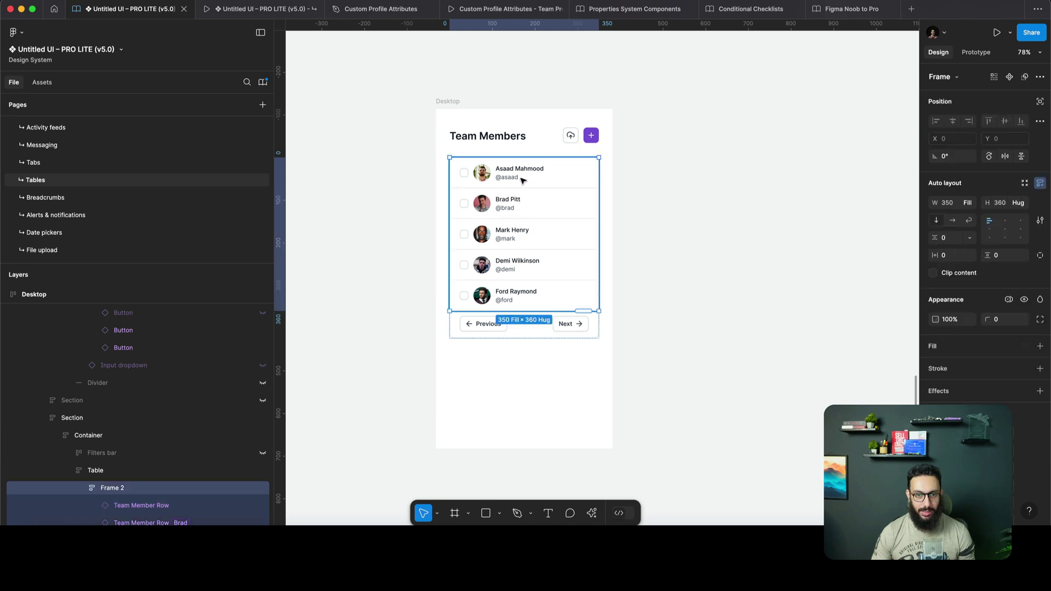
pyautogui.press('Return')
pyautogui.click(985, 112)
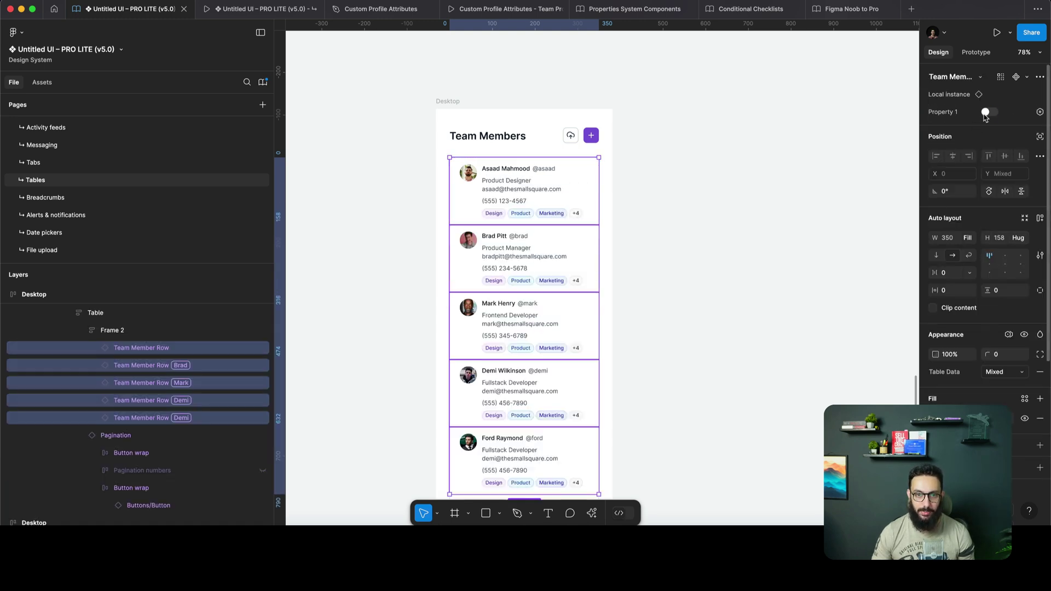
pyautogui.click(676, 205)
# Check the stacked member rows of the Mobile flow in the prototype preview and return to the design file
pyautogui.scroll(3, 558, 202)
pyautogui.hotkey('ctrl', 'Tab')
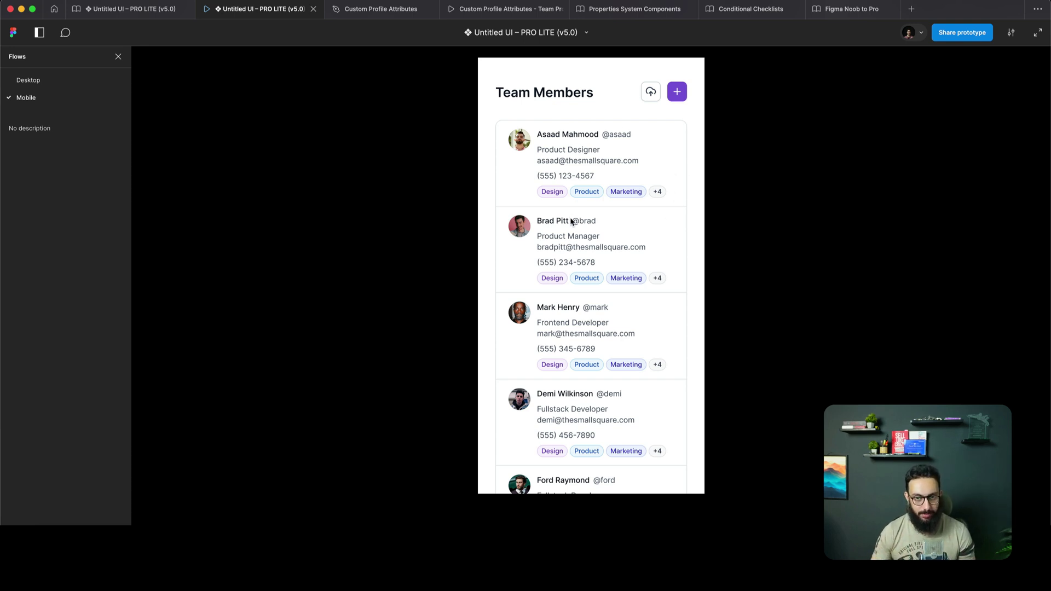
pyautogui.hotkey('ctrl', 'shift', 'Tab')
# Review the mobile frame, the desktop table in Frame 2 and both variants of the Team Member Row component
pyautogui.scroll(-5, 574, 219)
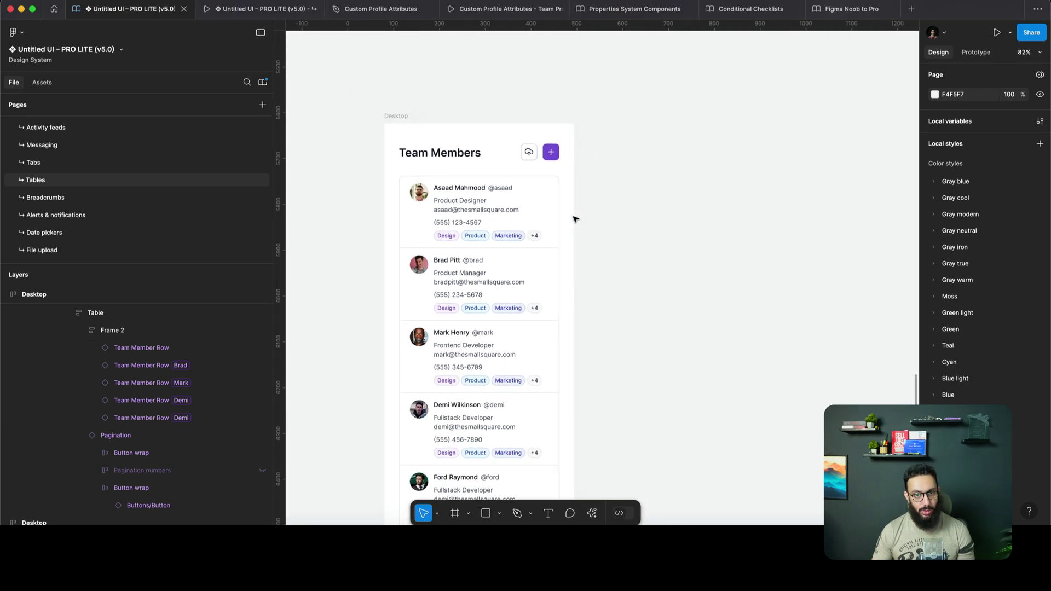
pyautogui.hscroll(10, 499, 134)
pyautogui.scroll(5, 499, 134)
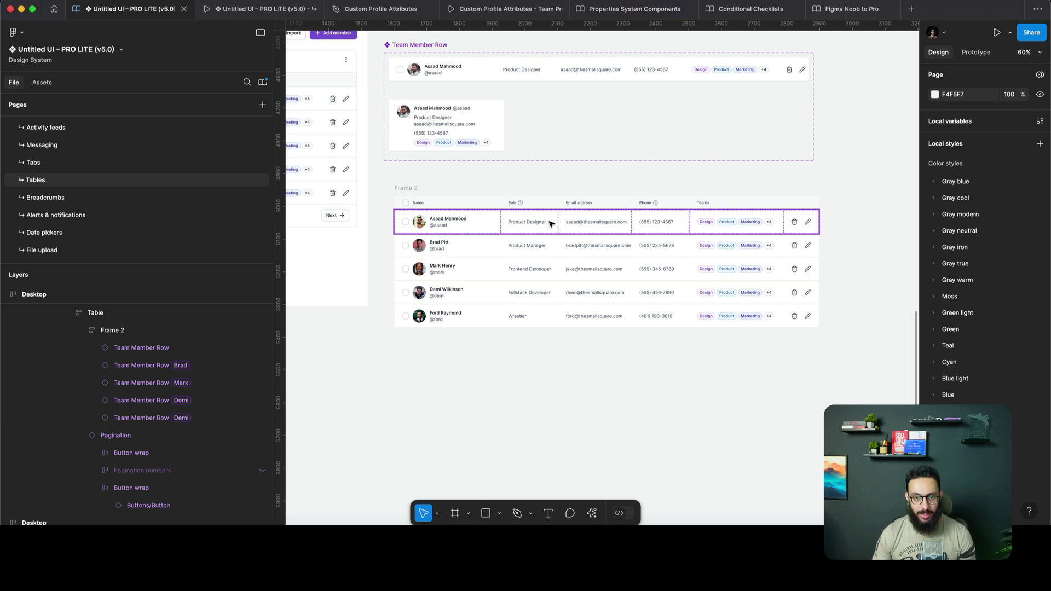
pyautogui.scroll(3, 551, 223)
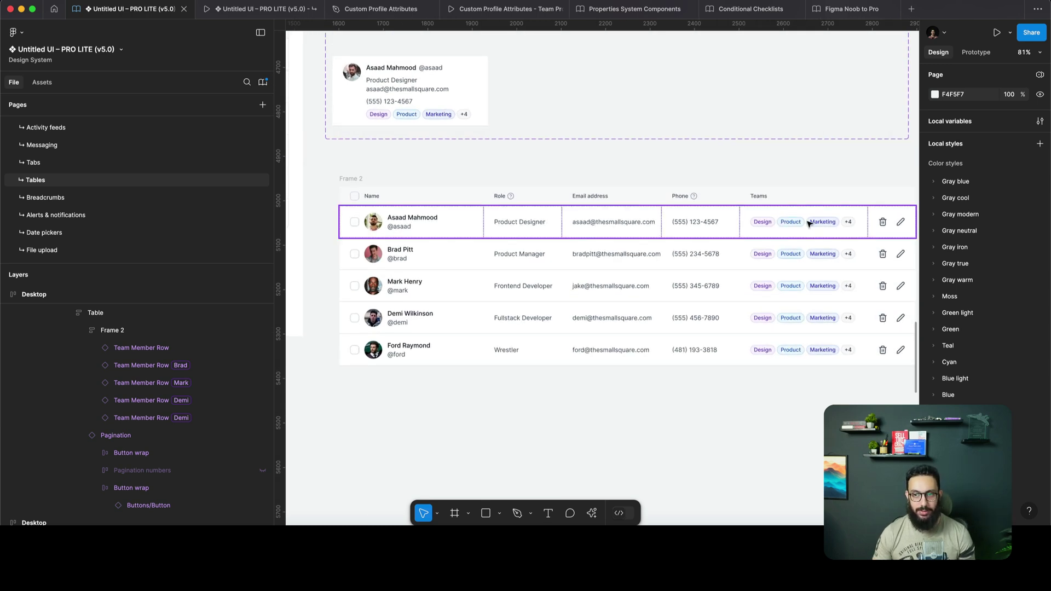
pyautogui.hscroll(-1, 876, 225)
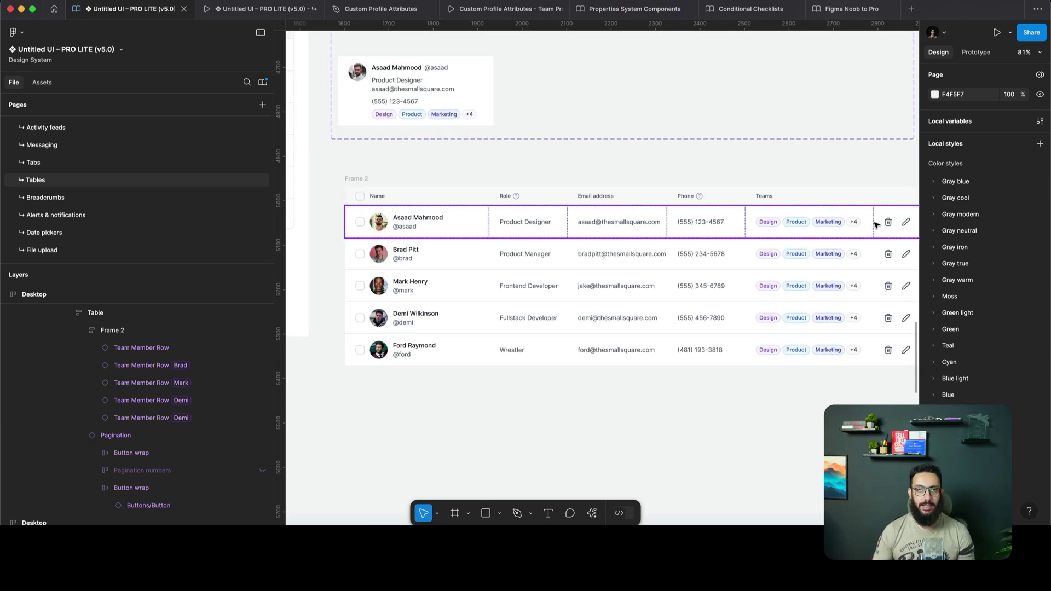
pyautogui.scroll(3, 593, 218)
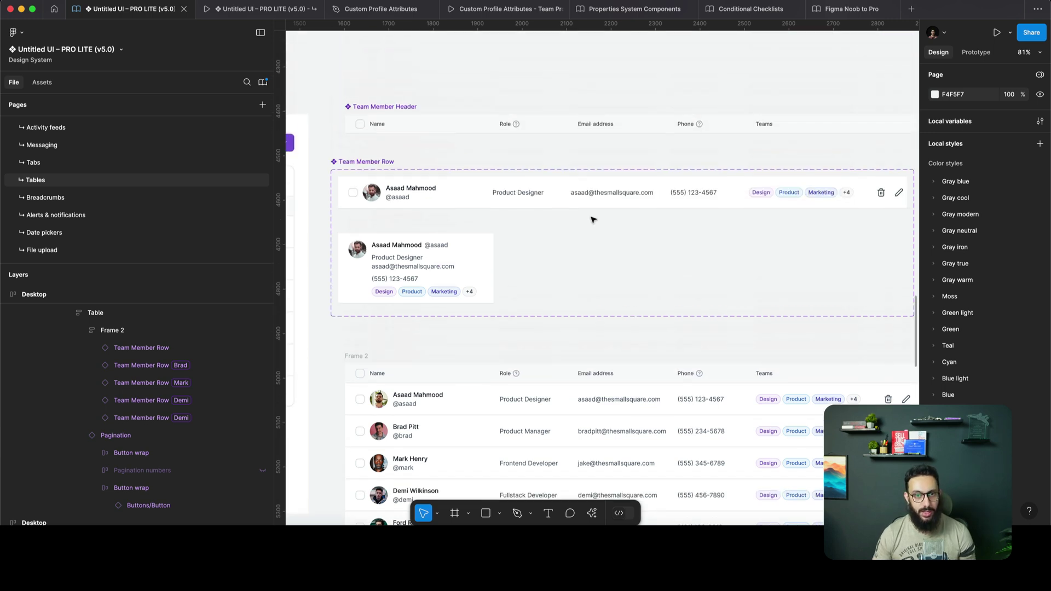
pyautogui.click(380, 277)
pyautogui.scroll(3, 362, 309)
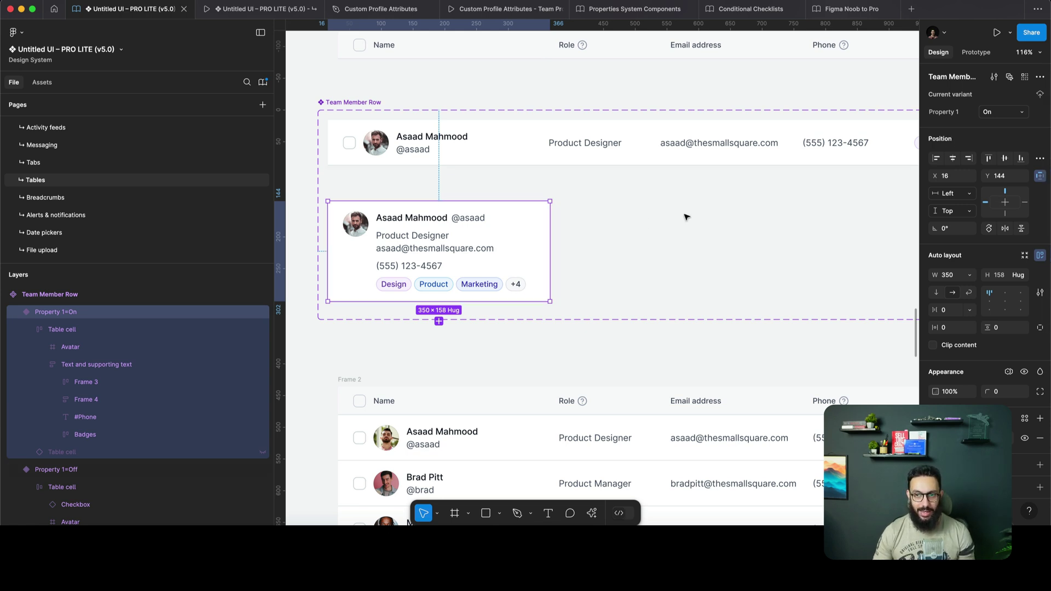
pyautogui.hscroll(2, 464, 250)
pyautogui.hscroll(-2, 464, 249)
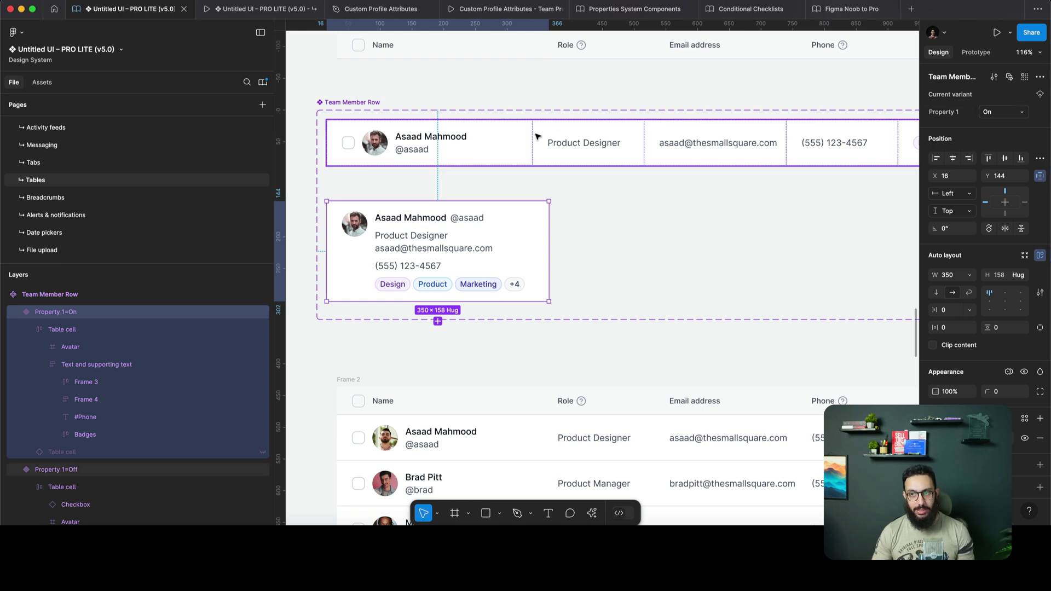
# Rename the Team Member Row component set's Property 1 to Mobile
pyautogui.click(382, 112)
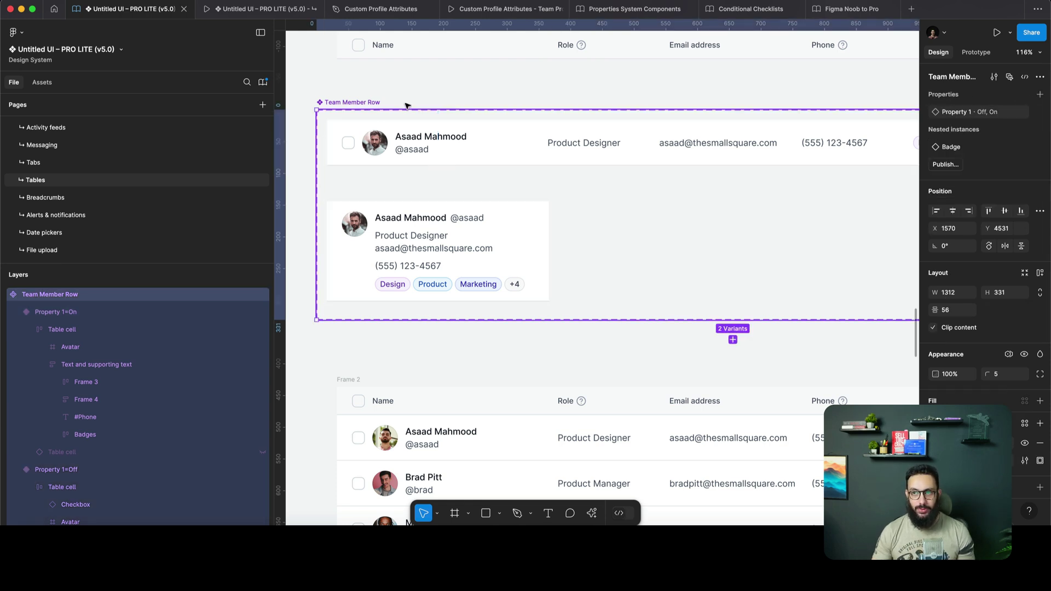
pyautogui.doubleClick(959, 115)
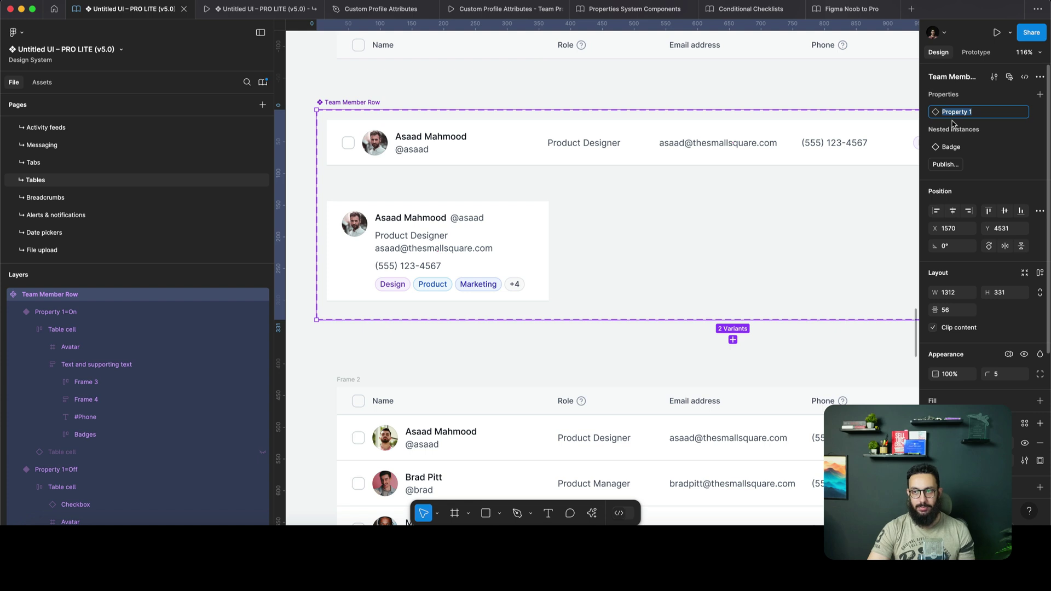
pyautogui.write('Mobile')
pyautogui.press('Return')
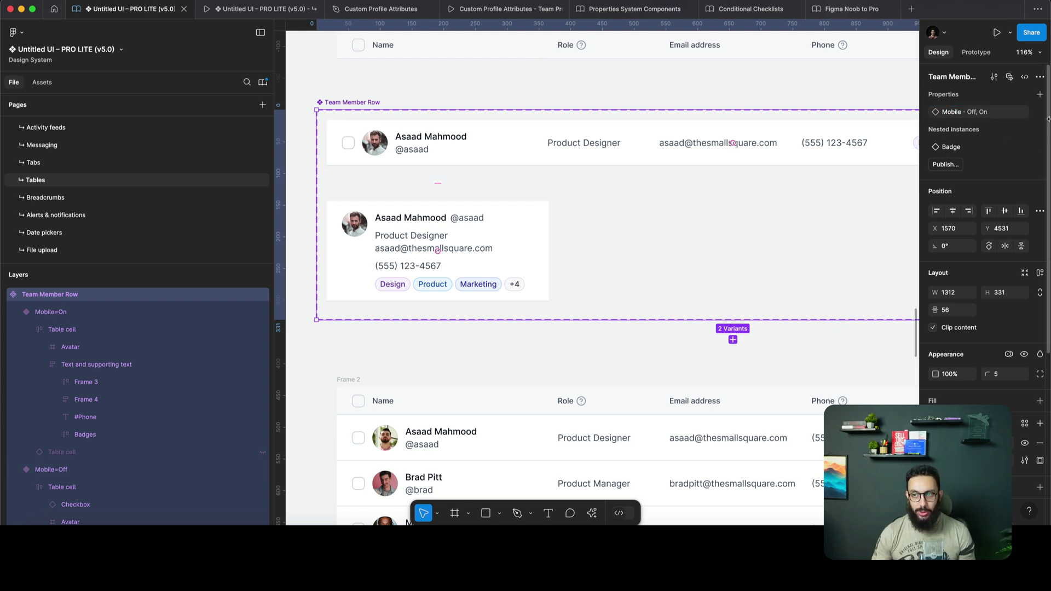
# Add a variant property named Inner State with the value Default to the Team Member Row component set
pyautogui.click(1039, 94)
pyautogui.click(974, 129)
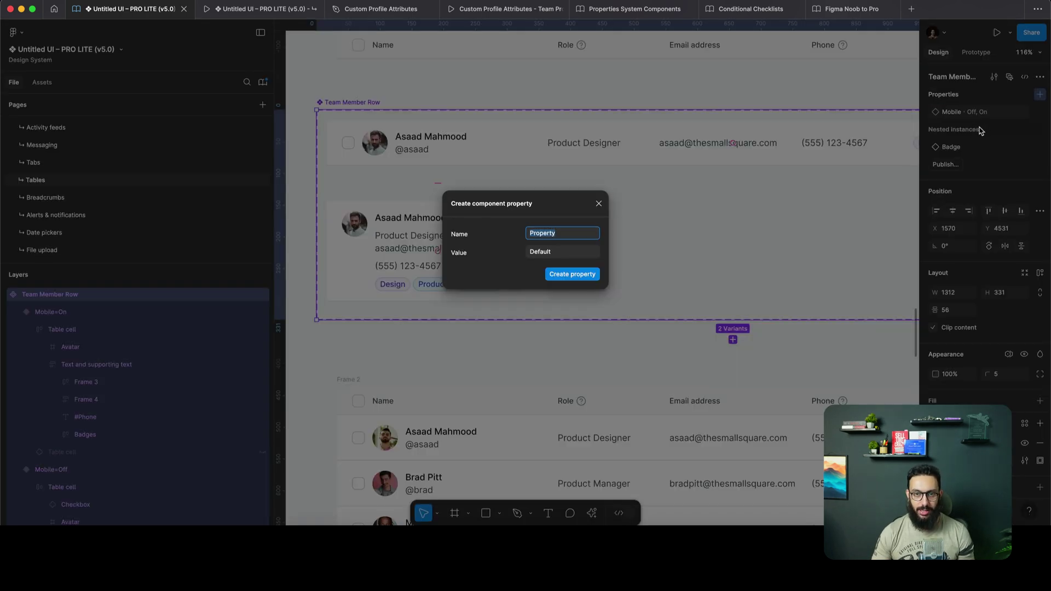
pyautogui.press('BackSpace')
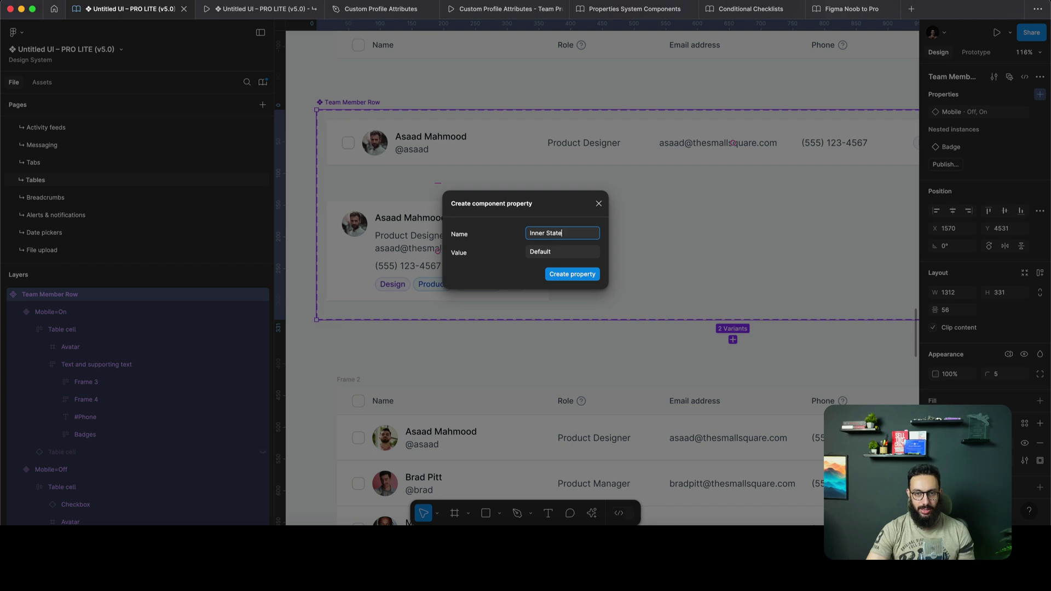
pyautogui.press('Return')
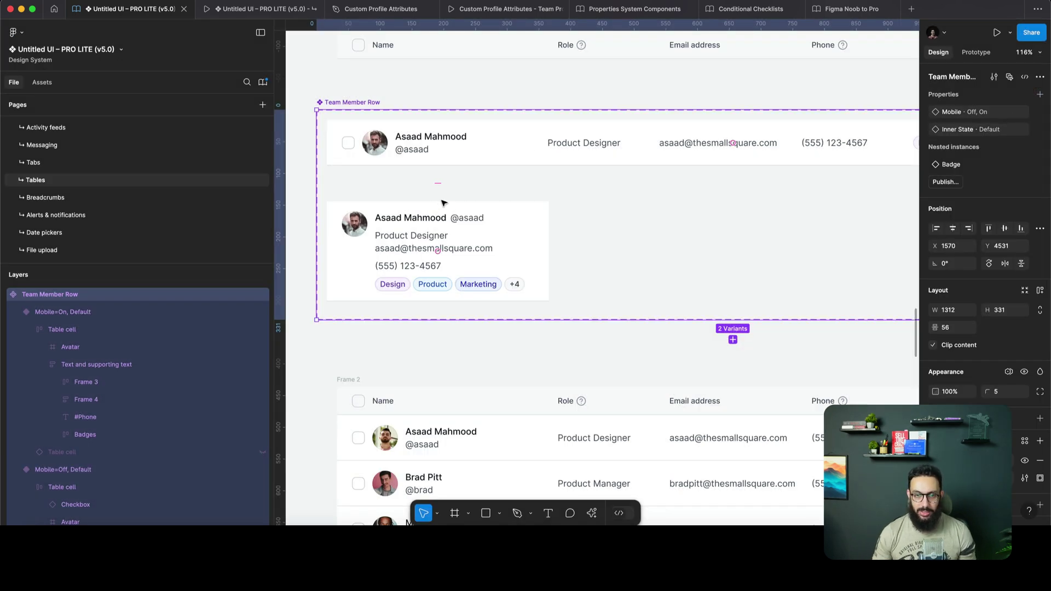
# Set Inner State to Off for both the Mobile Off and the Mobile On variants of Team Member Row
pyautogui.click(431, 222)
pyautogui.click(431, 222)
pyautogui.click(368, 102)
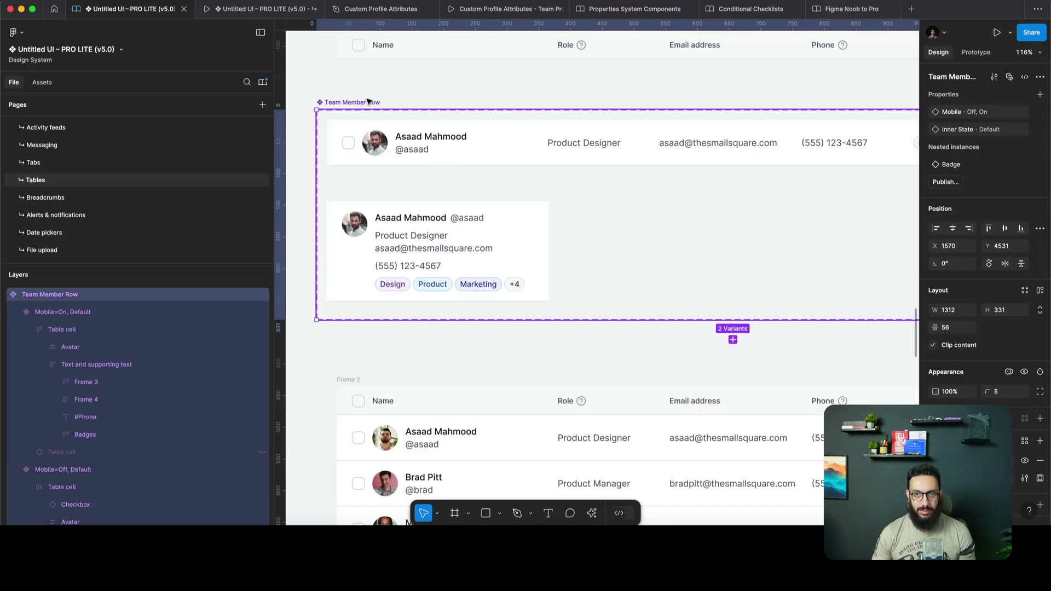
pyautogui.moveTo(1043, 129)
pyautogui.doubleClick(1004, 132)
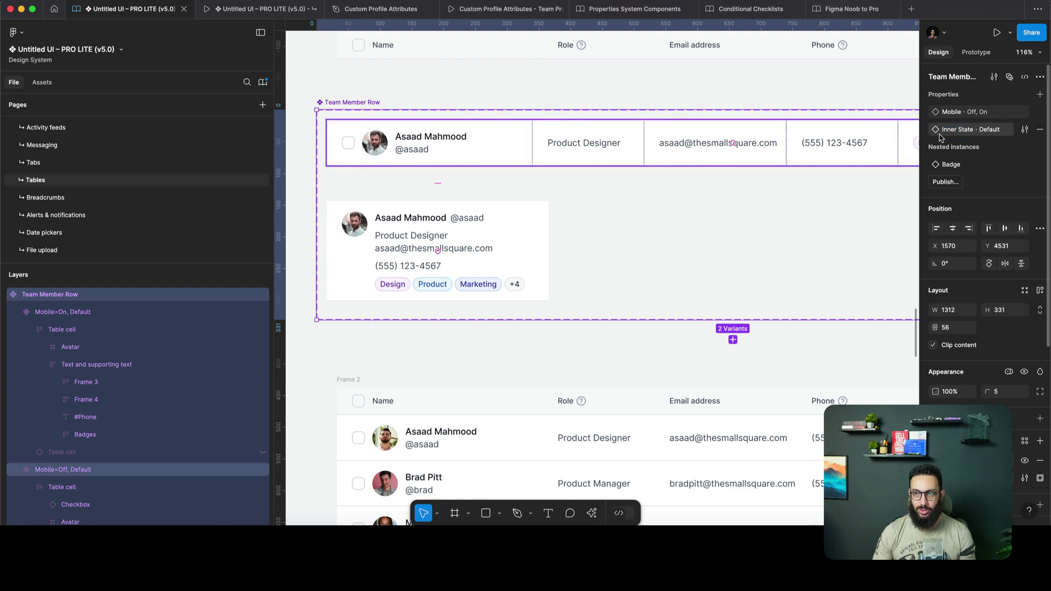
pyautogui.click(586, 143)
pyautogui.press('Return')
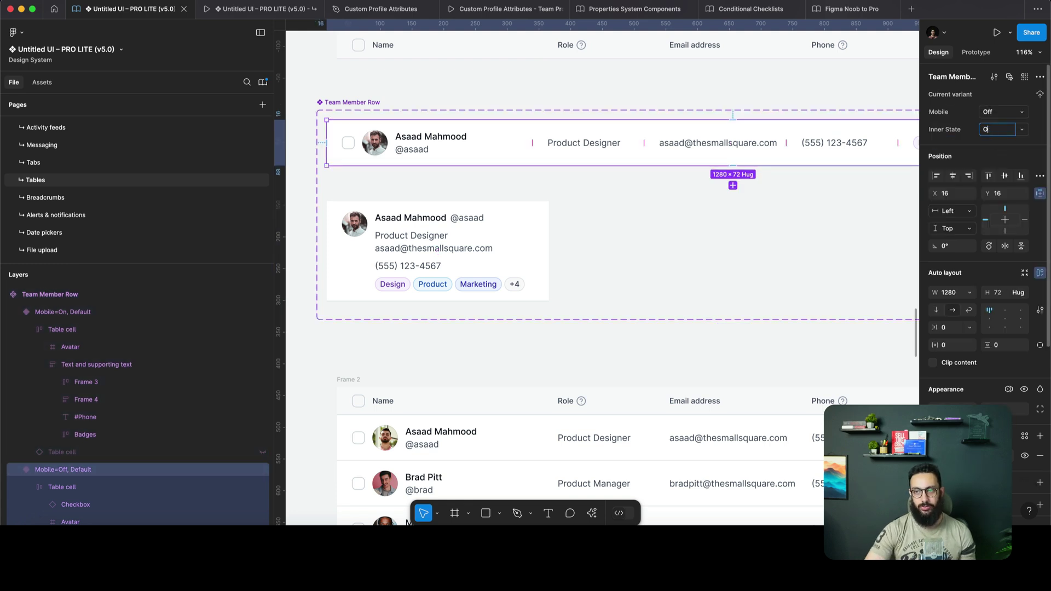
pyautogui.click(441, 252)
pyautogui.click(1002, 129)
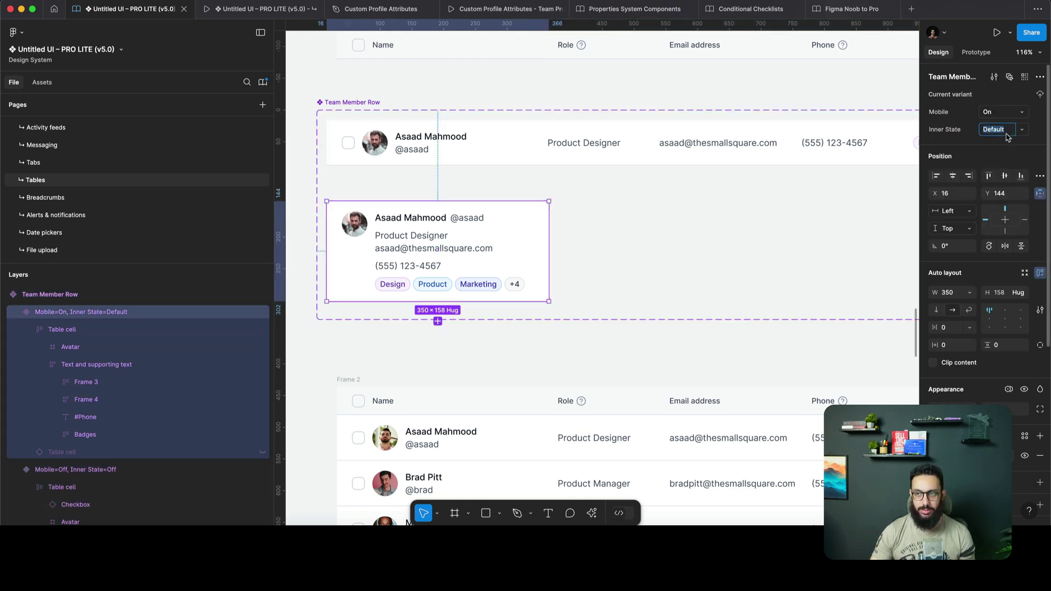
pyautogui.click(994, 141)
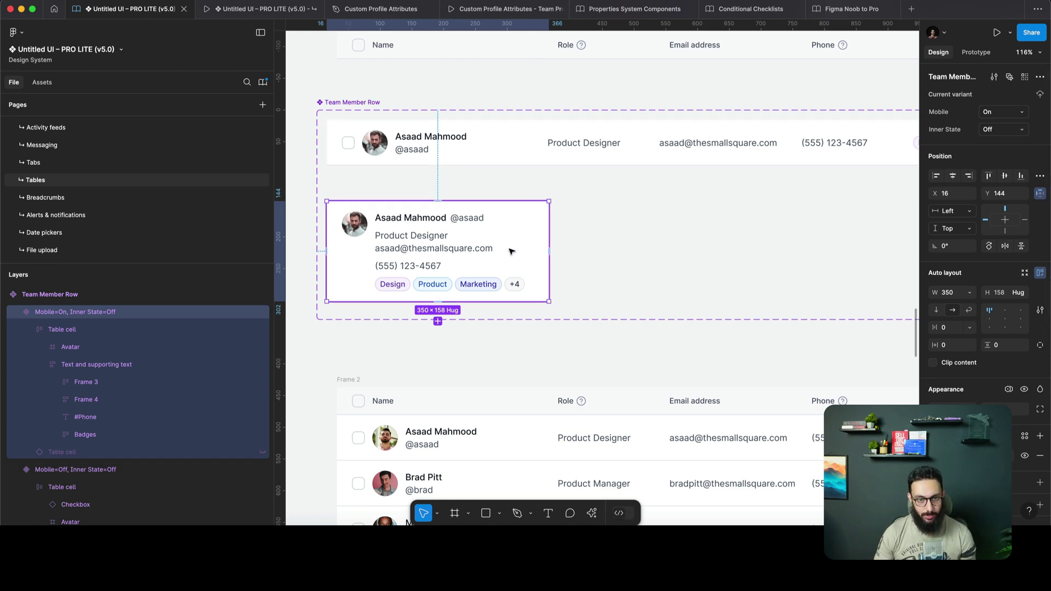
# Search the assets for "chevron right" and insert the chevron-right icon after the text block in the Mobile On variant
pyautogui.scroll(-3, 510, 251)
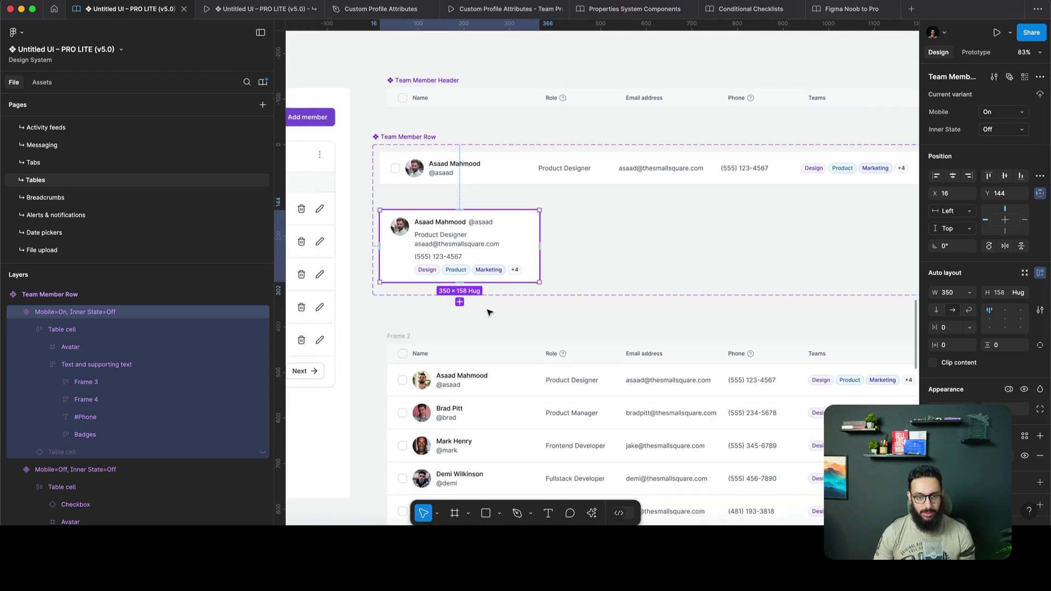
pyautogui.doubleClick(561, 357)
pyautogui.doubleClick(561, 357)
pyautogui.scroll(4, 483, 246)
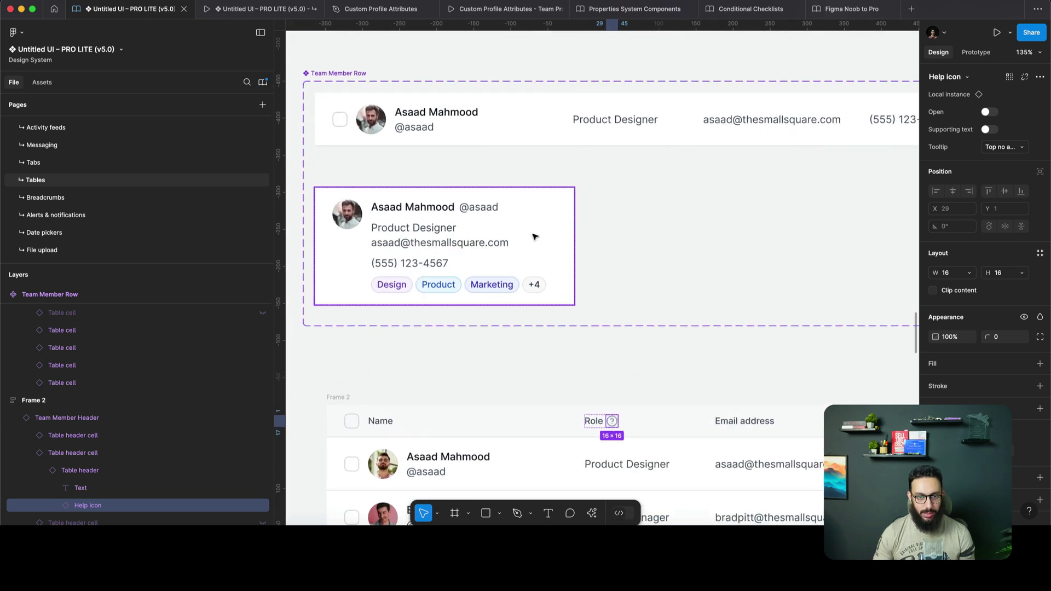
pyautogui.click(535, 236)
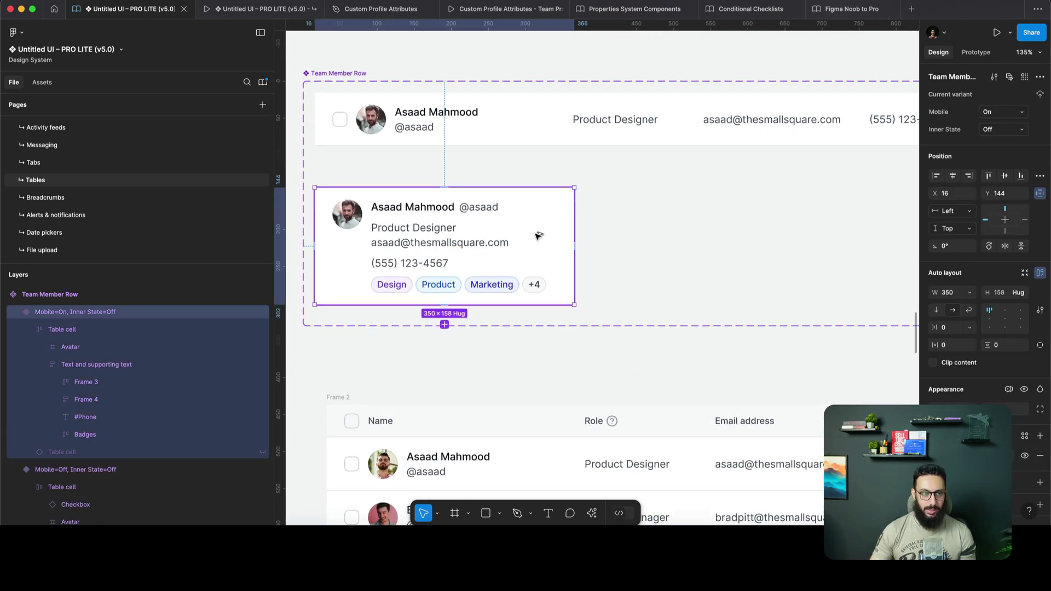
pyautogui.hotkey('shift', 'i')
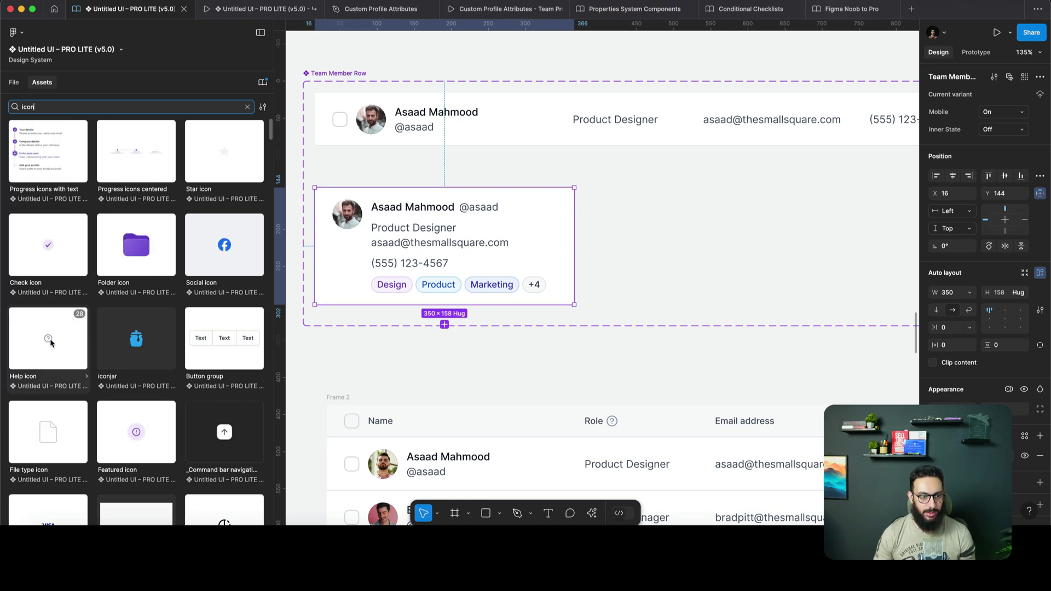
pyautogui.click(140, 105)
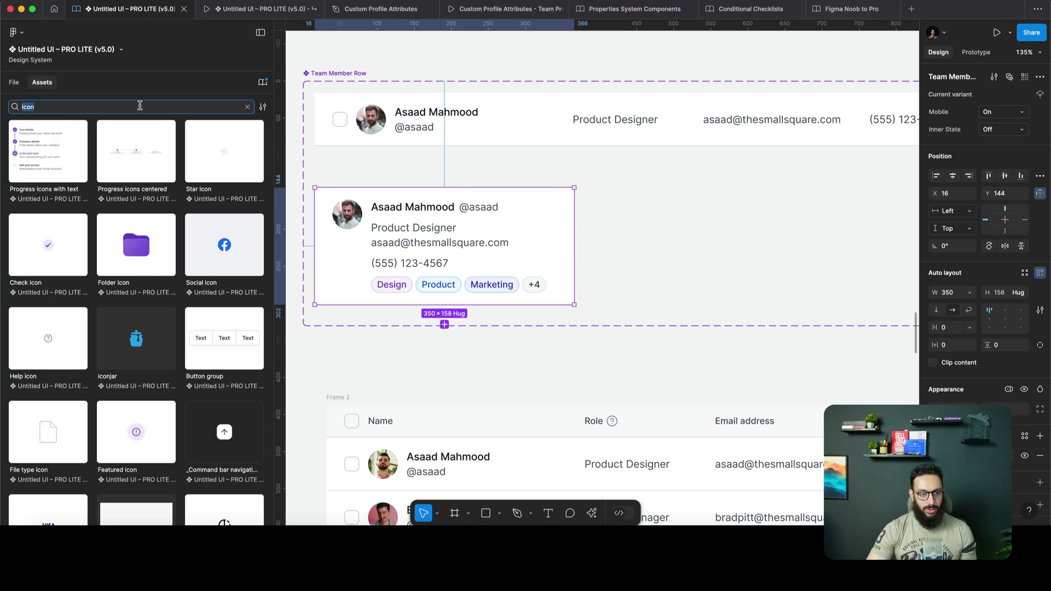
pyautogui.write('chevron right')
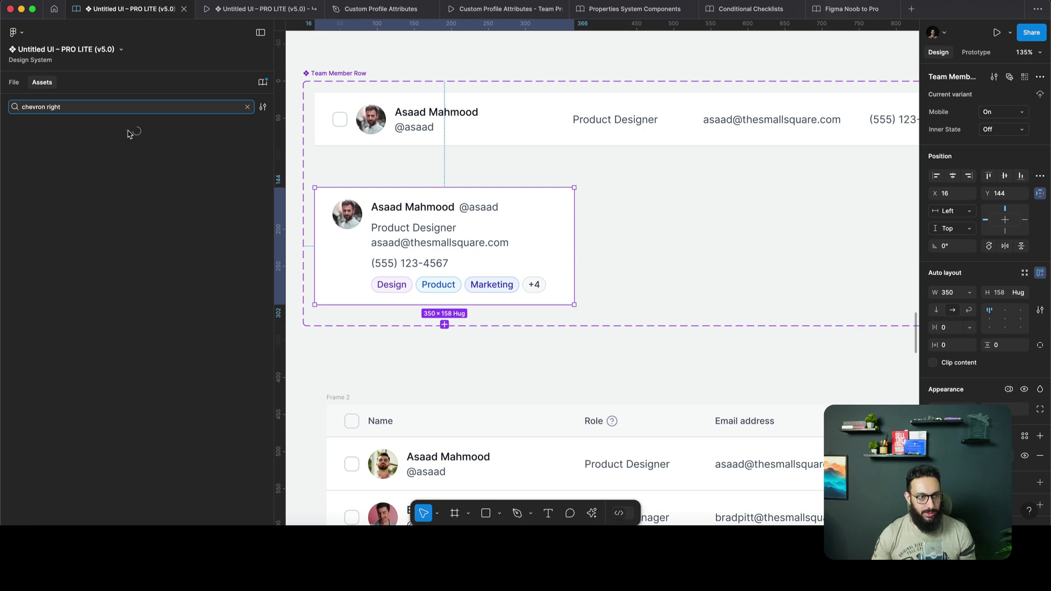
pyautogui.moveTo(44, 154); pyautogui.dragTo(564, 230)
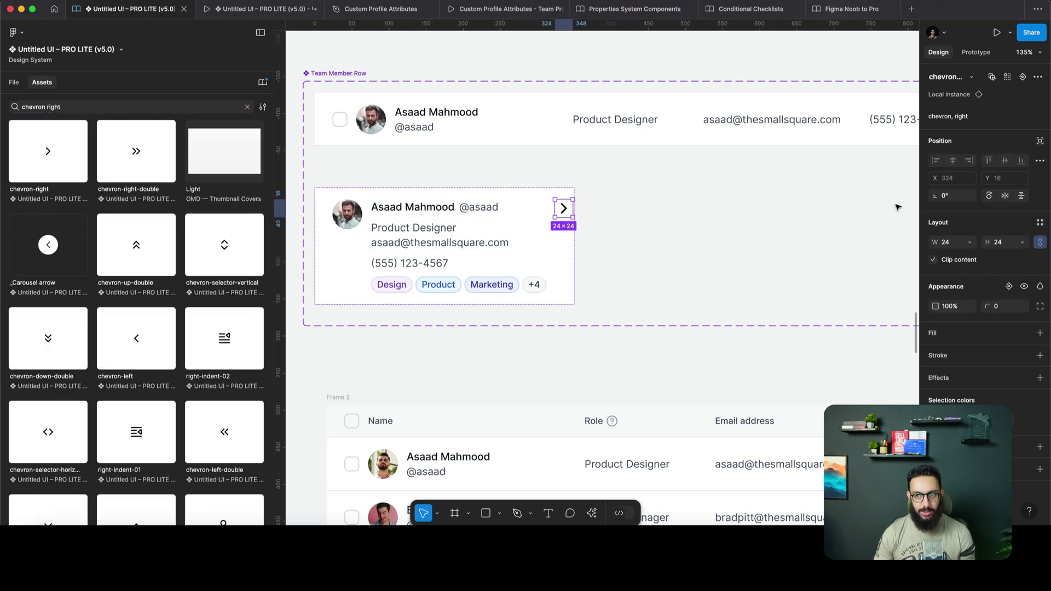
# Try to resize the chevron icon to 16 × 16 through its layout width, and undo the change
pyautogui.click(948, 246)
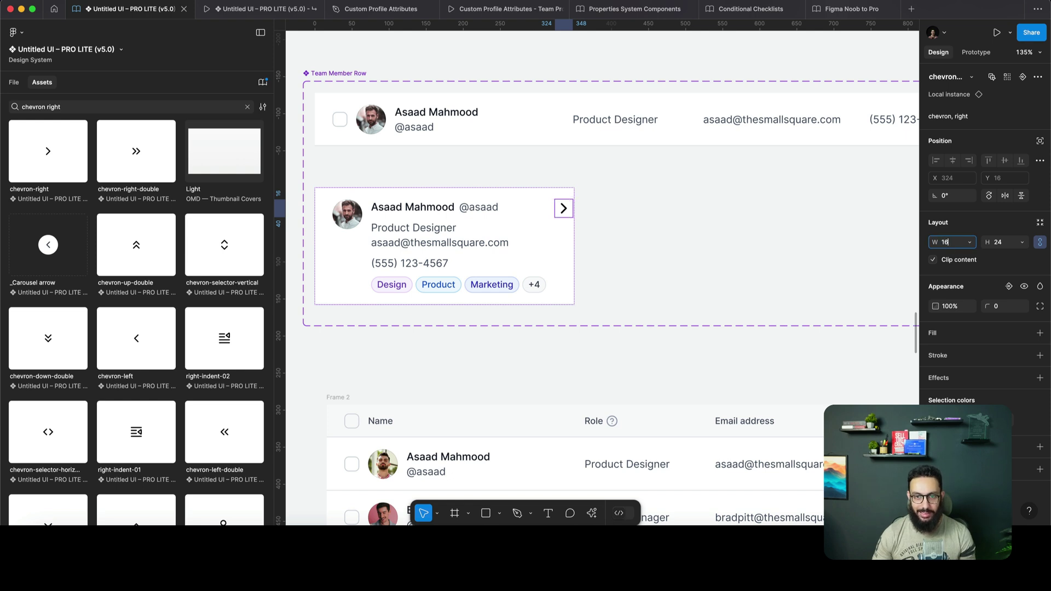
pyautogui.press('Return')
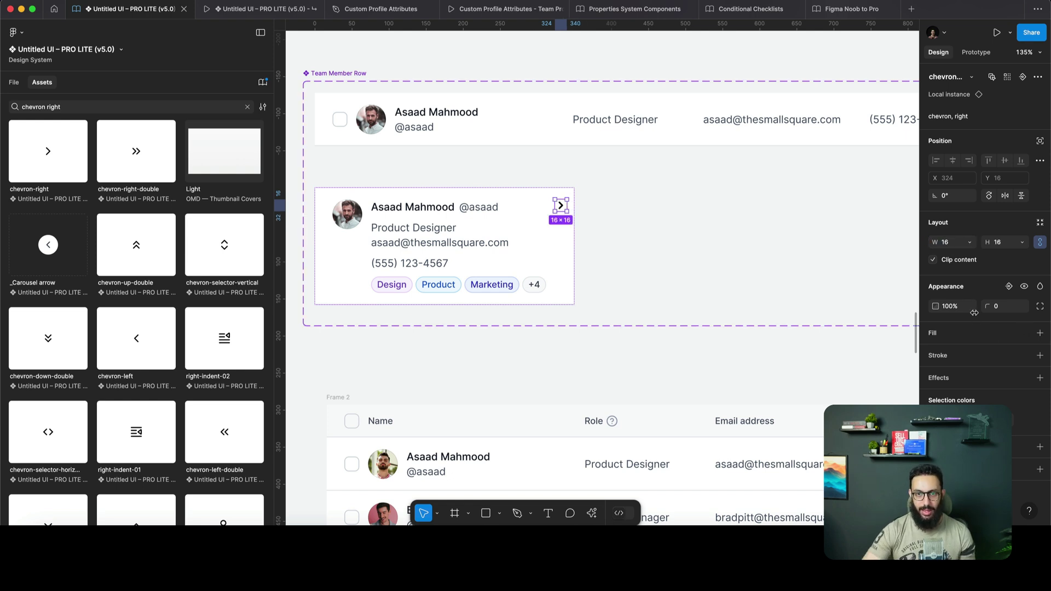
pyautogui.press('super+z')
# Scale the chevron-right icon in the Mobile On variant to 16 × 16 with the Scale tool
pyautogui.press('k')
pyautogui.hotkey('shift', 'Tab')
pyautogui.hotkey('shift', 'Tab')
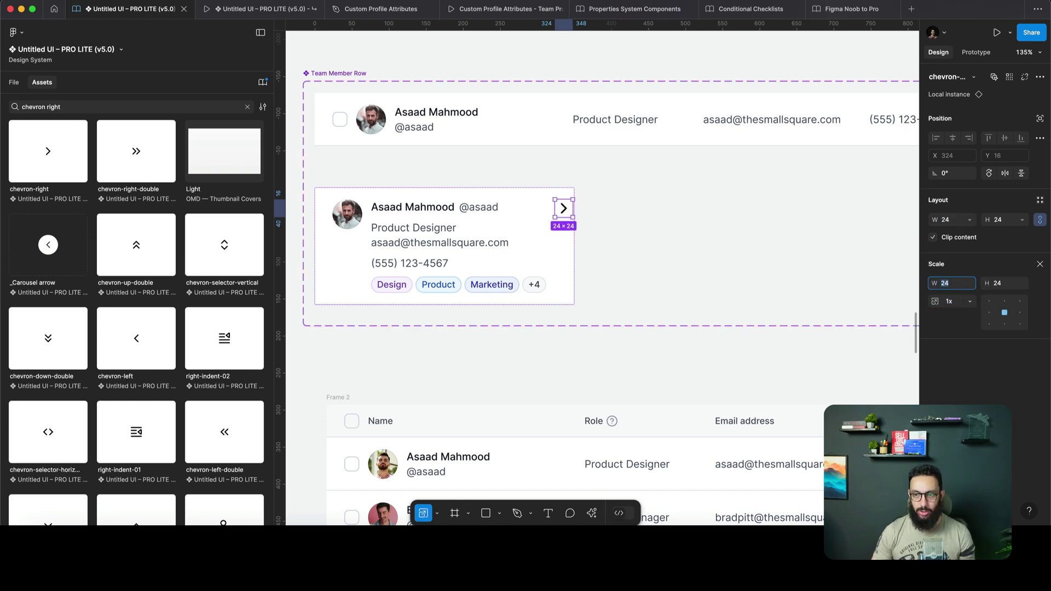
pyautogui.press('Return')
pyautogui.scroll(3, 509, 295)
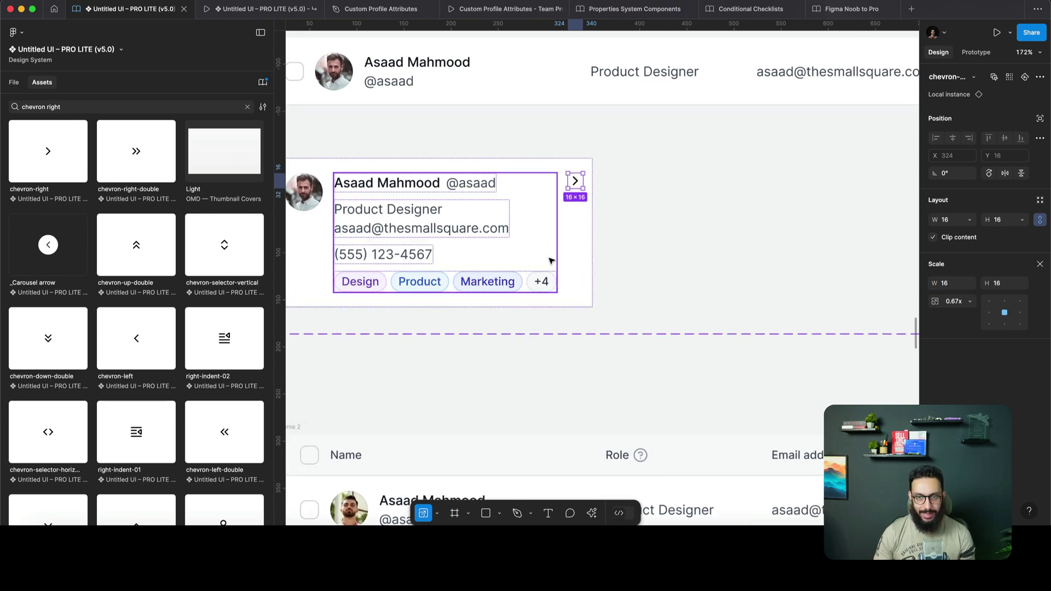
pyautogui.press('Escape')
# Wrap the chevron-right icon of the Mobile On variant in its own auto layout frame
pyautogui.hotkey('shift', 'e')
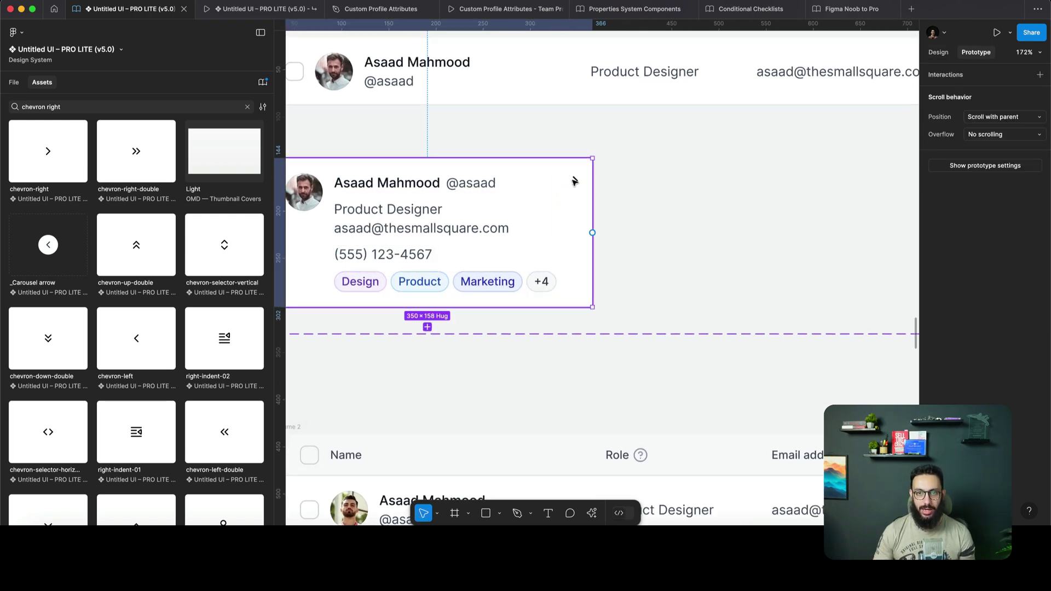
pyautogui.hscroll(-3, 602, 204)
pyautogui.hotkey('alt', '1')
pyautogui.click(649, 182)
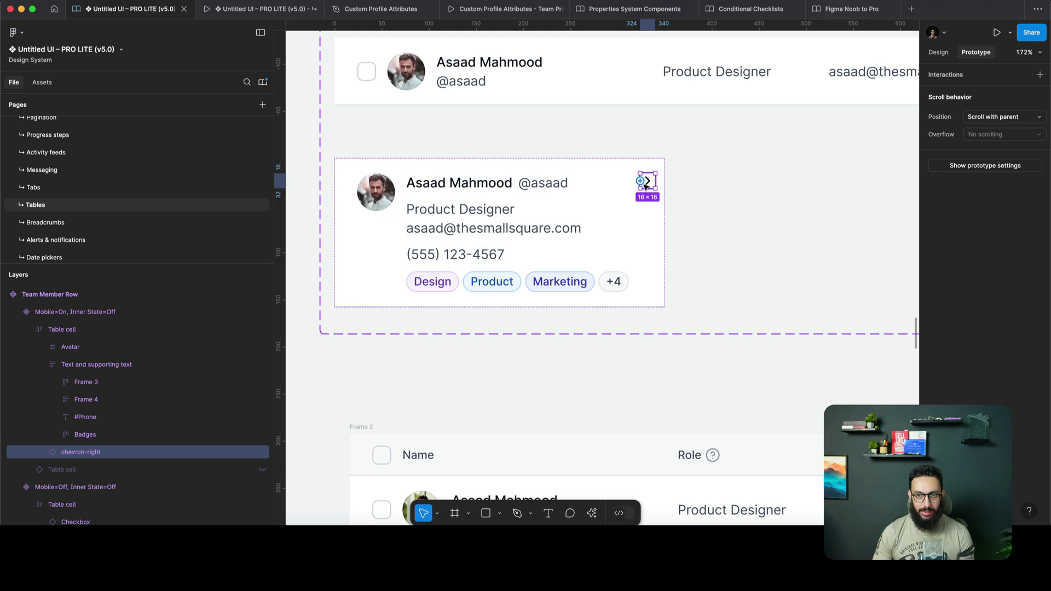
pyautogui.hotkey('shift', 'a')
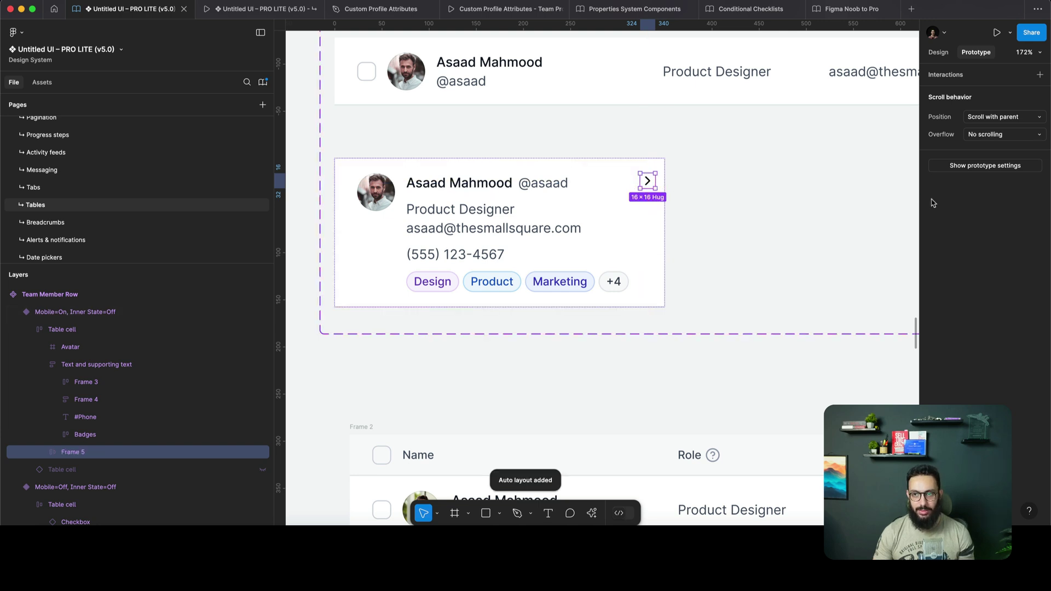
# Set the chevron's auto layout frame to a fixed width and a Fill container height, centring the icon vertically
pyautogui.press('alt')
pyautogui.hotkey('alt', '8')
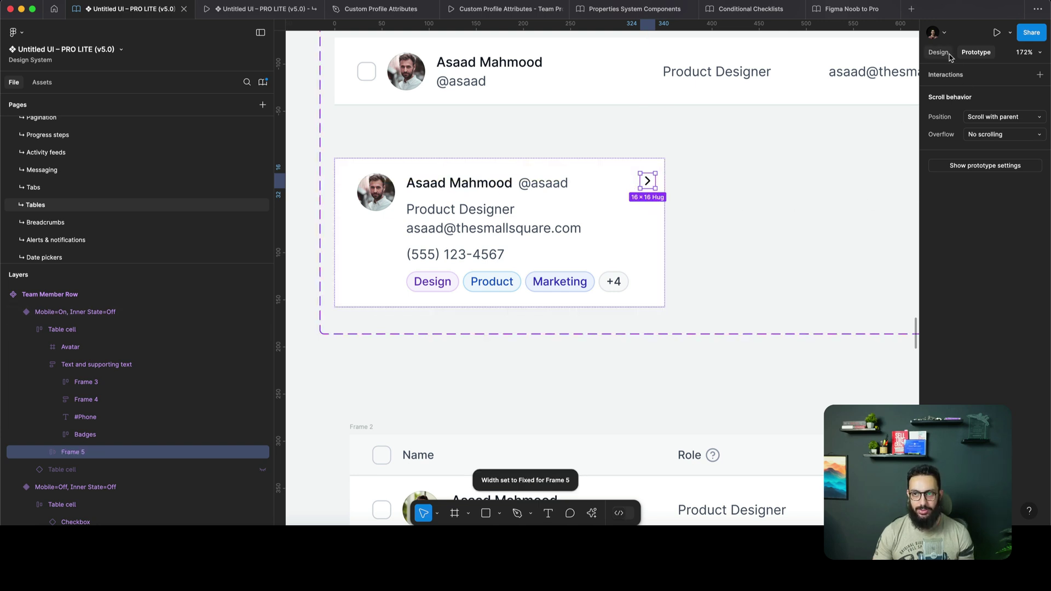
pyautogui.click(1019, 202)
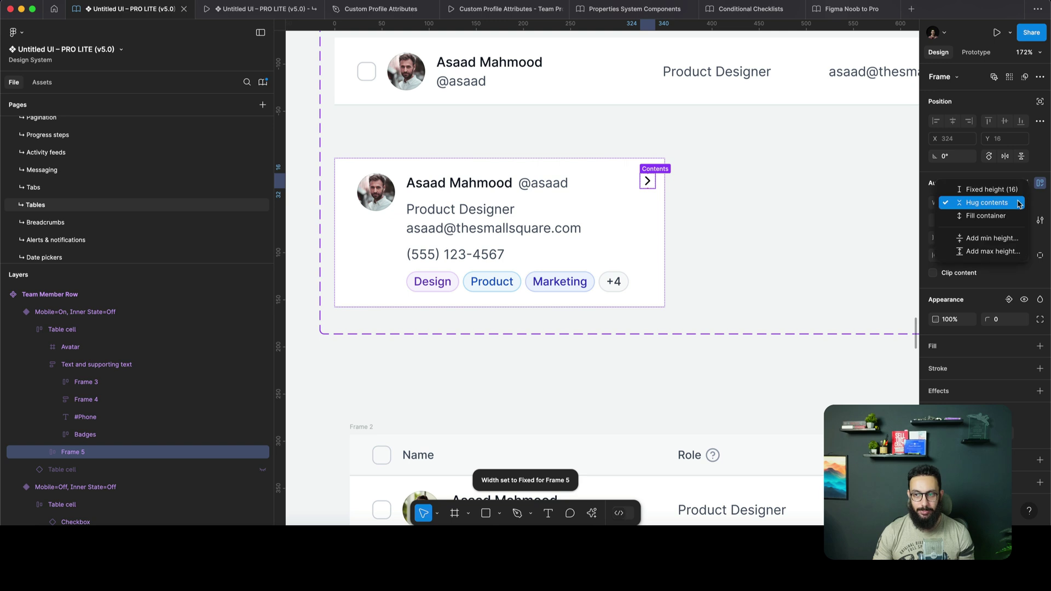
pyautogui.click(979, 216)
pyautogui.click(690, 230)
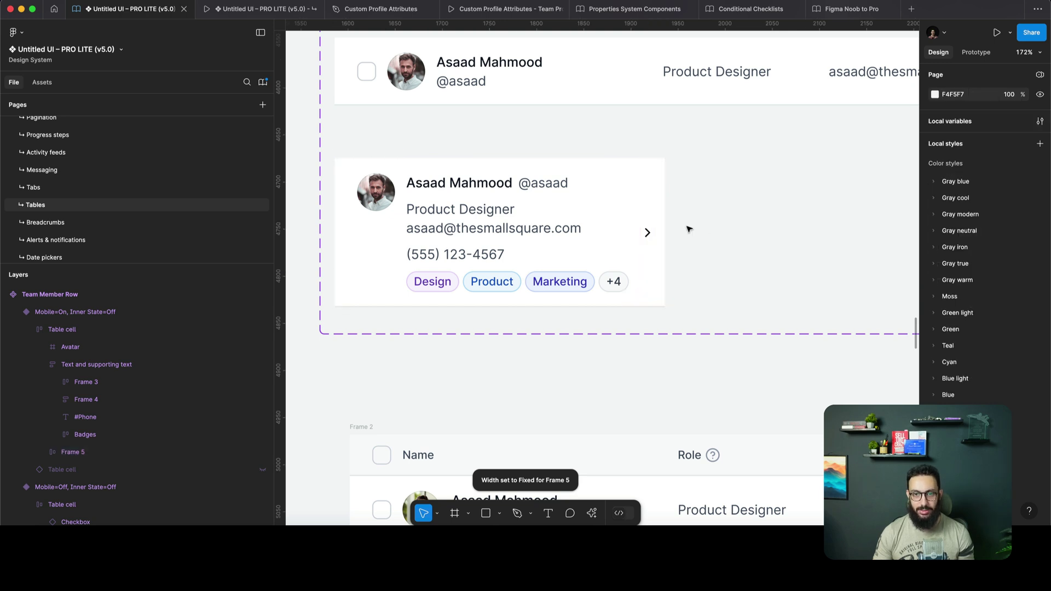
# Recolor the chevron icon with the Gray blue 300 library color
pyautogui.tripleClick(646, 225)
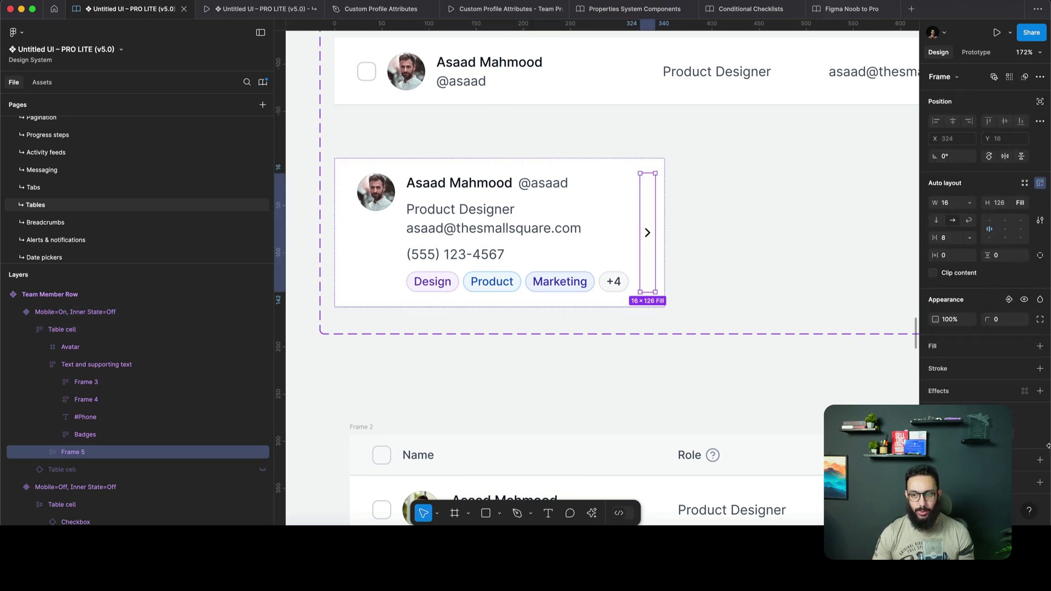
pyautogui.click(1025, 433)
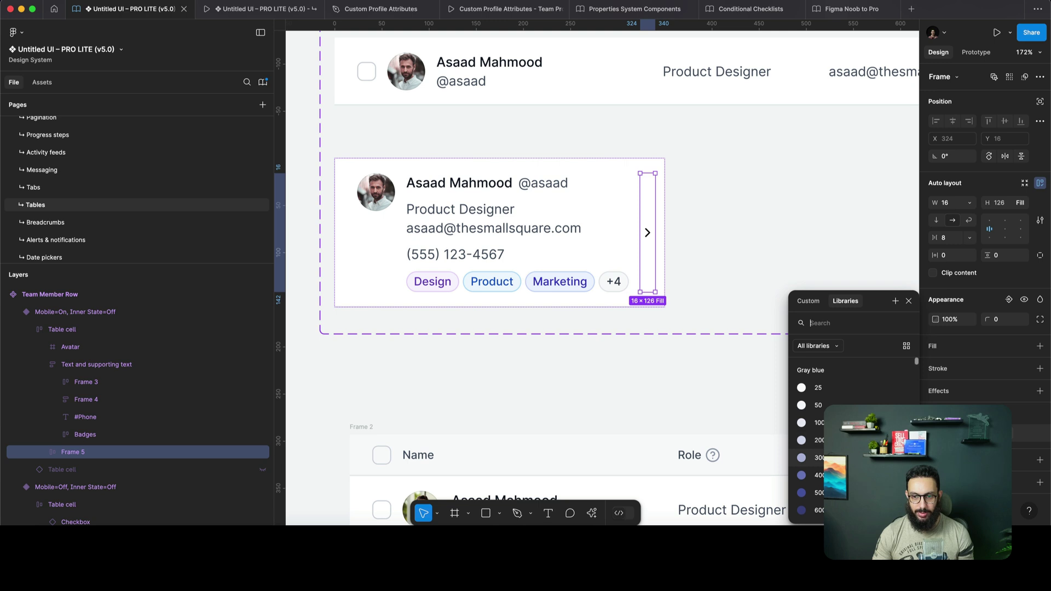
pyautogui.scroll(-1, 807, 438)
pyautogui.write('gray')
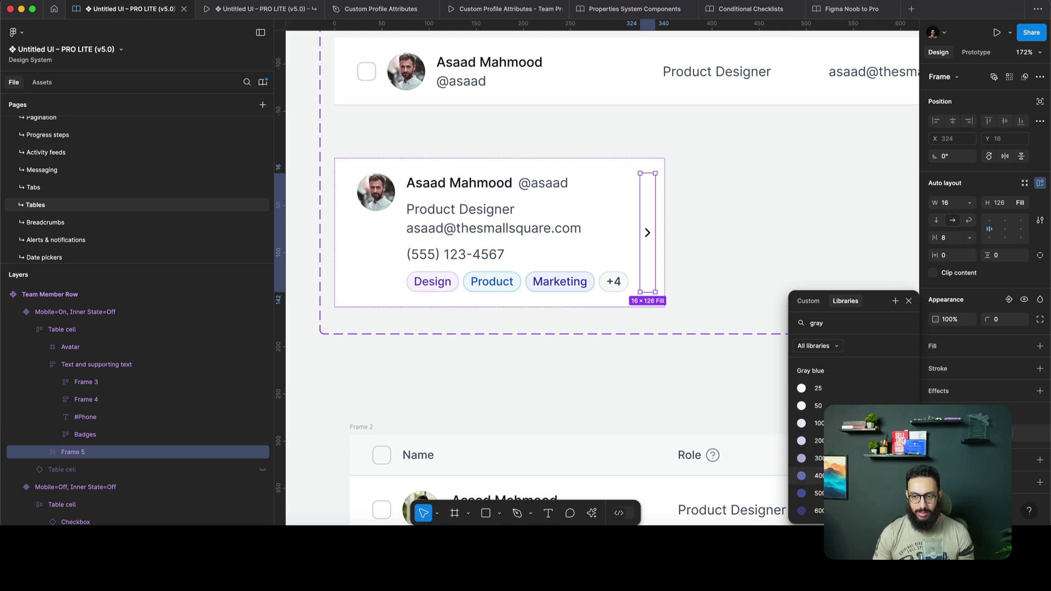
pyautogui.click(818, 458)
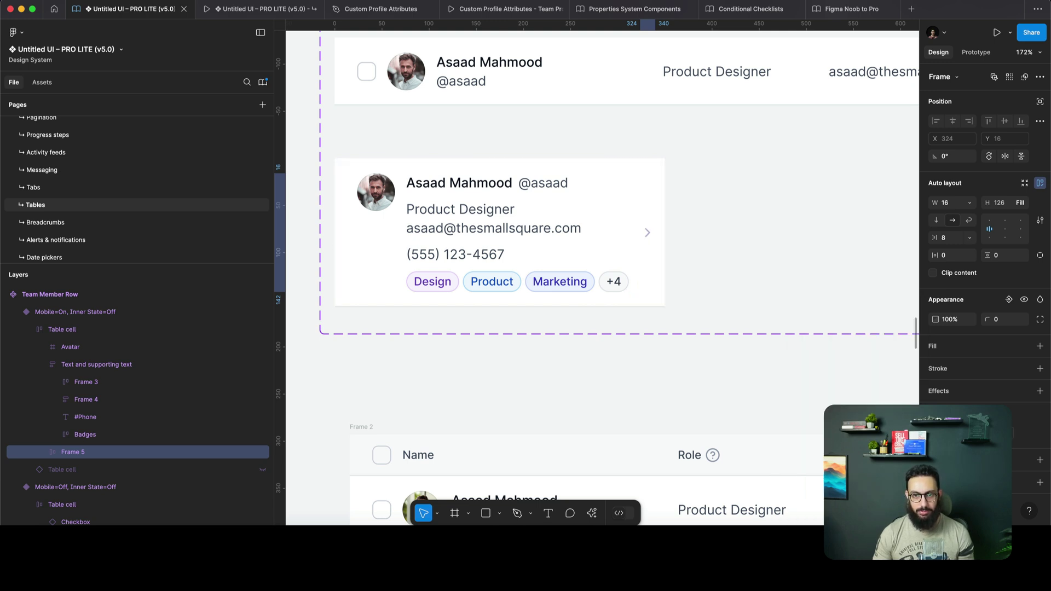
# Check the chevrons on the Mobile flow's member rows in the prototype preview and return to the design file
pyautogui.hotkey('ctrl', 'Tab')
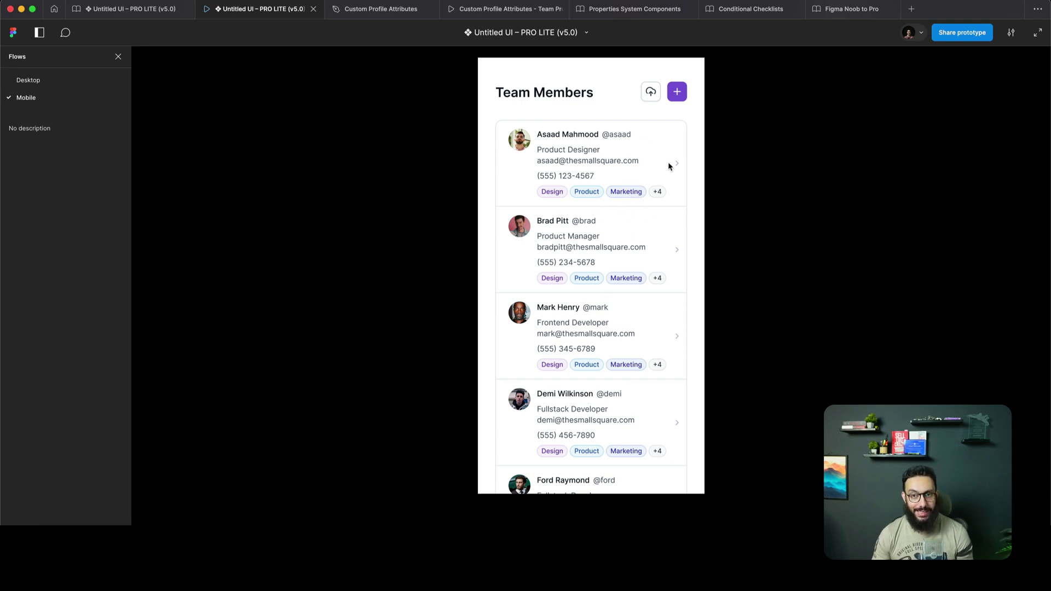
pyautogui.hotkey('ctrl', 'shift', 'Tab')
# Place a copy of the Mobile On variant beside the original inside the Team Member Row component set
pyautogui.scroll(-5, 676, 198)
pyautogui.click(699, 202)
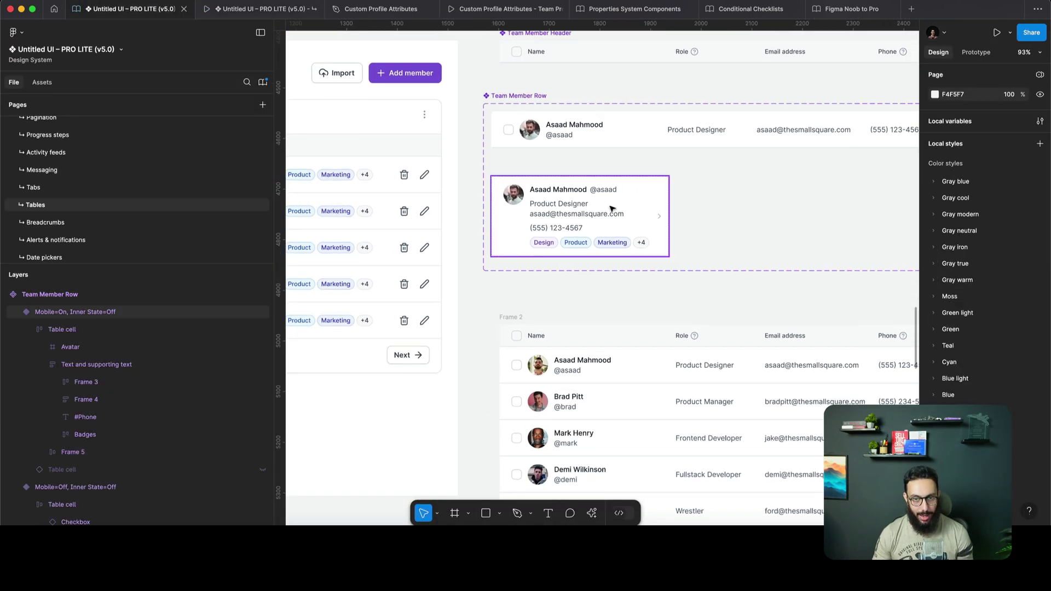
pyautogui.click(609, 207)
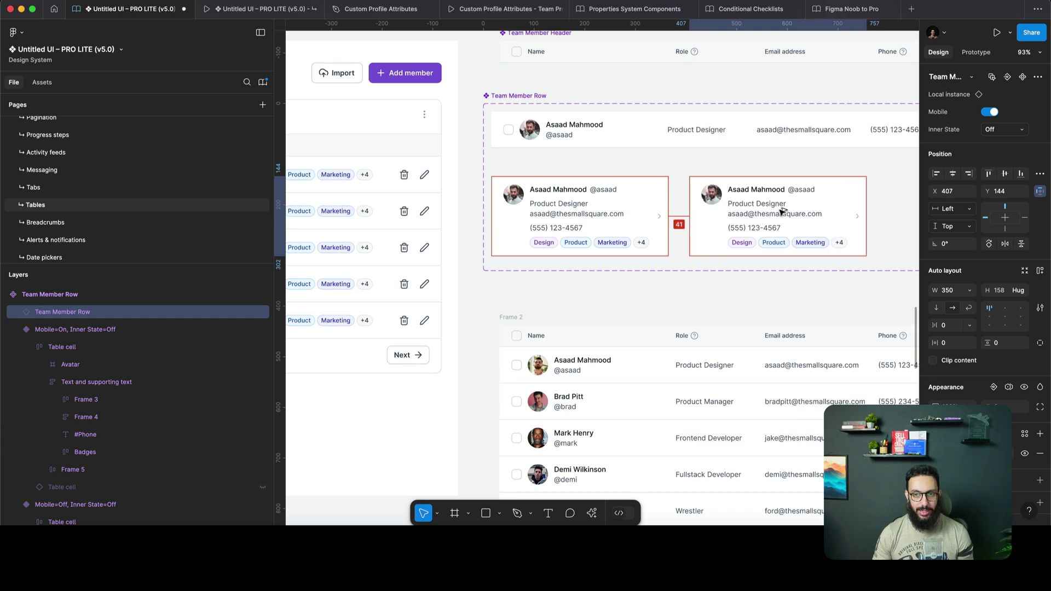
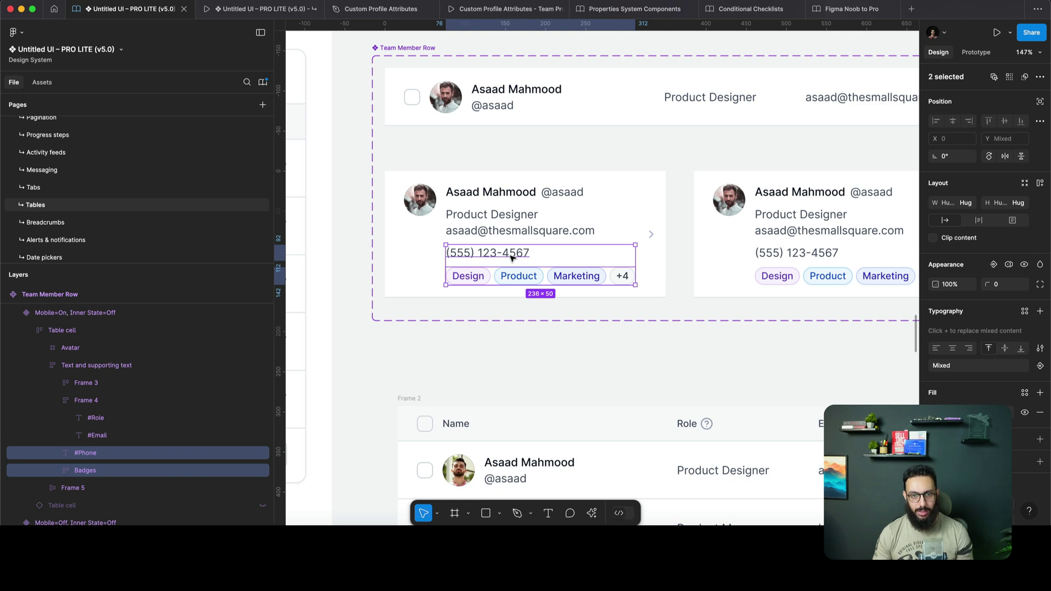
# Delete the phone number and team badges from the original Mobile On variant and make its text container fill the width
pyautogui.press('Delete')
pyautogui.click(582, 217)
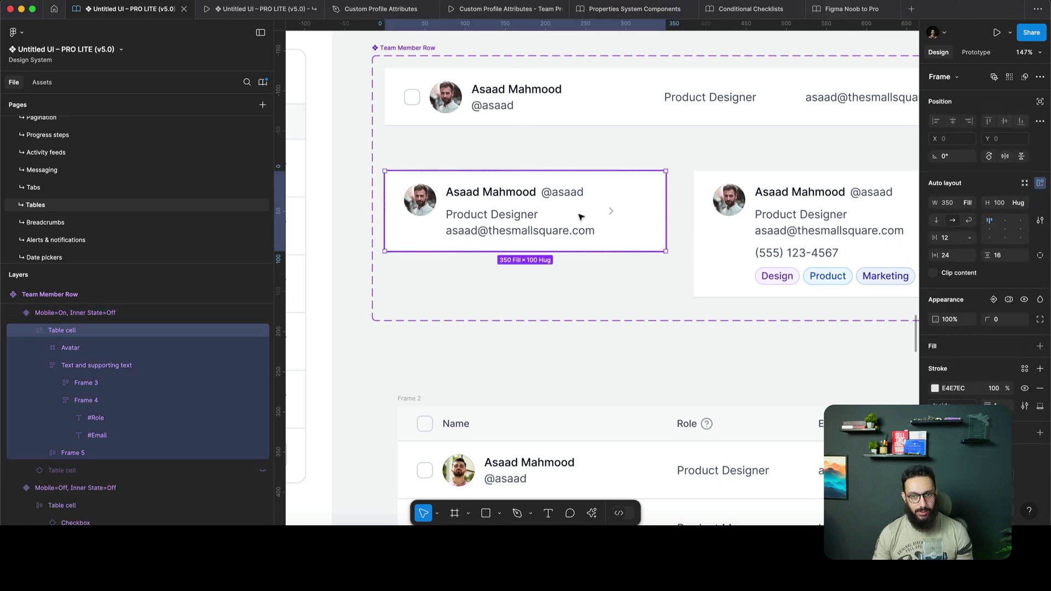
pyautogui.doubleClick(602, 214)
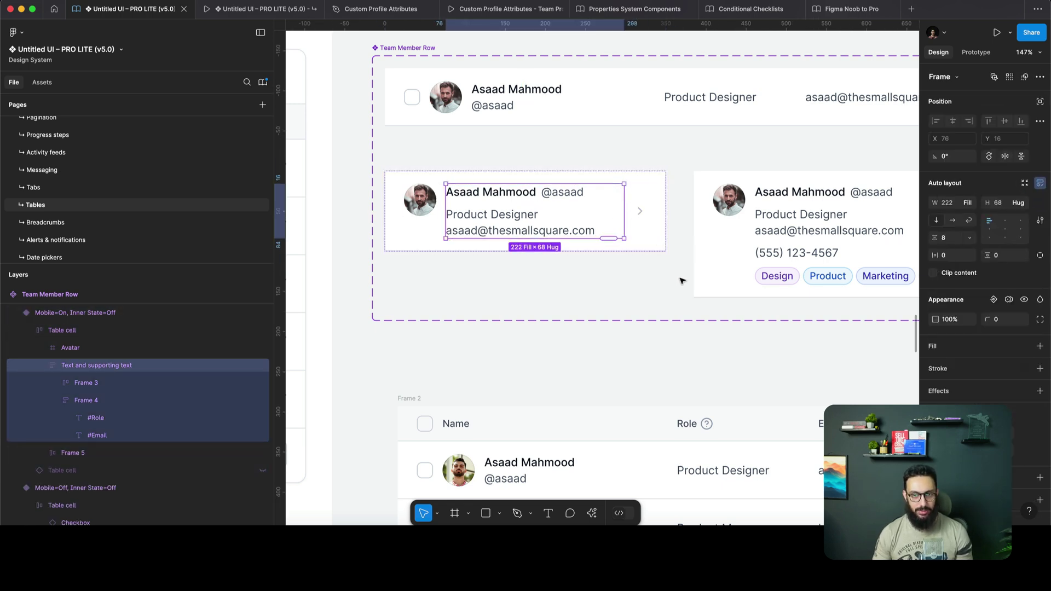
# Reduce the right padding of the table cell in the Mobile On, Inner State Off variant to 8
pyautogui.click(644, 222)
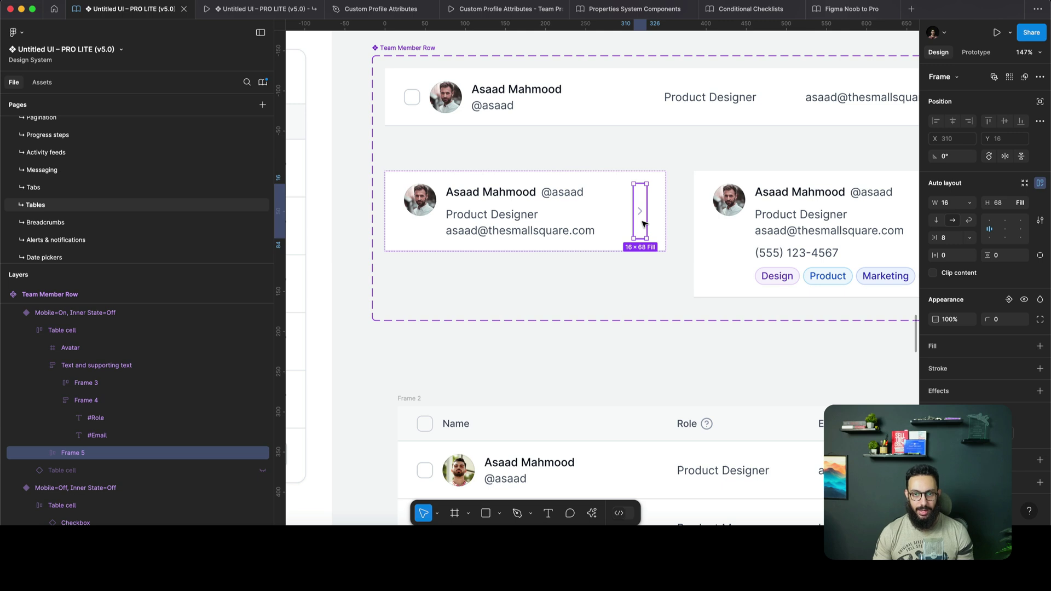
pyautogui.click(660, 213)
pyautogui.hscroll(5, 659, 213)
pyautogui.hscroll(-5, 659, 214)
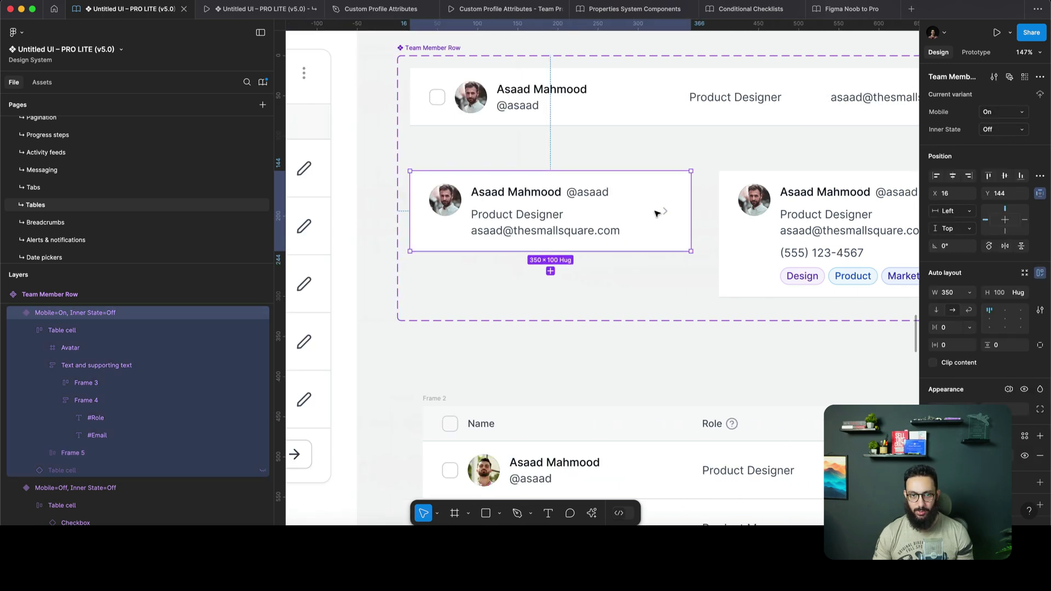
pyautogui.click(658, 213)
pyautogui.click(667, 212)
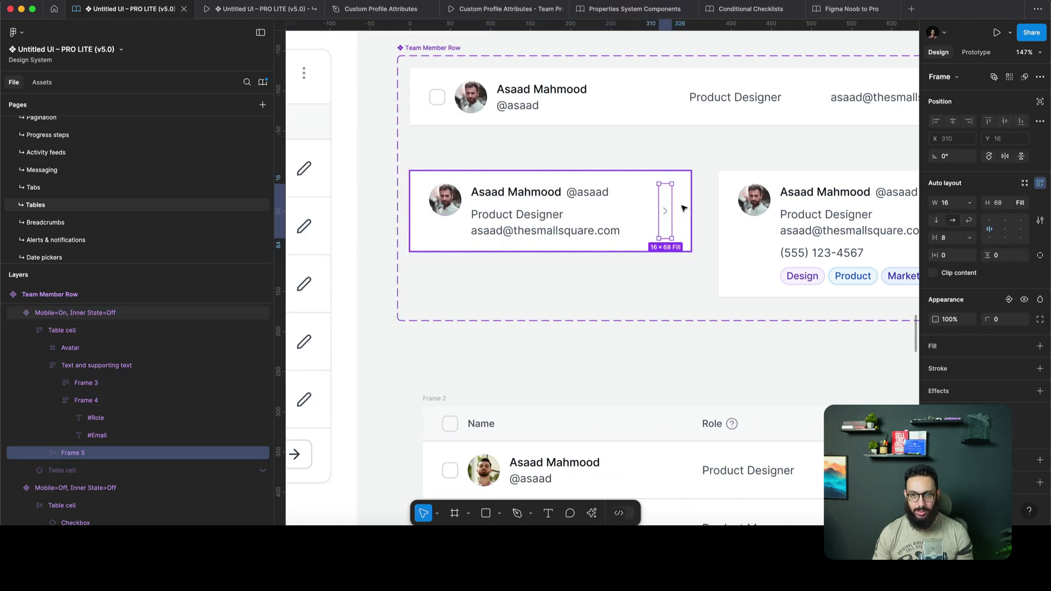
pyautogui.click(684, 208)
pyautogui.click(670, 214)
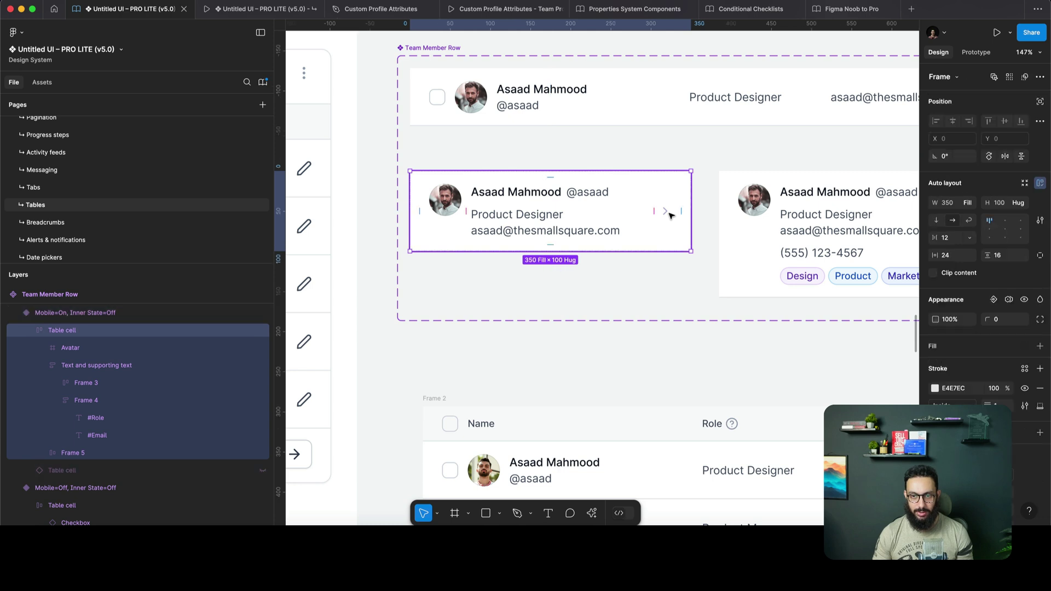
pyautogui.moveTo(676, 214); pyautogui.dragTo(690, 212)
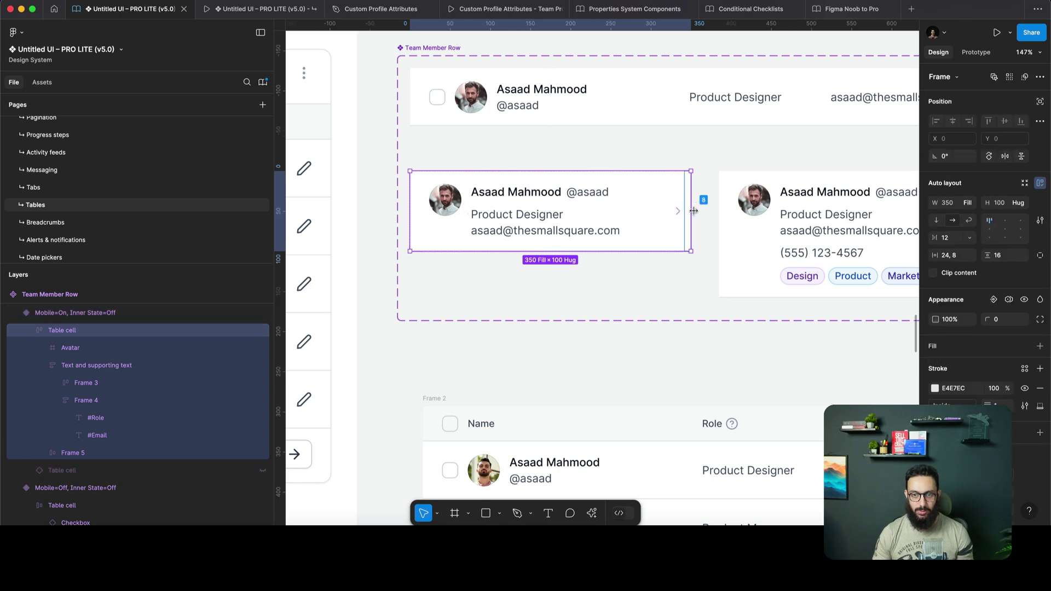
# Check the member rows of the Mobile flow in the prototype preview and return to the design file
pyautogui.click(710, 202)
pyautogui.hotkey('ctrl', 'Tab')
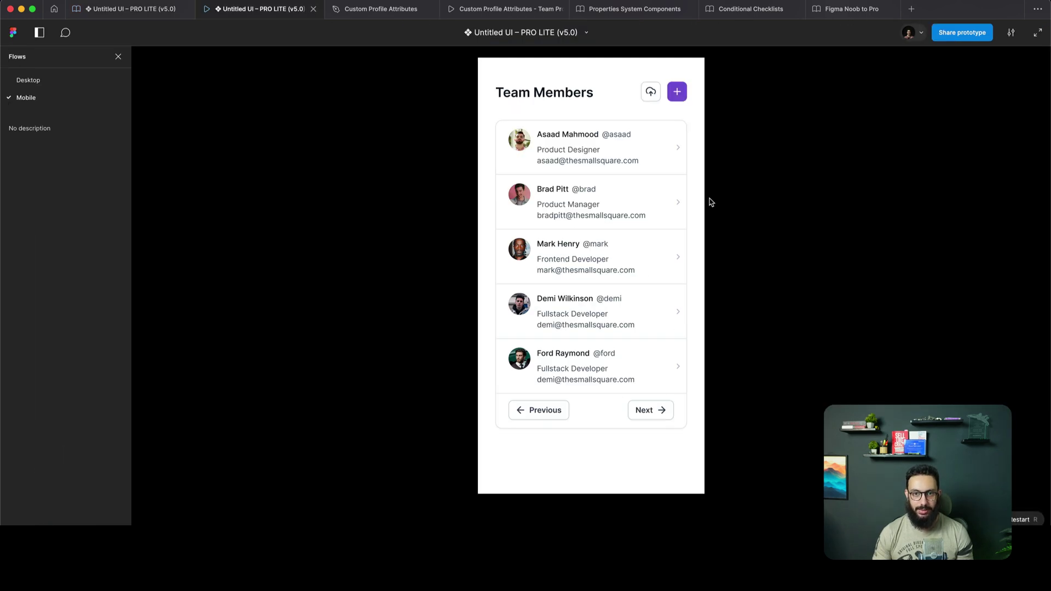
pyautogui.hotkey('ctrl', 'shift', 'Tab')
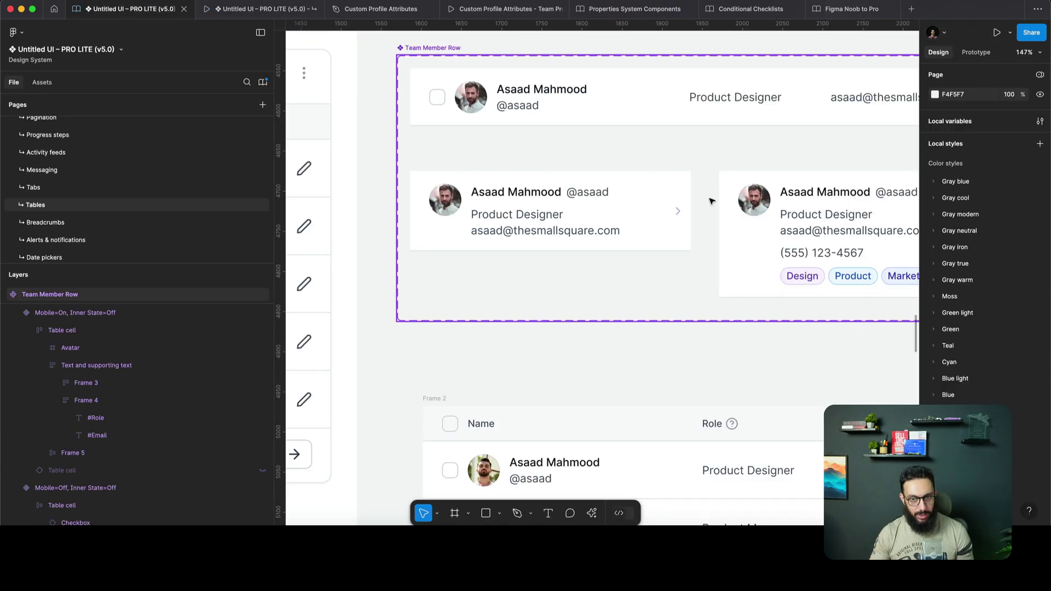
# Insert a Button component from the assets library into the Mobile On, Inner State On variant
pyautogui.hscroll(5, 711, 201)
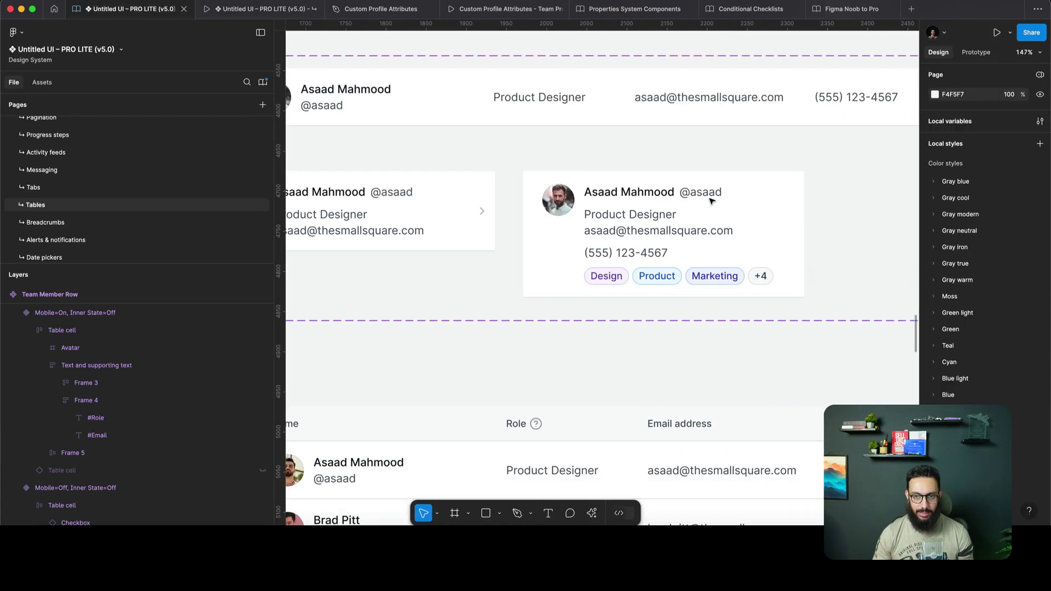
pyautogui.click(697, 234)
pyautogui.doubleClick(697, 234)
pyautogui.doubleClick(696, 233)
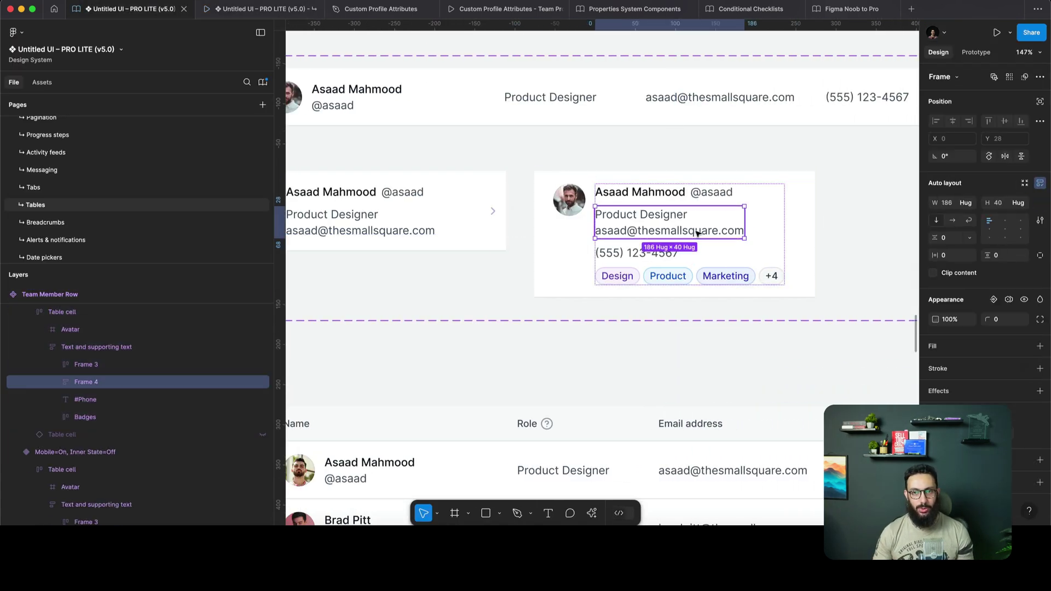
pyautogui.scroll(-2, 697, 233)
pyautogui.click(591, 232)
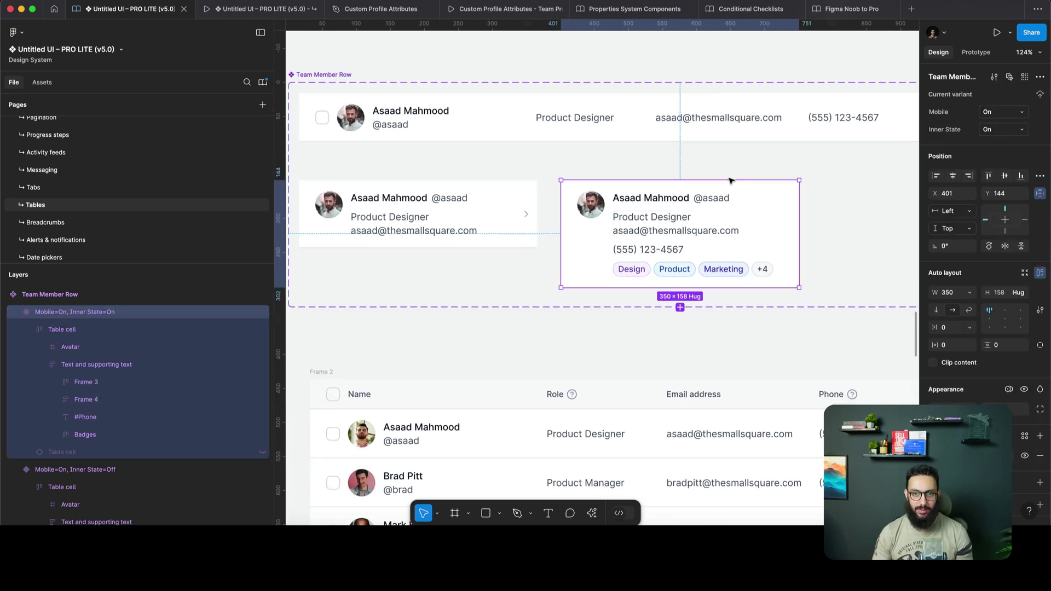
pyautogui.doubleClick(586, 204)
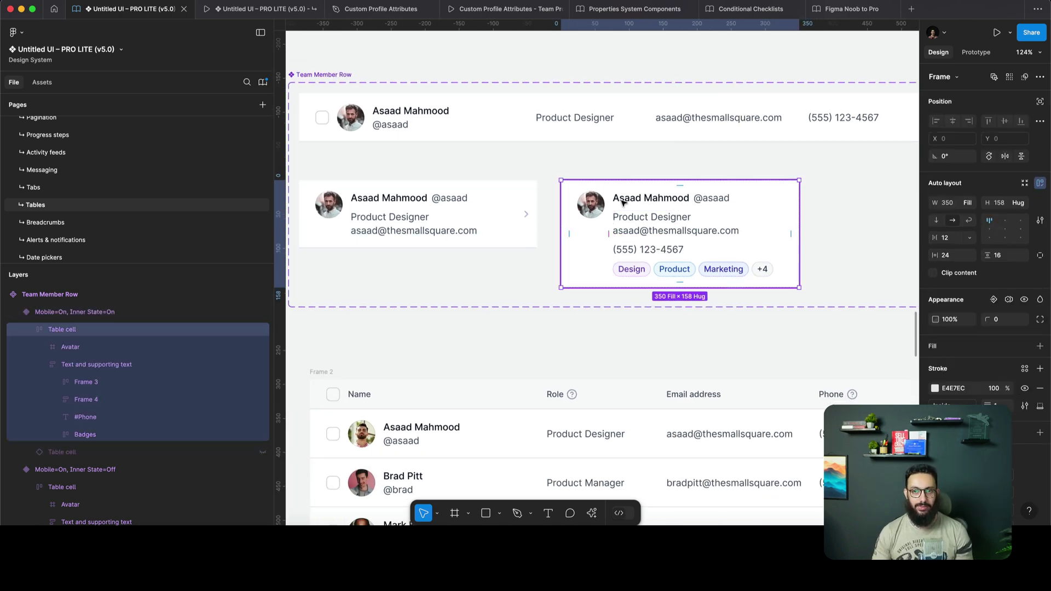
pyautogui.doubleClick(683, 234)
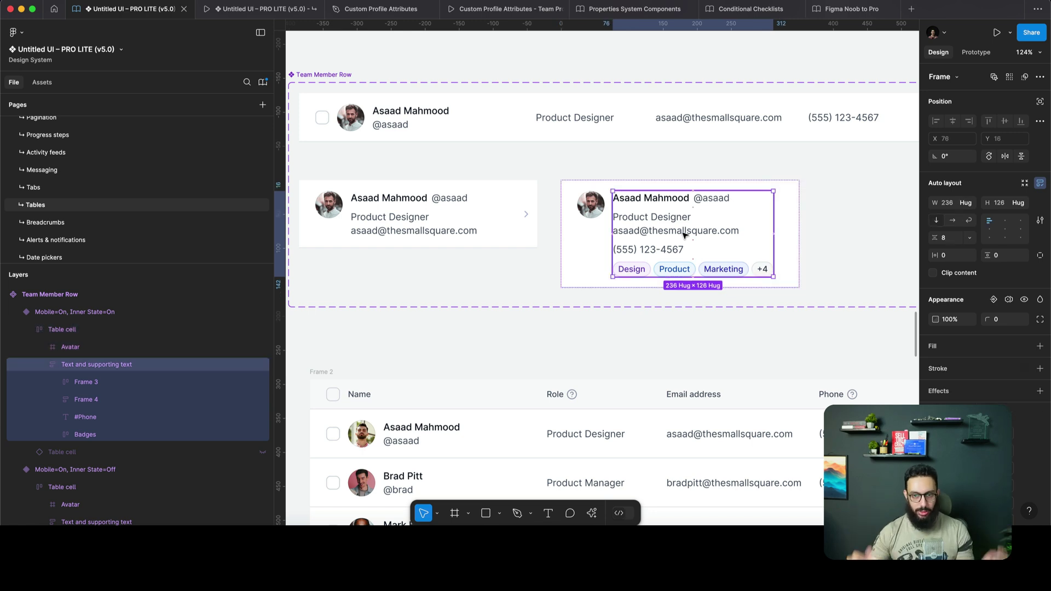
pyautogui.scroll(3, 683, 235)
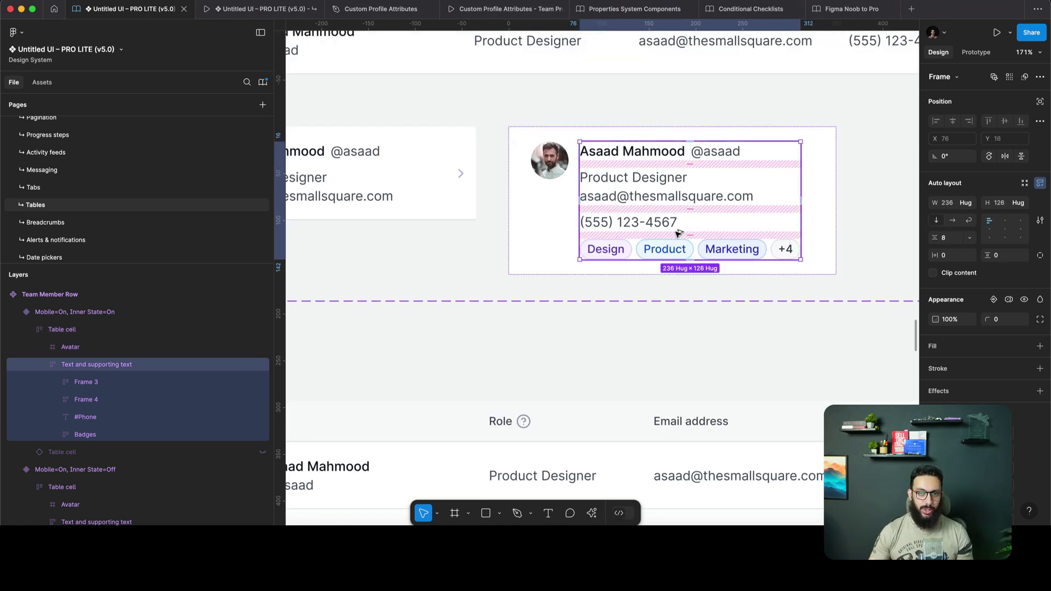
pyautogui.hotkey('shift', 'i')
pyautogui.write('button')
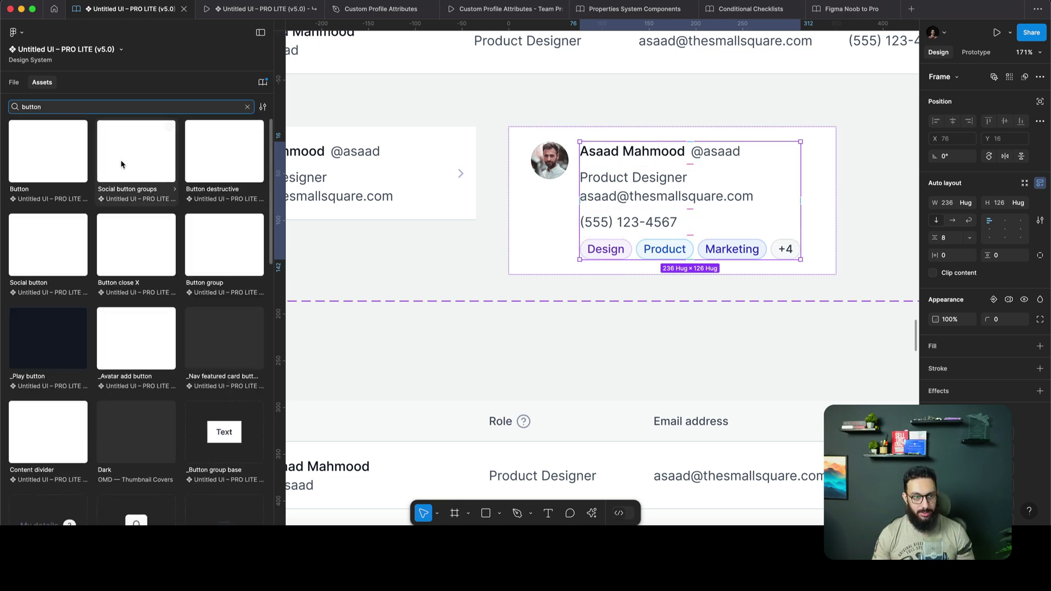
pyautogui.moveTo(64, 162); pyautogui.dragTo(582, 218)
pyautogui.scroll(-3, 582, 218)
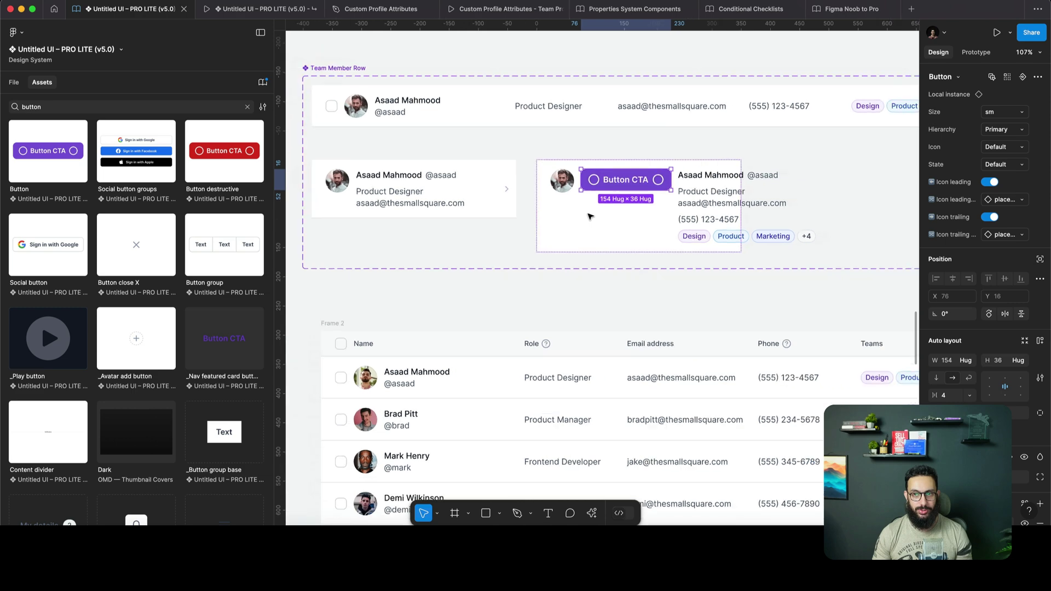
# Copy the table cell holding the trash and pencil icon buttons from the desktop row variant
pyautogui.scroll(-3, 616, 215)
pyautogui.scroll(3, 781, 195)
pyautogui.press('Escape')
pyautogui.tripleClick(792, 202)
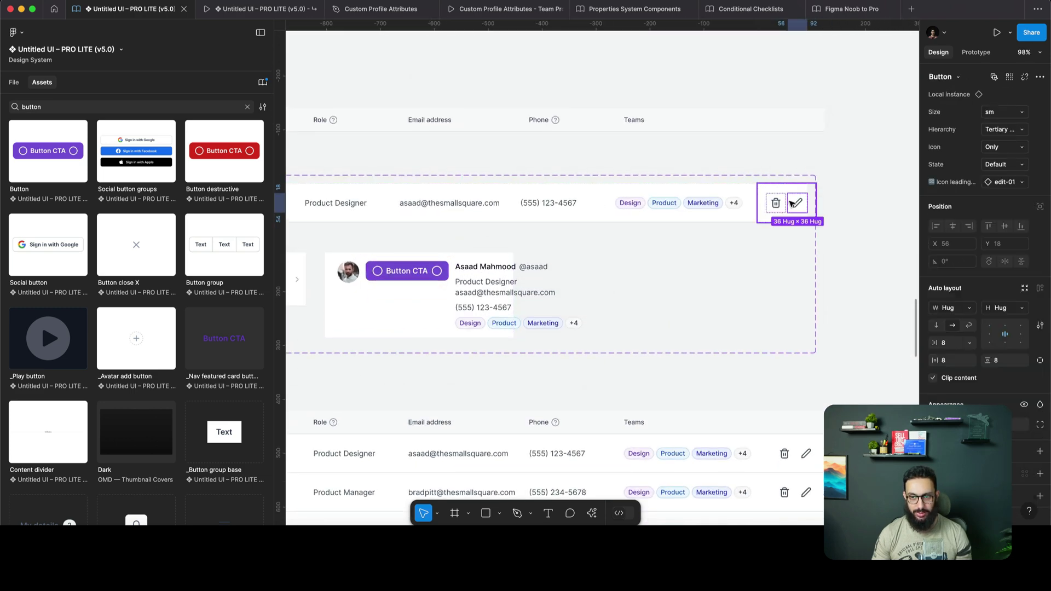
pyautogui.click(773, 203)
pyautogui.press('super+a')
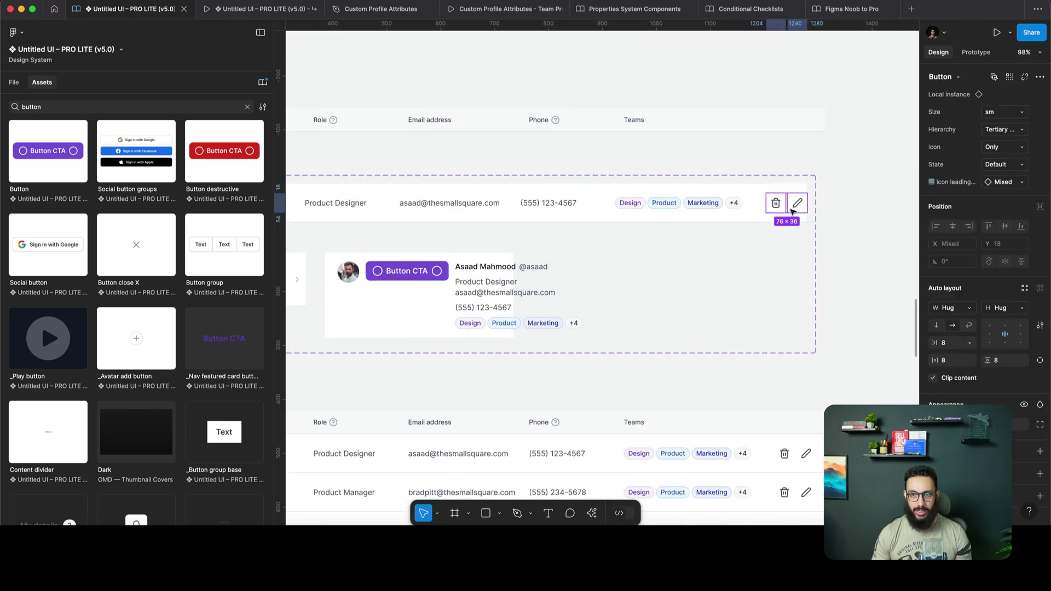
pyautogui.hotkey('shift', 'Return')
pyautogui.hscroll(-2, 555, 320)
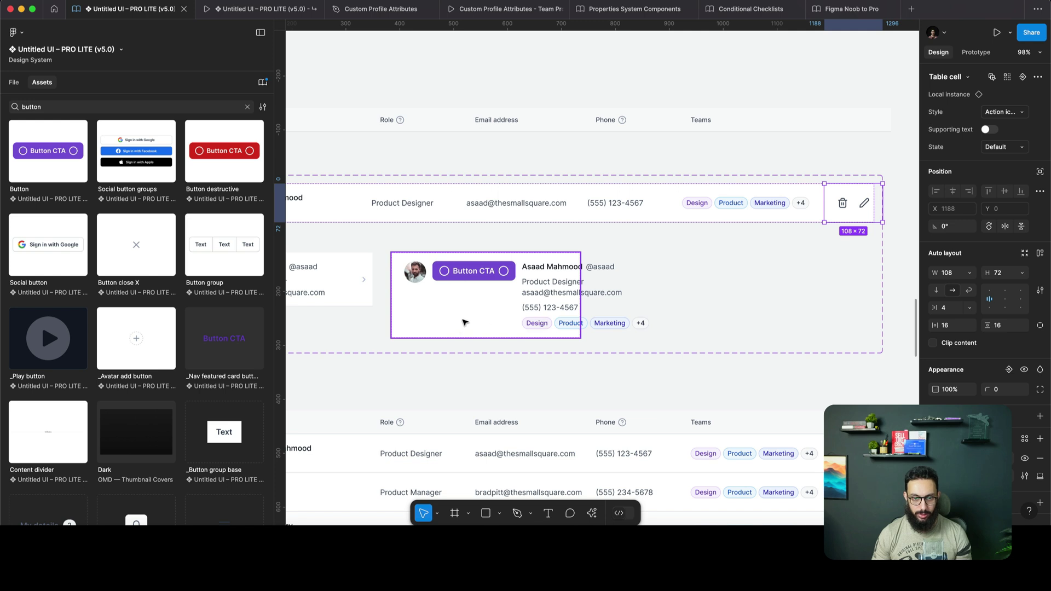
# Delete the Button CTA instance from the Mobile On, Inner State On variant
pyautogui.click(464, 323)
pyautogui.click(476, 270)
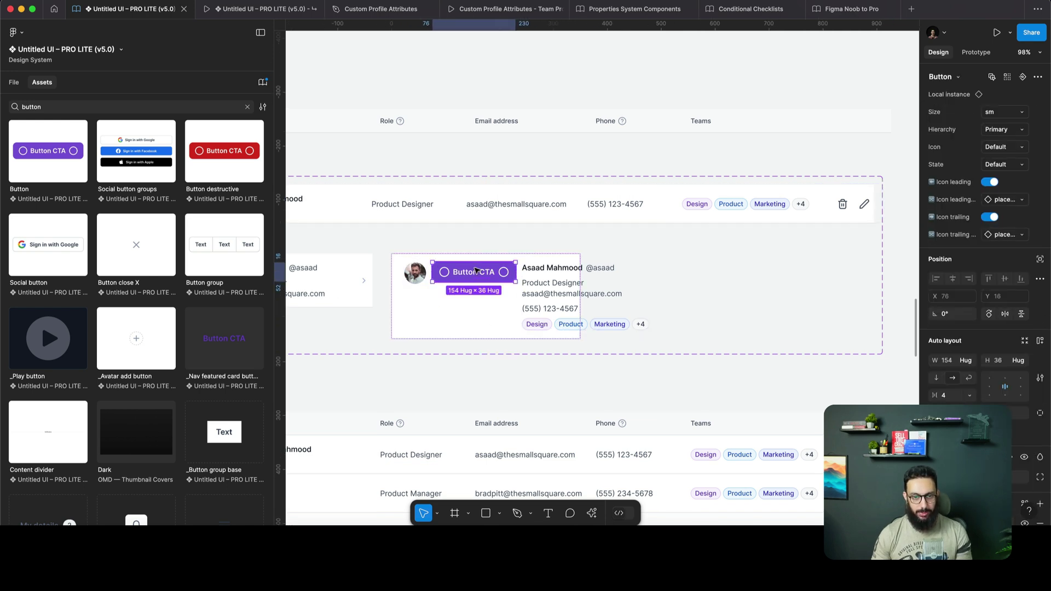
pyautogui.press('BackSpace')
# Wrap the avatar and text container of the Inner State On variant in an auto layout frame
pyautogui.click(471, 324)
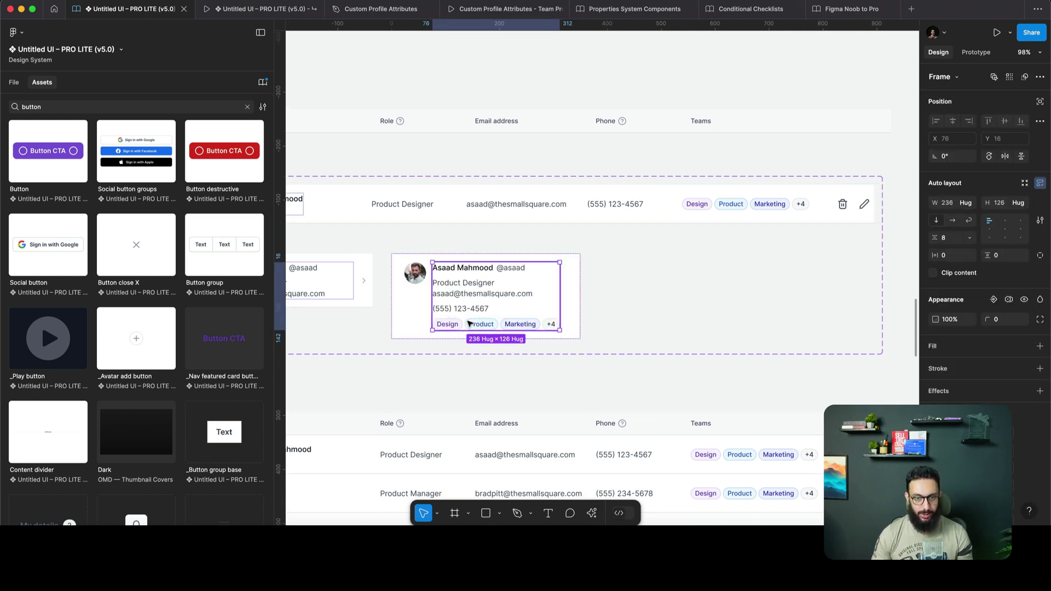
pyautogui.hotkey('shift', 'Return')
pyautogui.press('Return')
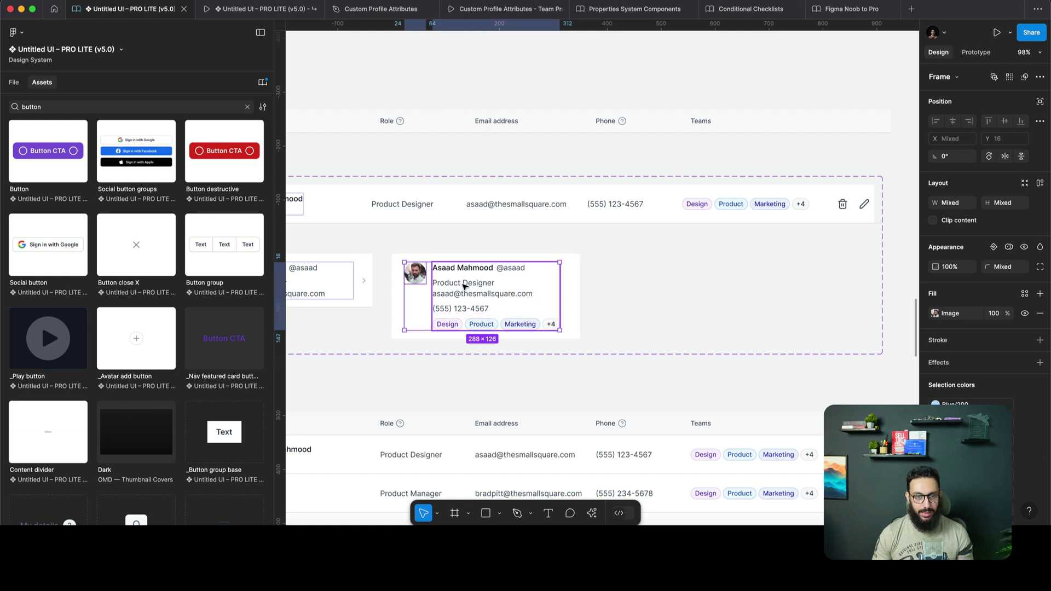
pyautogui.hotkey('shift', 'a')
pyautogui.scroll(3, 441, 341)
pyautogui.scroll(2, 440, 342)
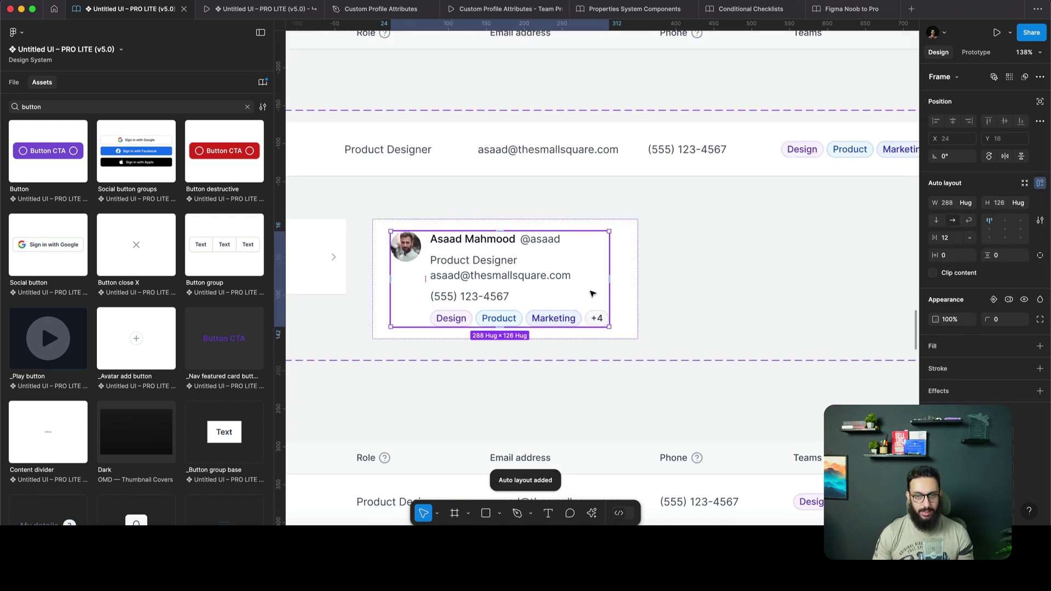
# Paste the action icons cell into the Inner State On variant's table cell and make that table cell's layout vertical
pyautogui.click(617, 284)
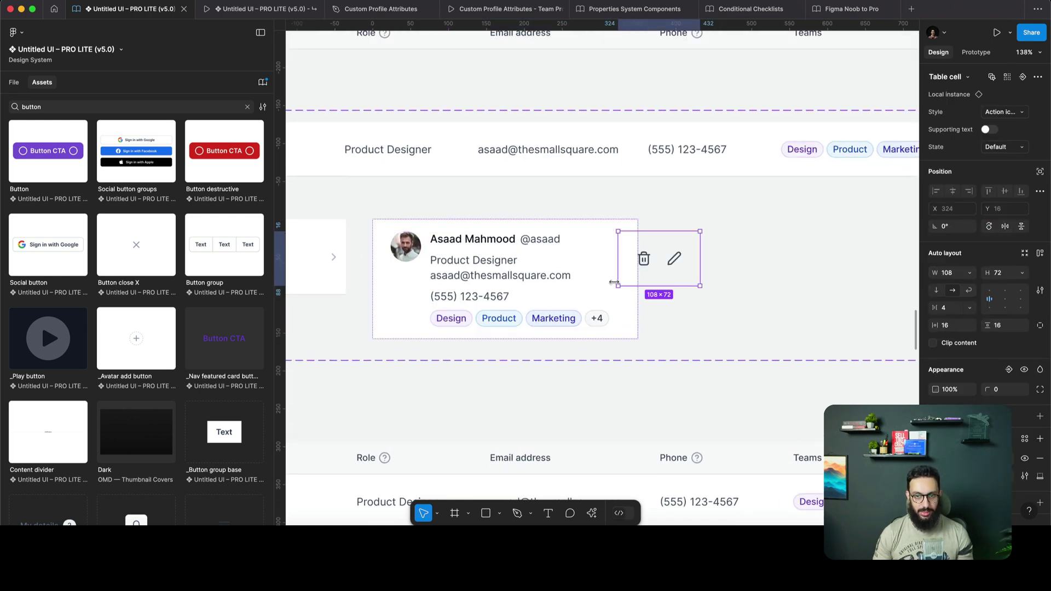
pyautogui.hotkey('shift', 'Return')
pyautogui.click(937, 221)
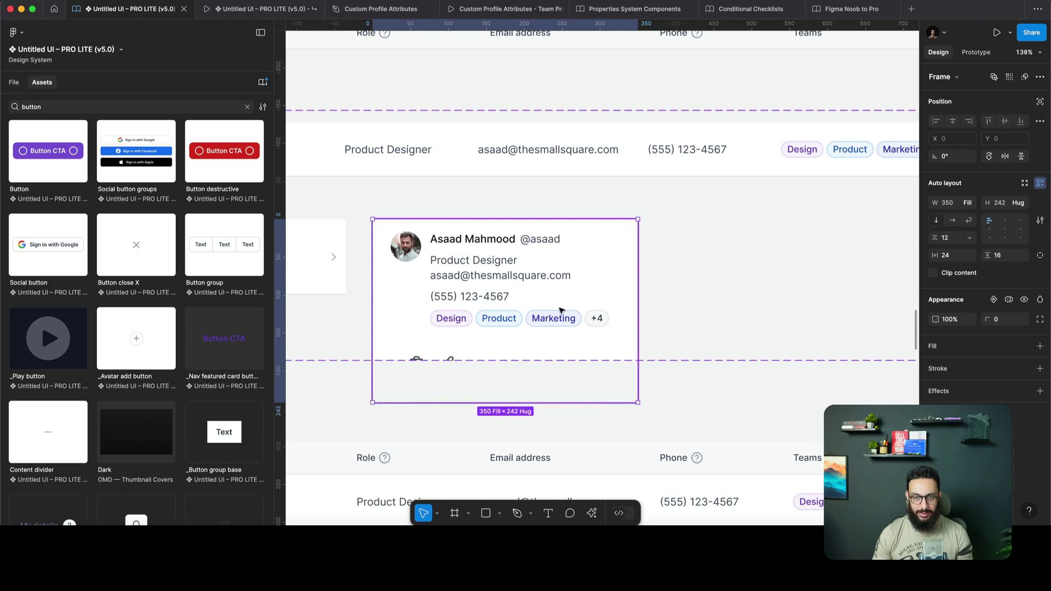
# Extend the Team Member Row component set downward to a height of 437 so it encloses the taller variant
pyautogui.scroll(-5, 554, 296)
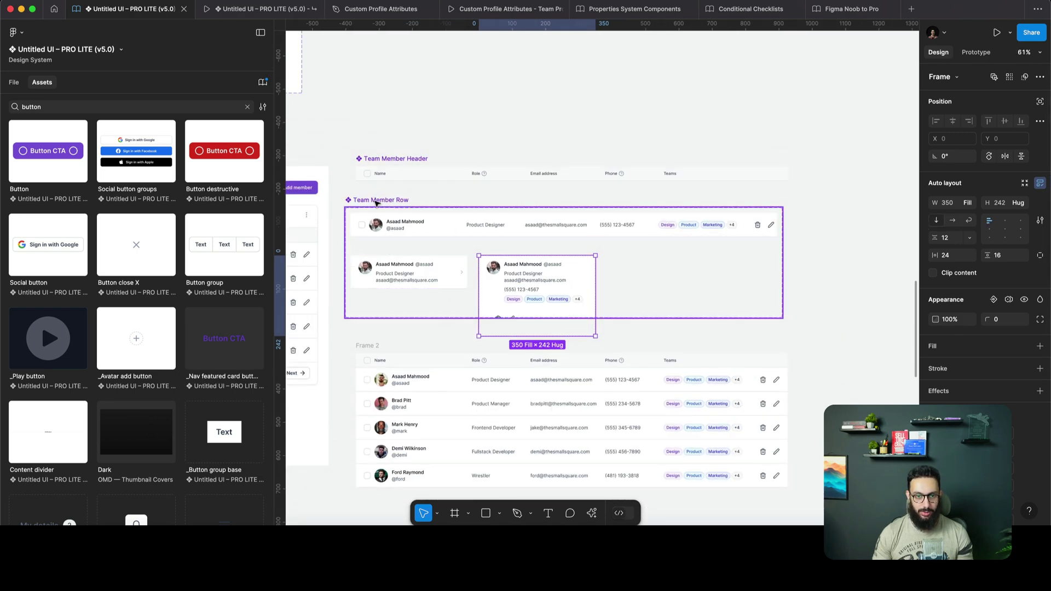
pyautogui.click(459, 316)
pyautogui.click(458, 326)
pyautogui.click(460, 311)
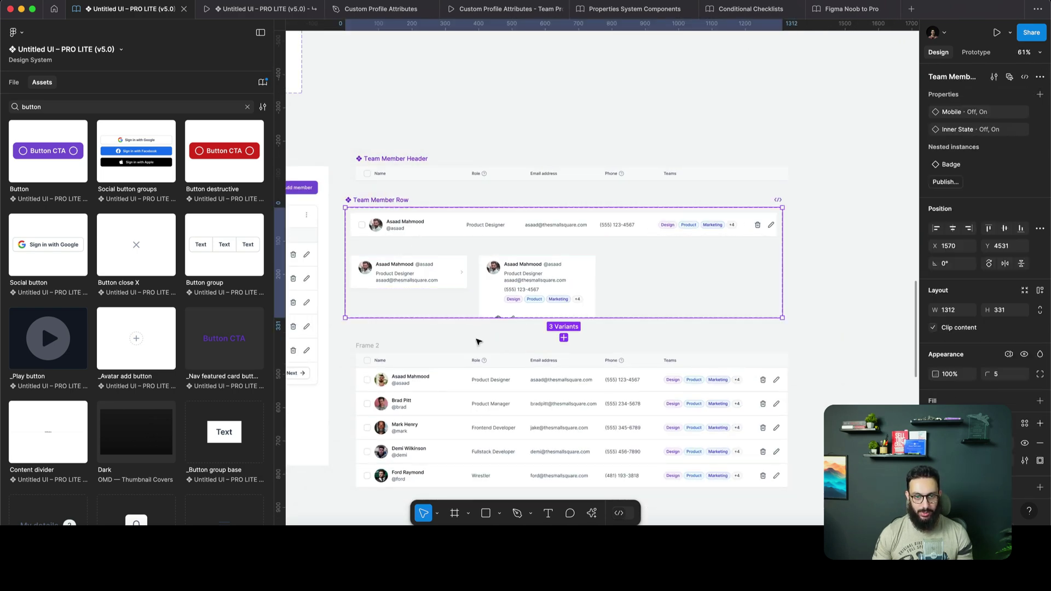
pyautogui.moveTo(464, 318); pyautogui.dragTo(458, 354)
pyautogui.scroll(5, 541, 324)
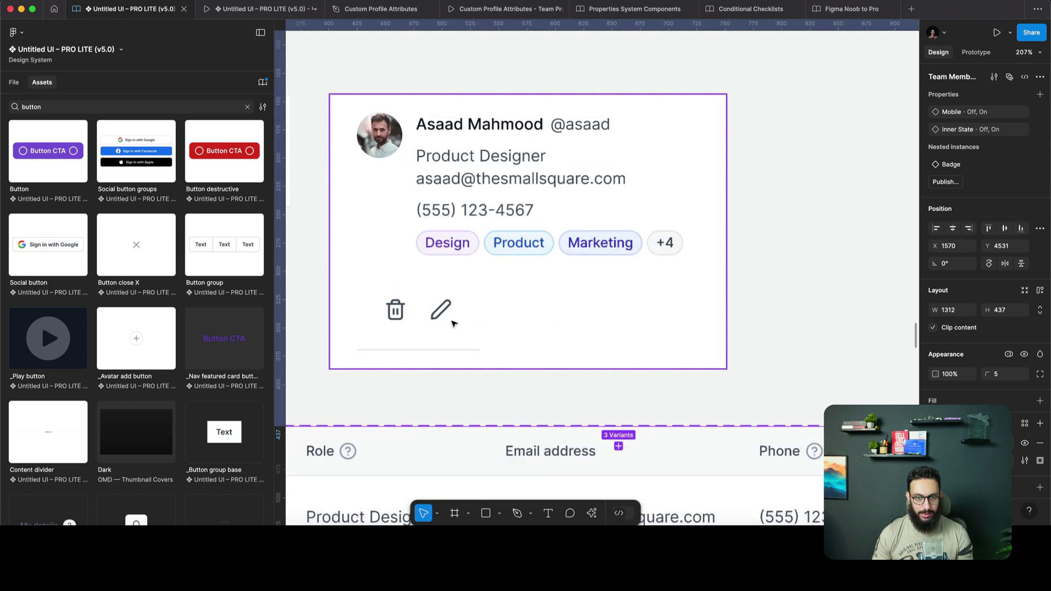
# Set the Icon property of the trash and pencil buttons to Default and turn on their leading icons
pyautogui.doubleClick(451, 323)
pyautogui.click(449, 323)
pyautogui.keyDown('shift'); pyautogui.click(399, 313); pyautogui.keyUp('shift')
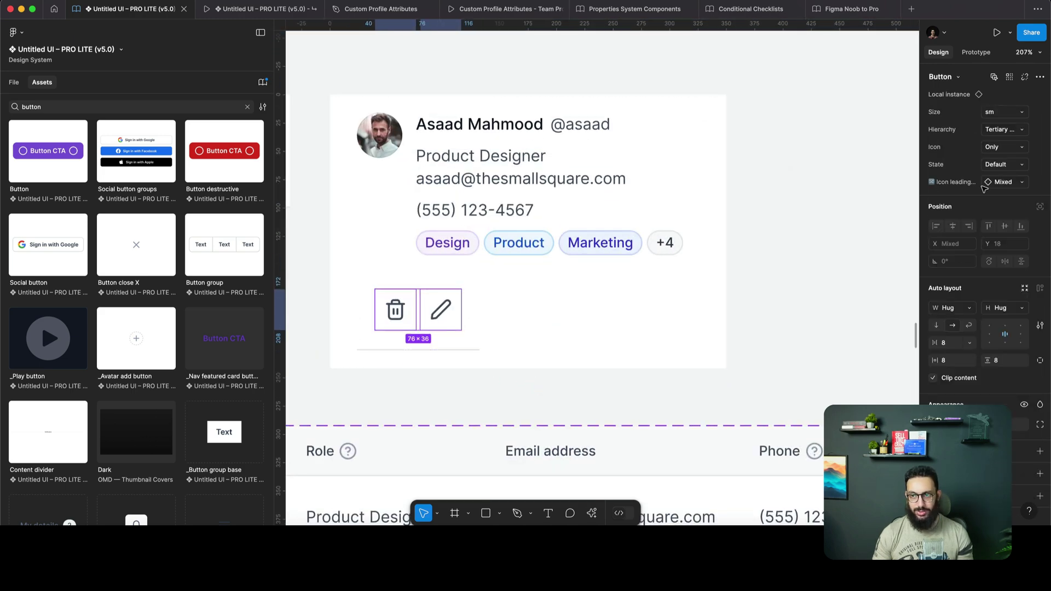
pyautogui.click(1012, 147)
pyautogui.click(1001, 118)
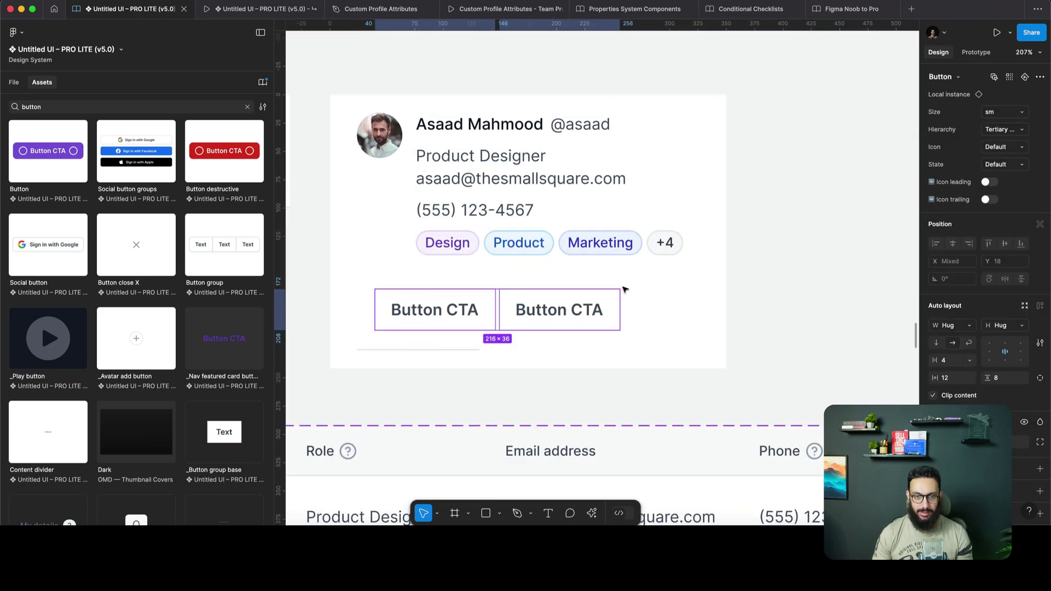
pyautogui.press('super+z')
pyautogui.click(1001, 149)
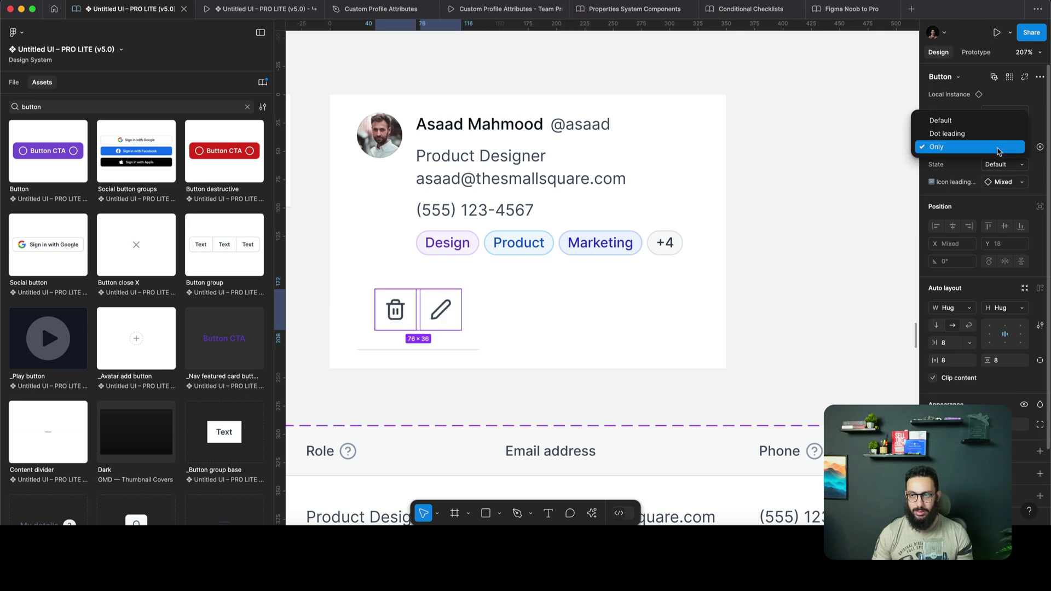
pyautogui.click(994, 120)
pyautogui.click(989, 182)
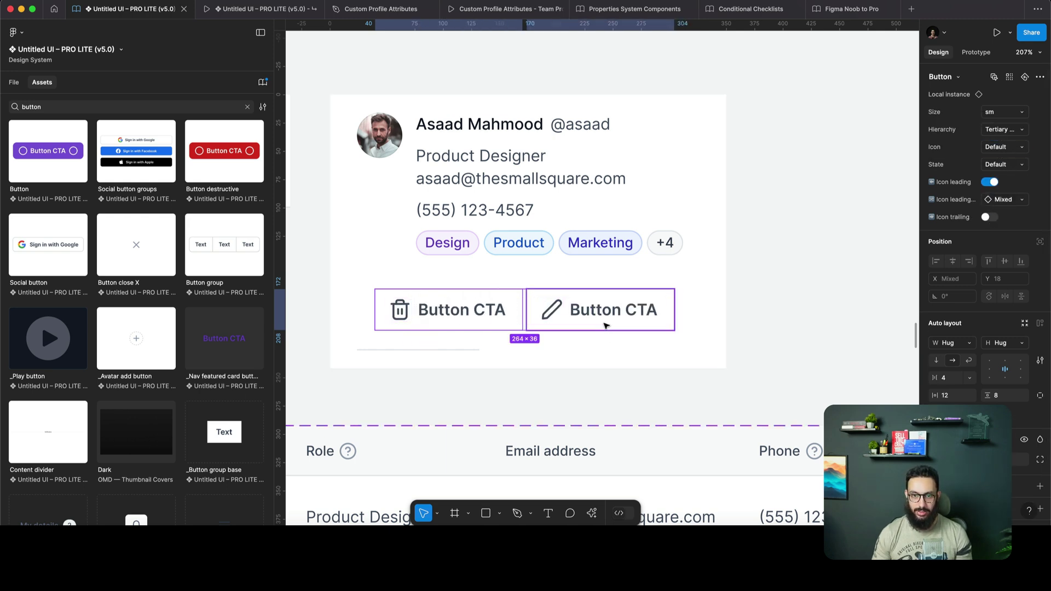
# Label the trash button "Delete" and the pencil button "Edit"
pyautogui.click(600, 325)
pyautogui.doubleClick(438, 310)
pyautogui.write('Delete')
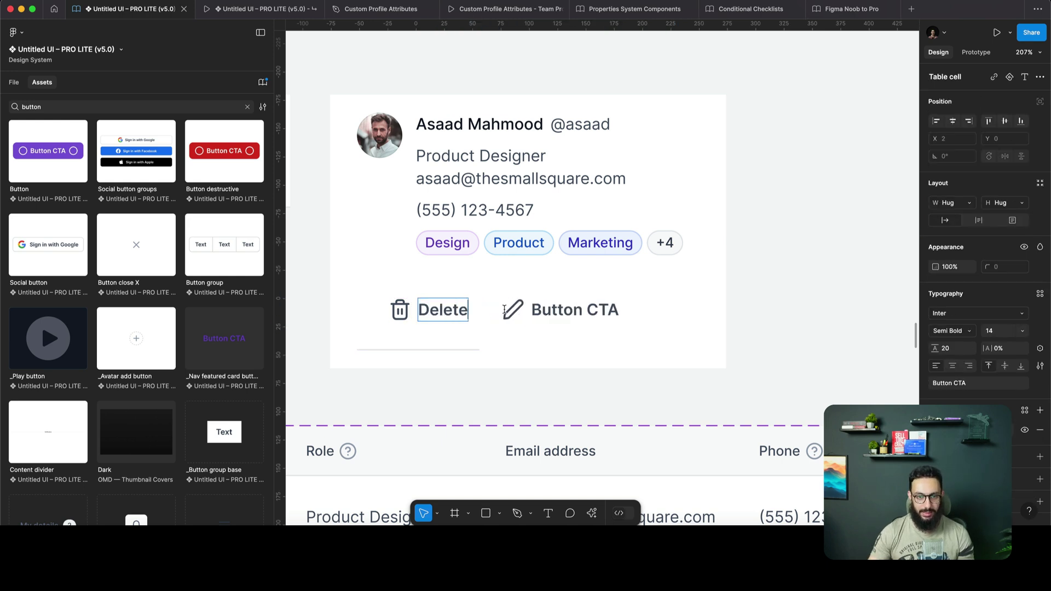
pyautogui.click(599, 309)
pyautogui.doubleClick(598, 307)
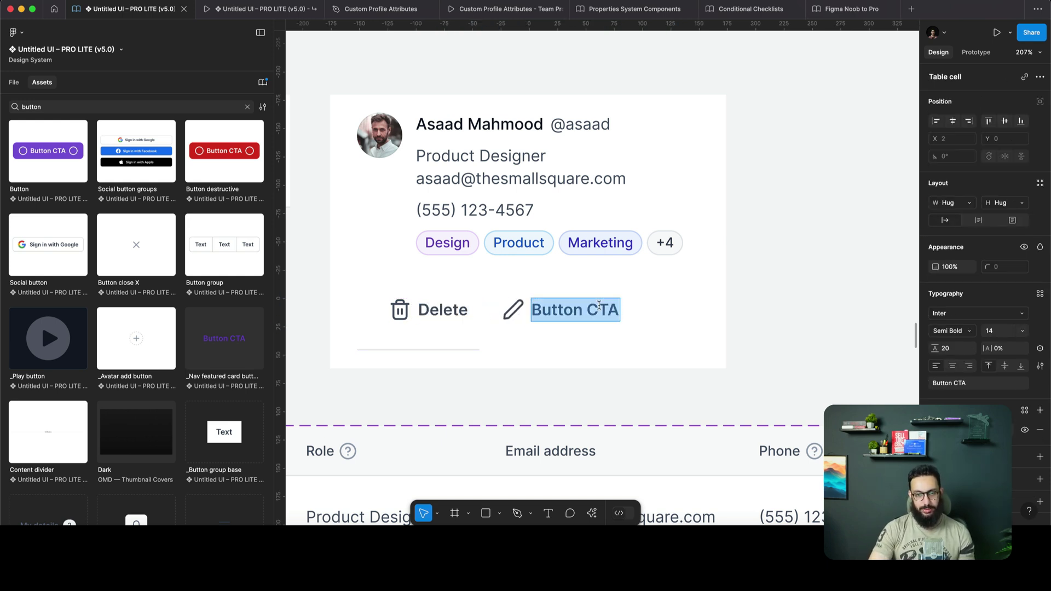
pyautogui.write('Edit')
pyautogui.click(643, 272)
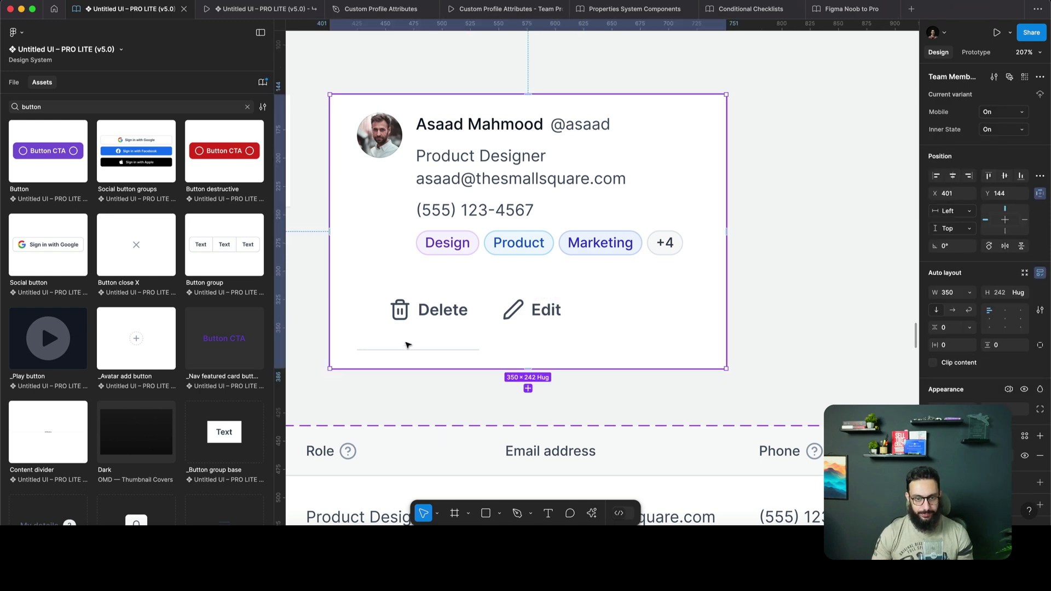
# Set the height of the table cell around the Delete and Edit buttons to Hug contents and move its stroke to Top
pyautogui.doubleClick(407, 345)
pyautogui.click(1022, 272)
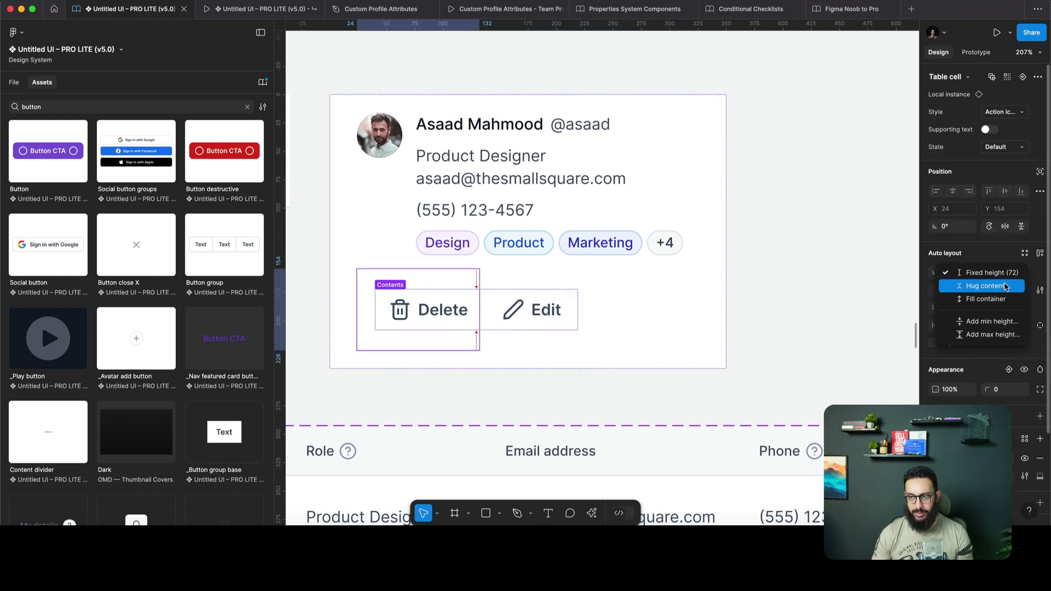
pyautogui.click(1005, 284)
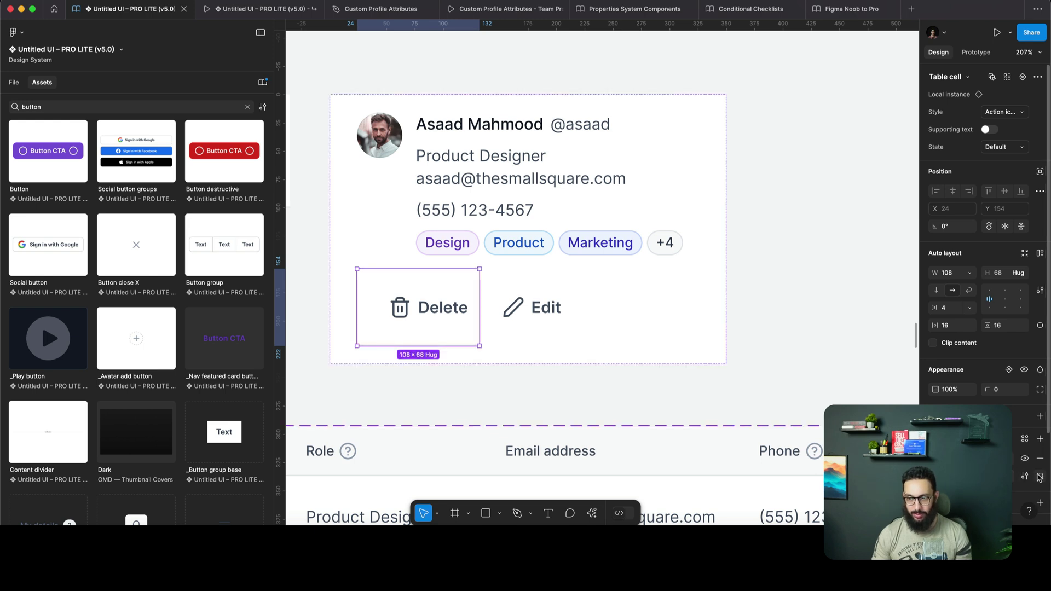
pyautogui.click(1039, 477)
pyautogui.click(1022, 458)
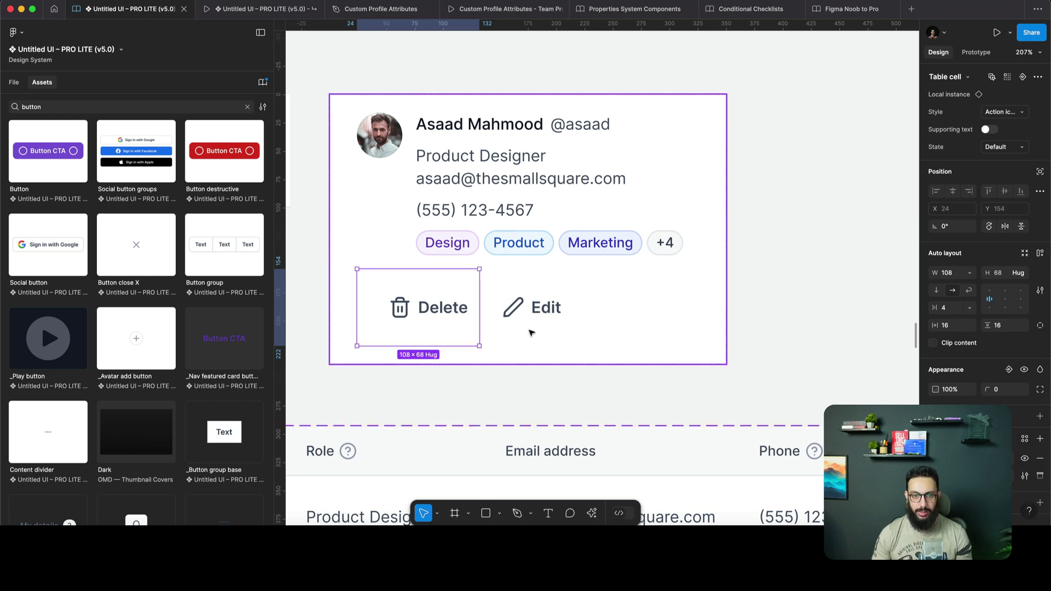
# Make the action table cell fill the card's width and set both the Delete and Edit buttons to Fill container width
pyautogui.keyDown('super'); pyautogui.click(484, 313); pyautogui.keyUp('super')
pyautogui.click(455, 281)
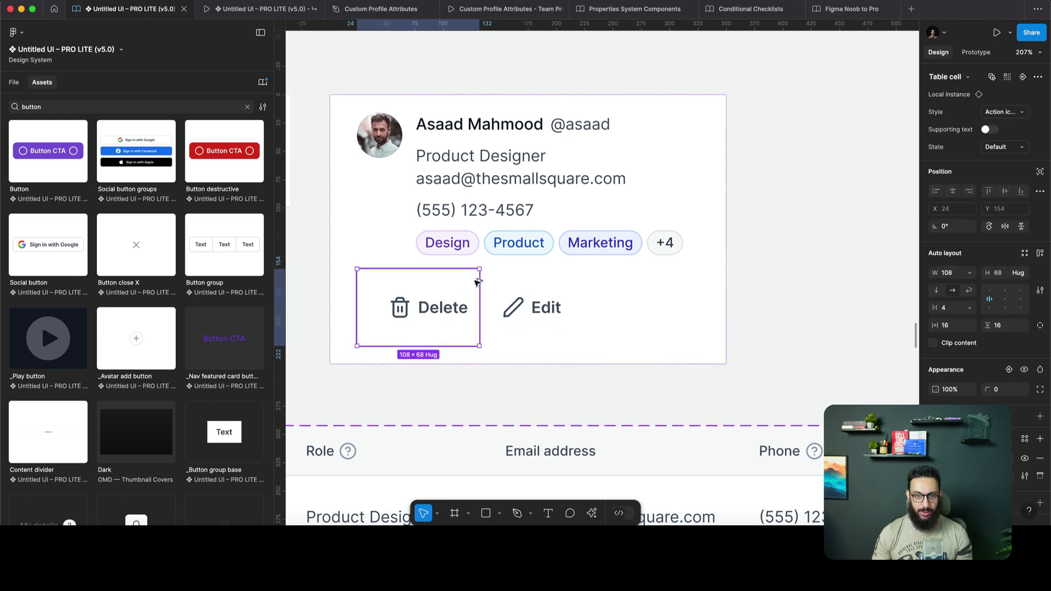
pyautogui.keyDown('alt'); pyautogui.doubleClick(479, 279); pyautogui.keyUp('alt')
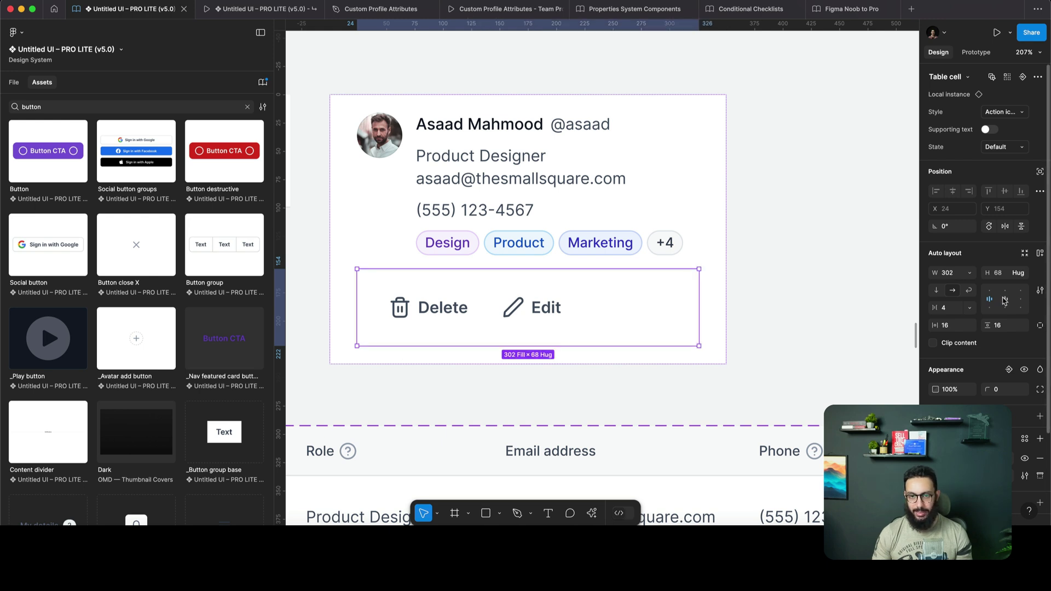
pyautogui.click(546, 307)
pyautogui.keyDown('shift'); pyautogui.click(454, 308); pyautogui.keyUp('shift')
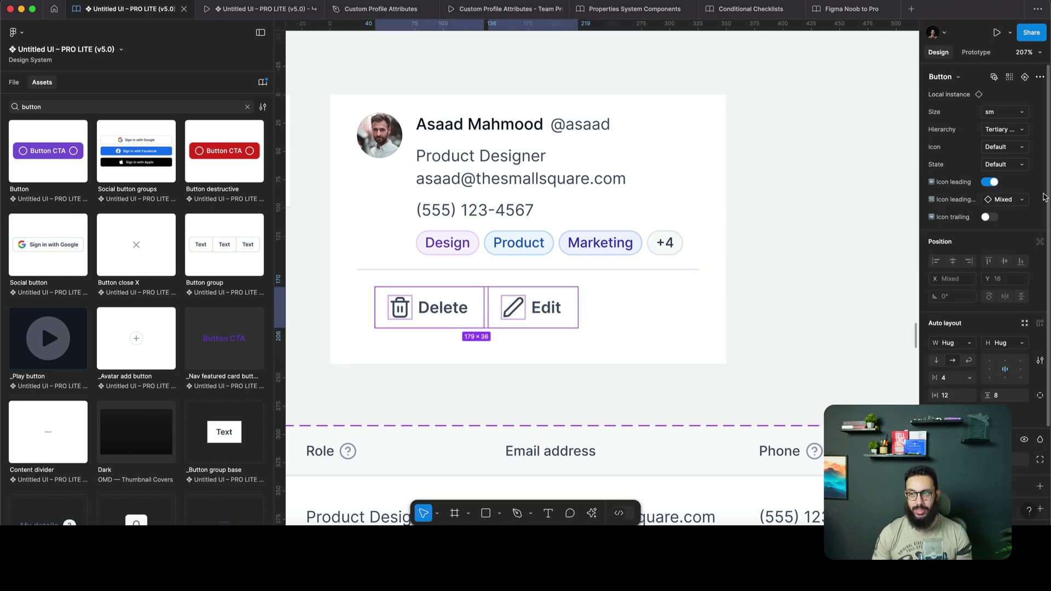
pyautogui.click(969, 343)
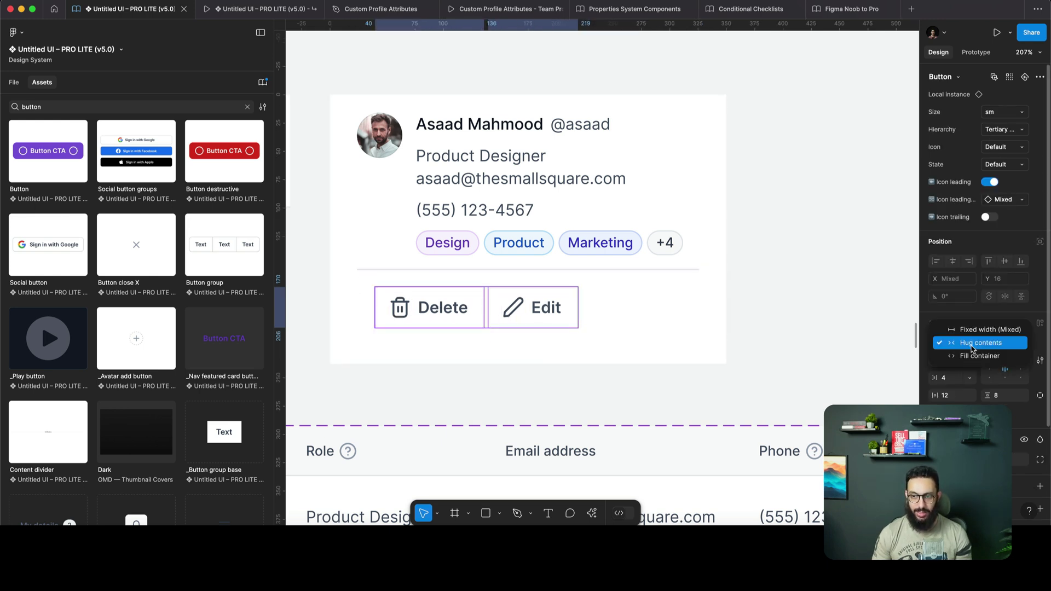
pyautogui.click(971, 356)
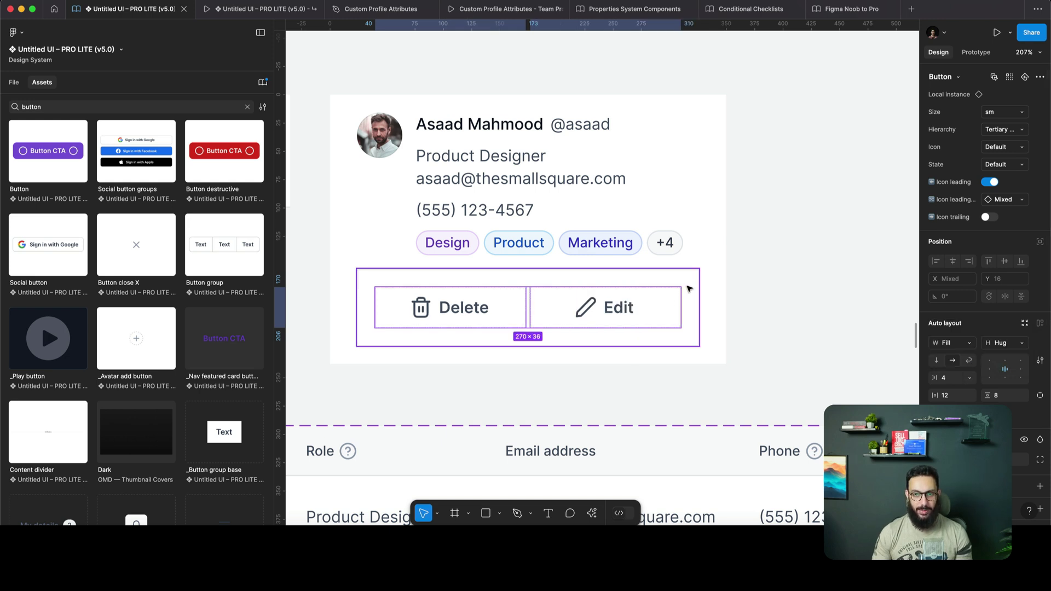
# Change the Hierarchy of the Delete and Edit buttons to Secondary gray
pyautogui.click(1008, 111)
pyautogui.click(1007, 112)
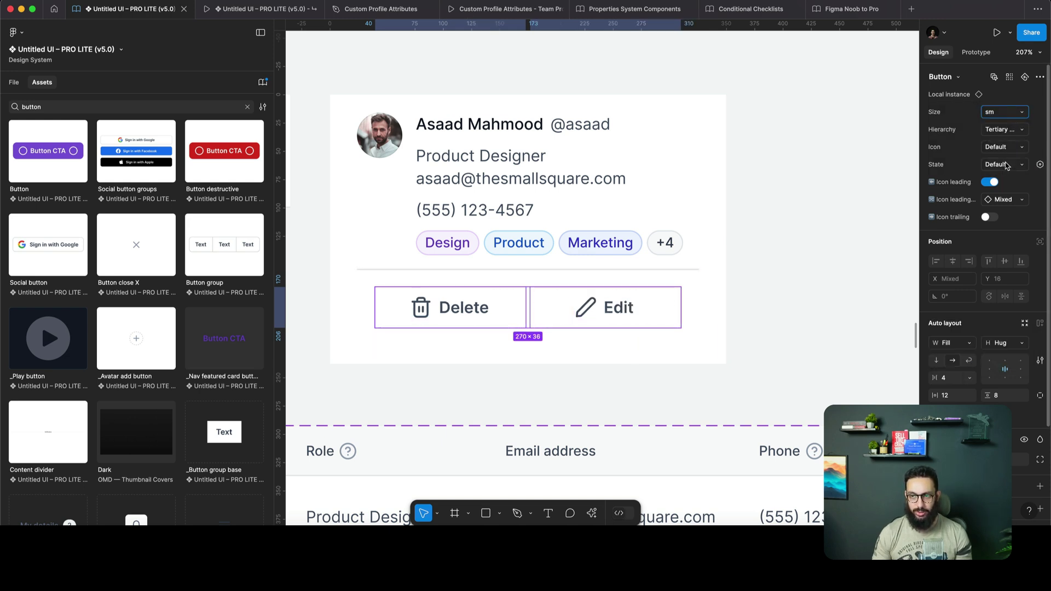
pyautogui.click(1005, 130)
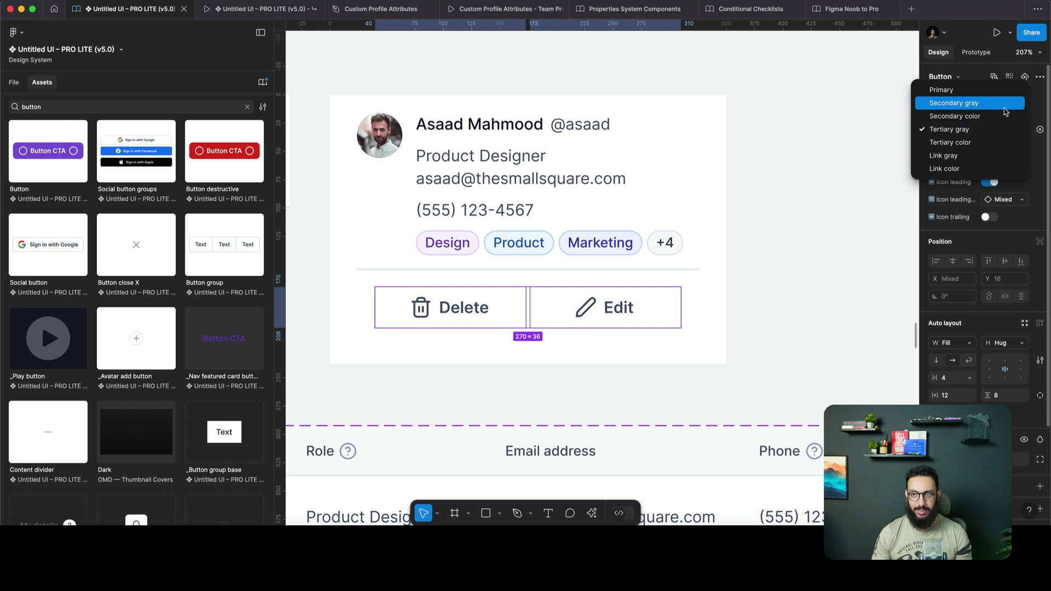
pyautogui.click(1002, 103)
pyautogui.click(864, 188)
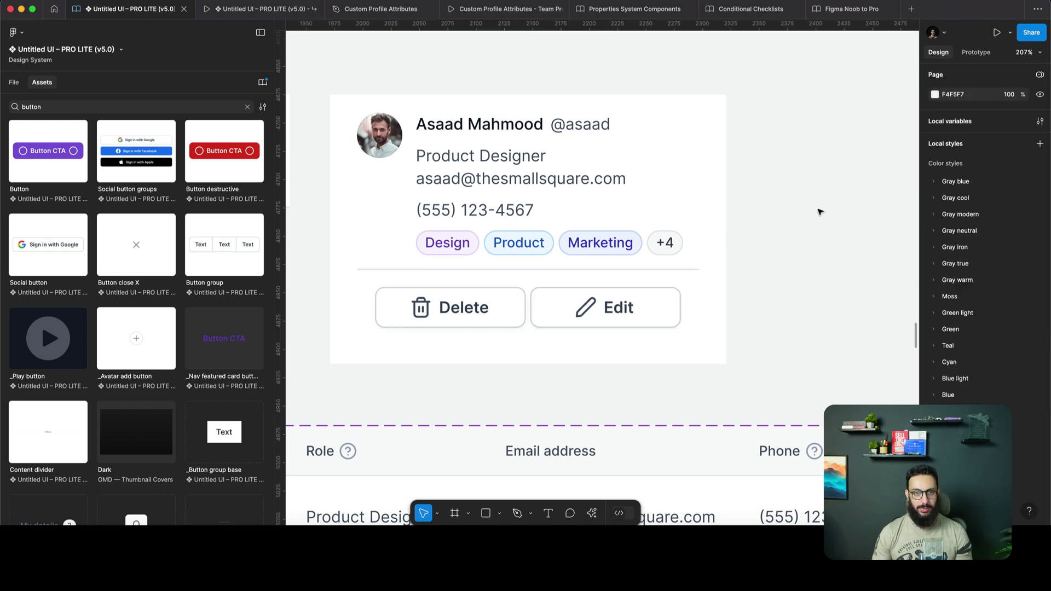
# Set the action table cell's horizontal gap to 24 and its horizontal and vertical padding to 0
pyautogui.click(595, 306)
pyautogui.doubleClick(595, 305)
pyautogui.hotkey('shift', 'Return')
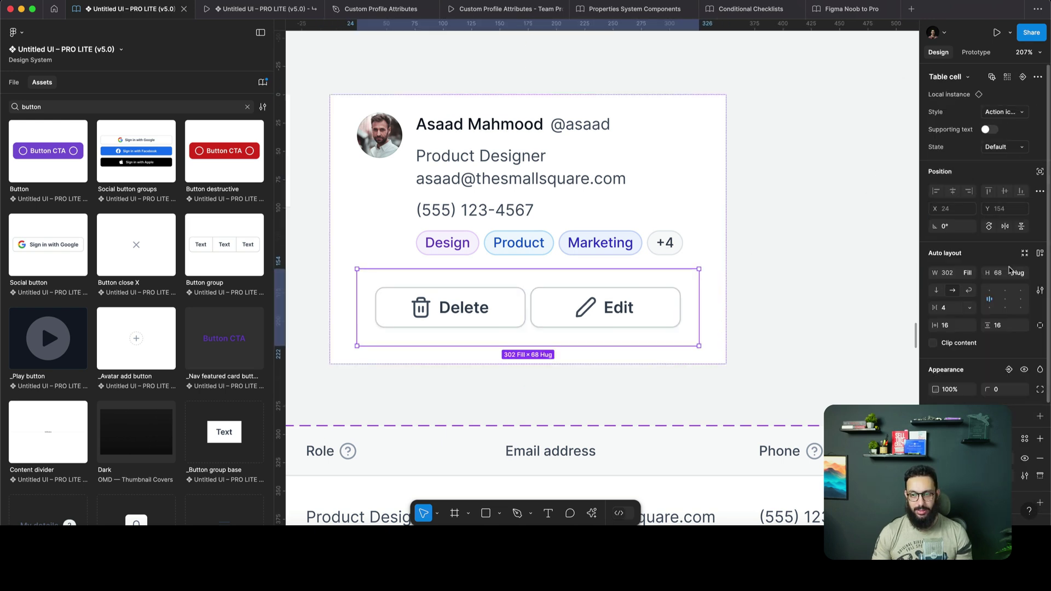
pyautogui.press('Return')
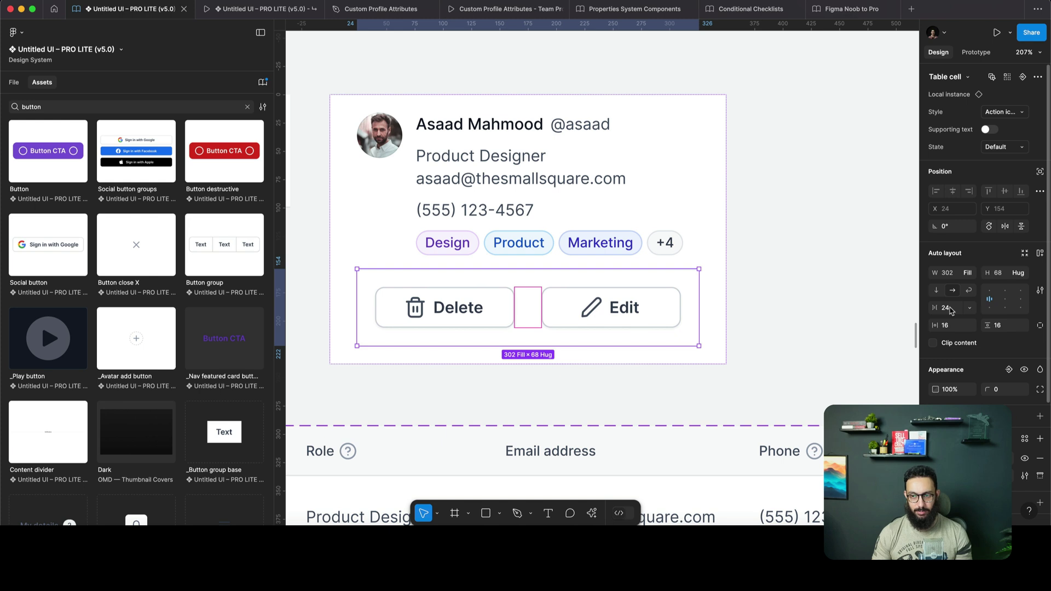
pyautogui.keyDown('super'); pyautogui.click(958, 326); pyautogui.keyUp('super')
pyautogui.write('0')
pyautogui.press('Return')
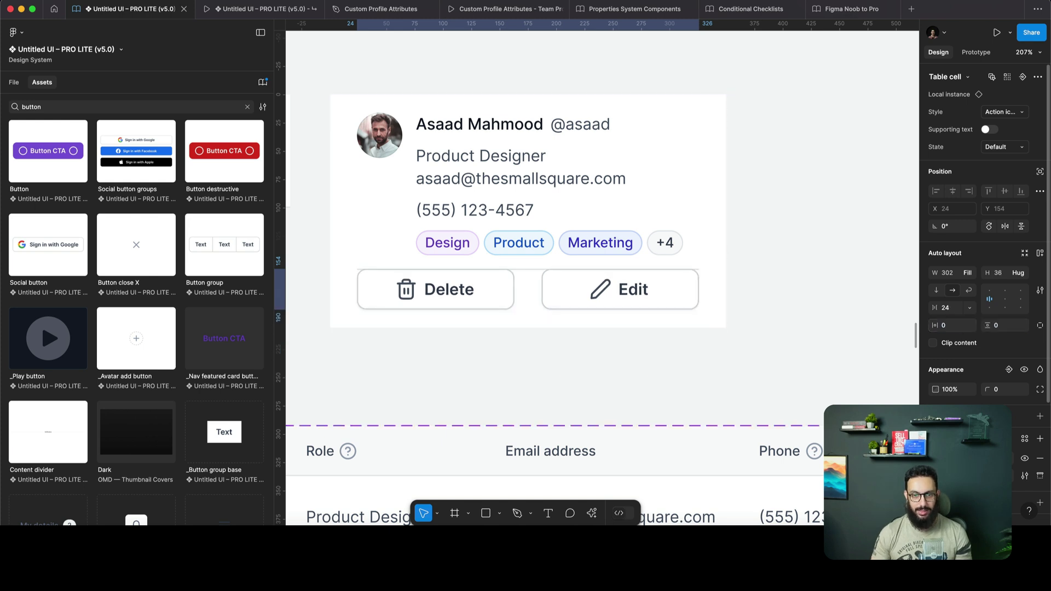
# Set only the top padding of the action table cell to 12, using individual padding values
pyautogui.click(1040, 326)
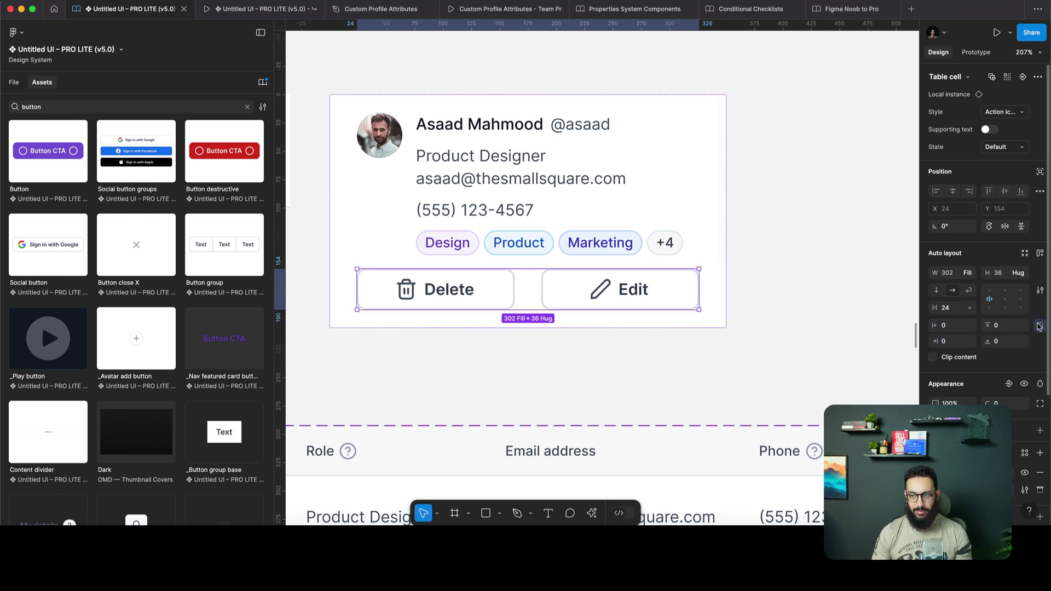
pyautogui.write('16')
pyautogui.press('Return')
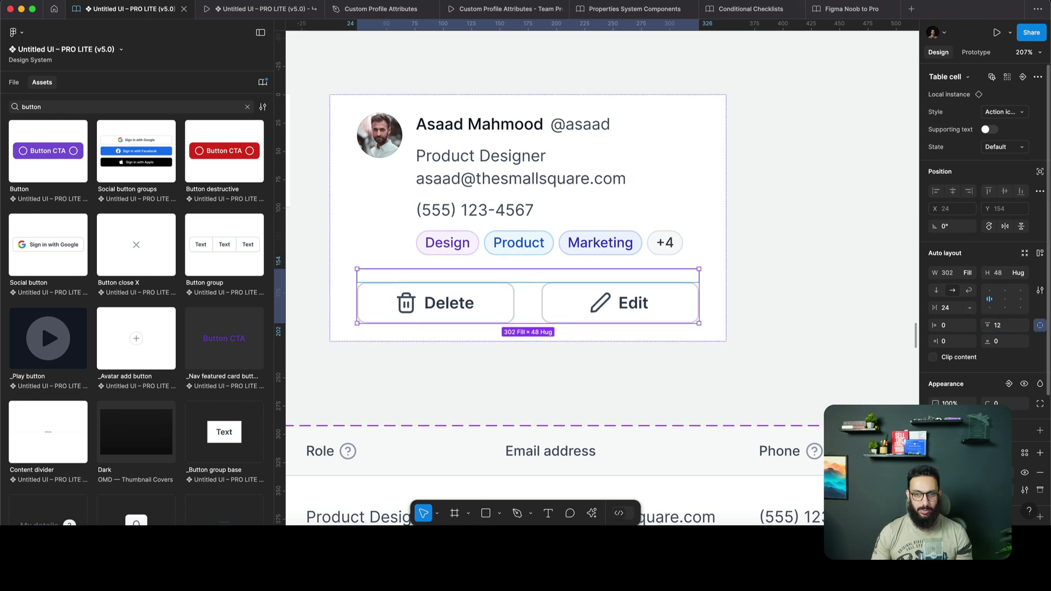
pyautogui.click(676, 333)
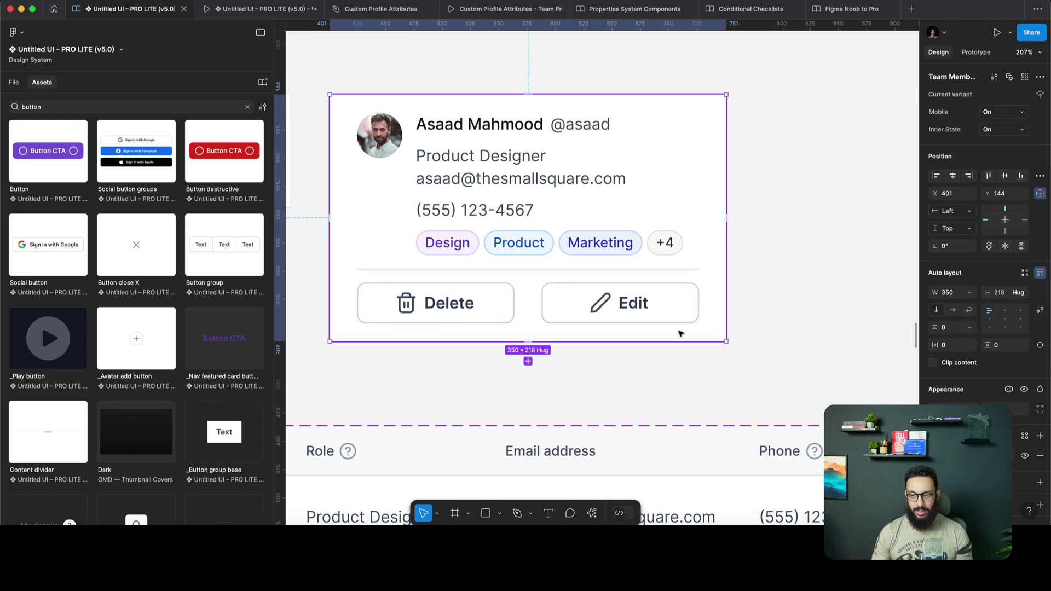
pyautogui.hotkey('ctrl', 'Tab')
pyautogui.hotkey('ctrl', 'shift', 'Tab')
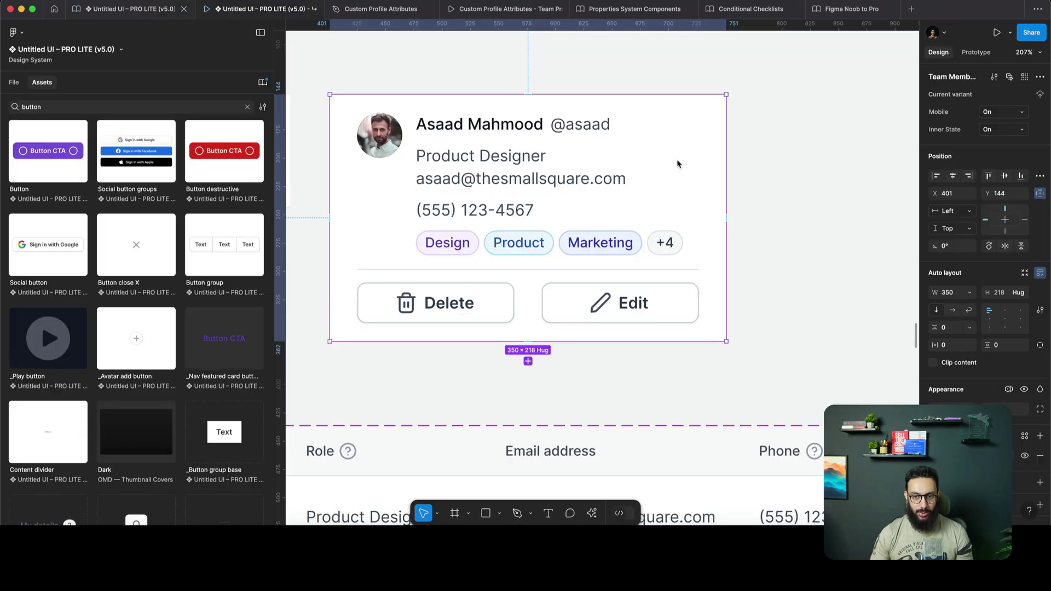
pyautogui.scroll(-3, 642, 202)
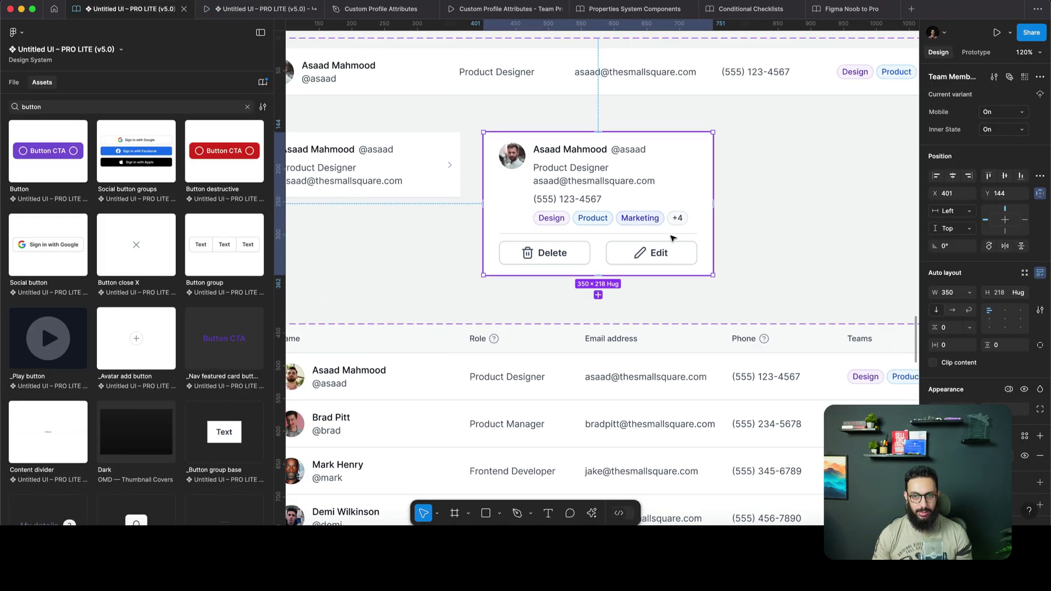
pyautogui.scroll(3, 675, 235)
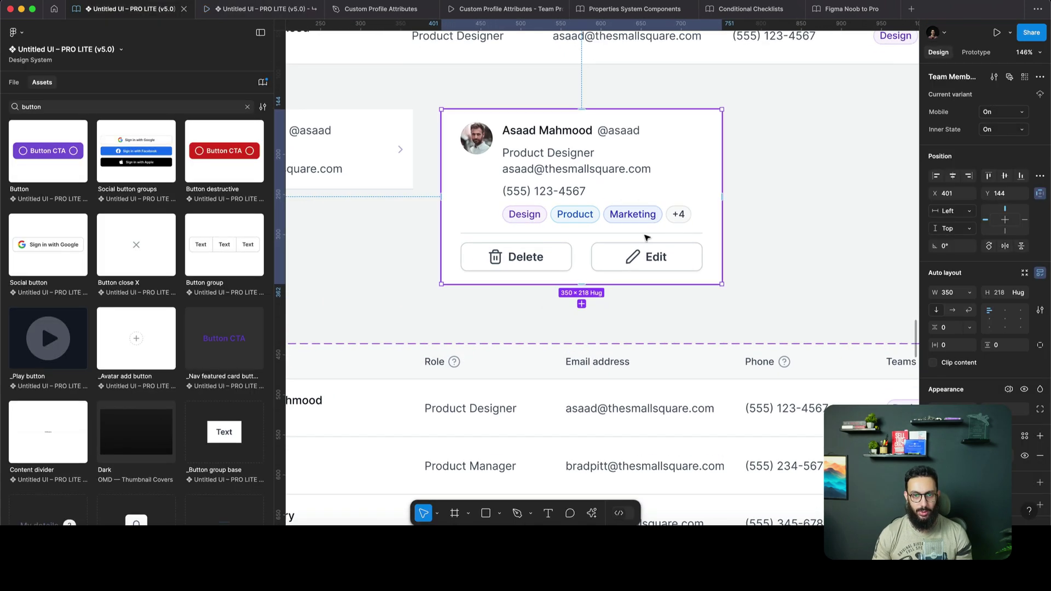
# Set the vertical gap of the Inner State card's inner frame to 16
pyautogui.doubleClick(577, 255)
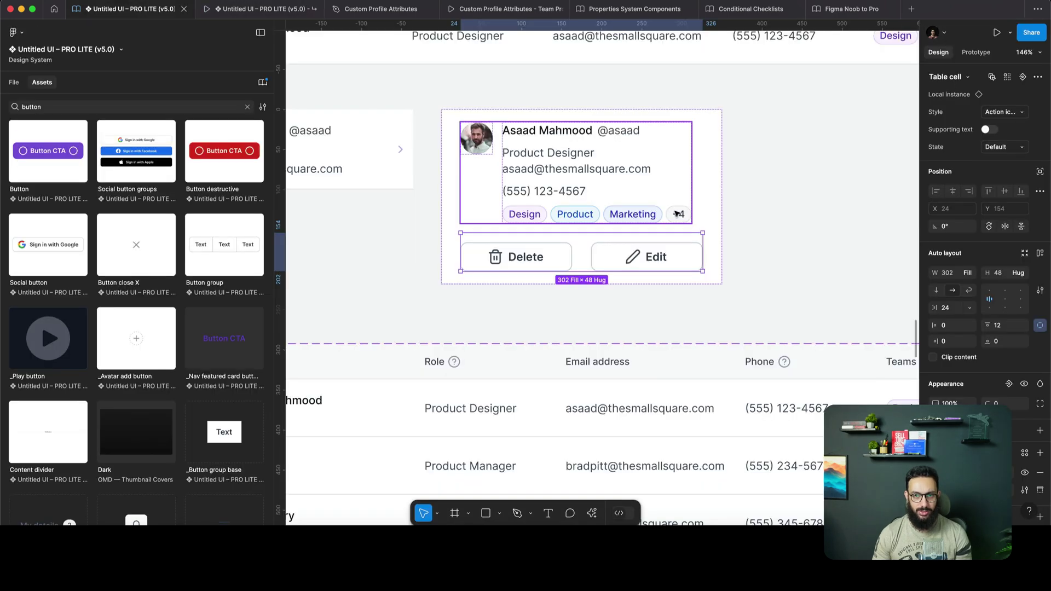
pyautogui.press('Escape')
pyautogui.hotkey('shift', '0')
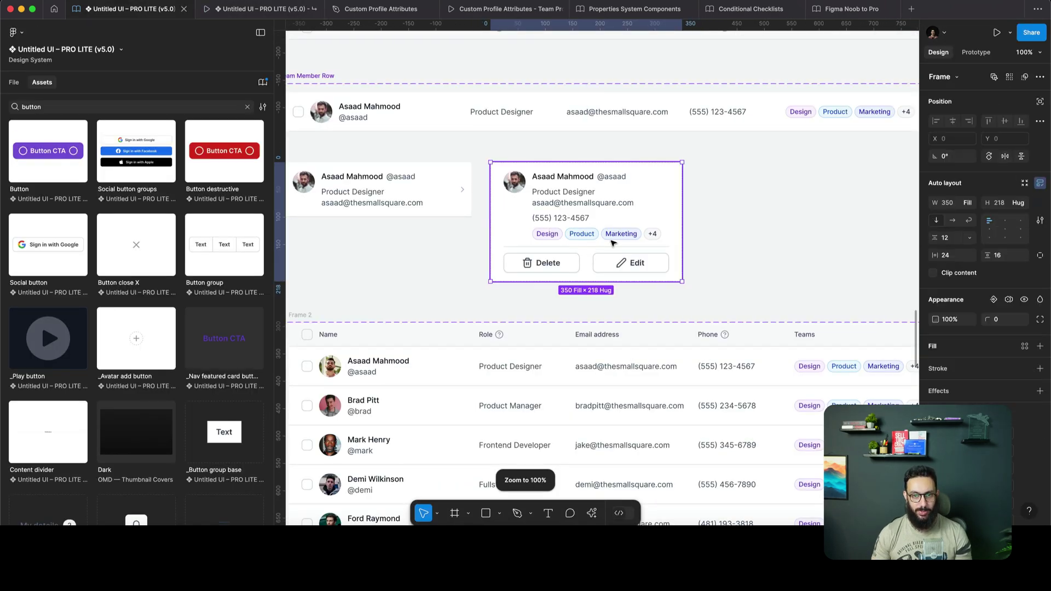
pyautogui.doubleClick(612, 242)
pyautogui.press('Escape')
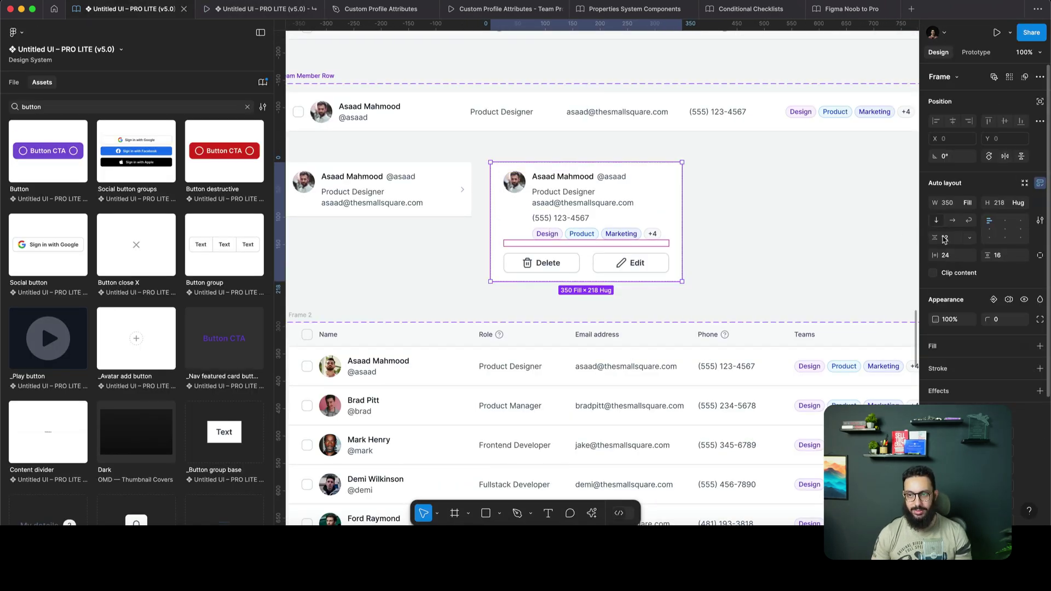
# Set the top padding of the action table cell to 16
pyautogui.click(601, 262)
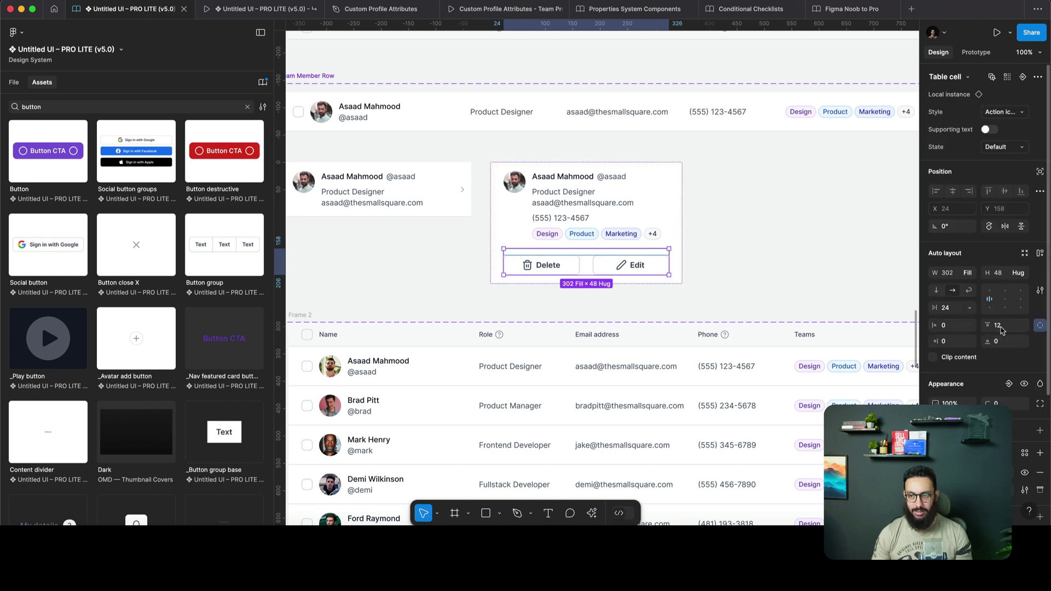
pyautogui.press('Return')
pyautogui.press('Escape')
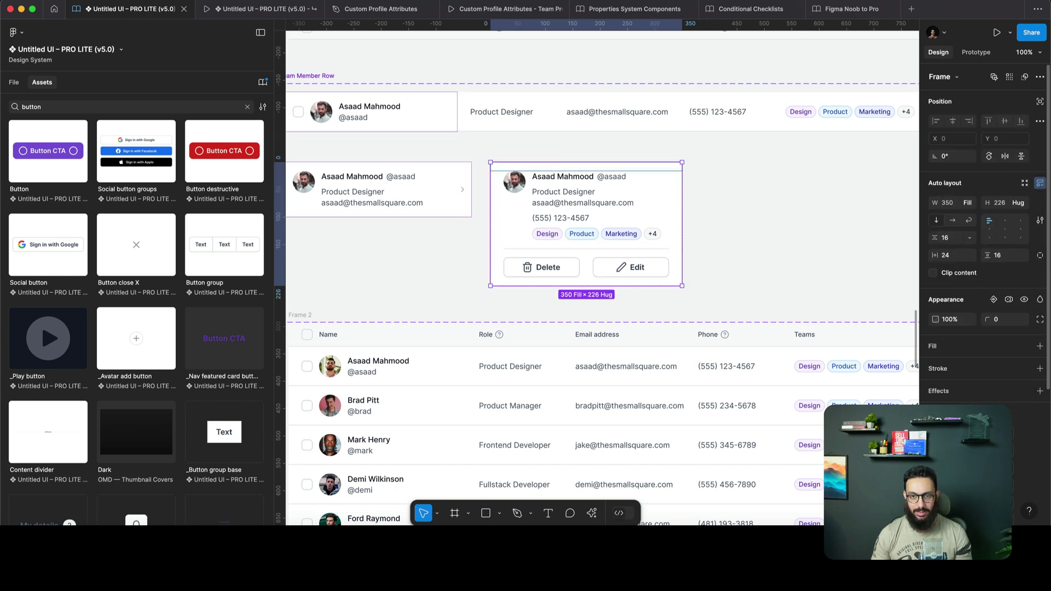
pyautogui.press('Escape')
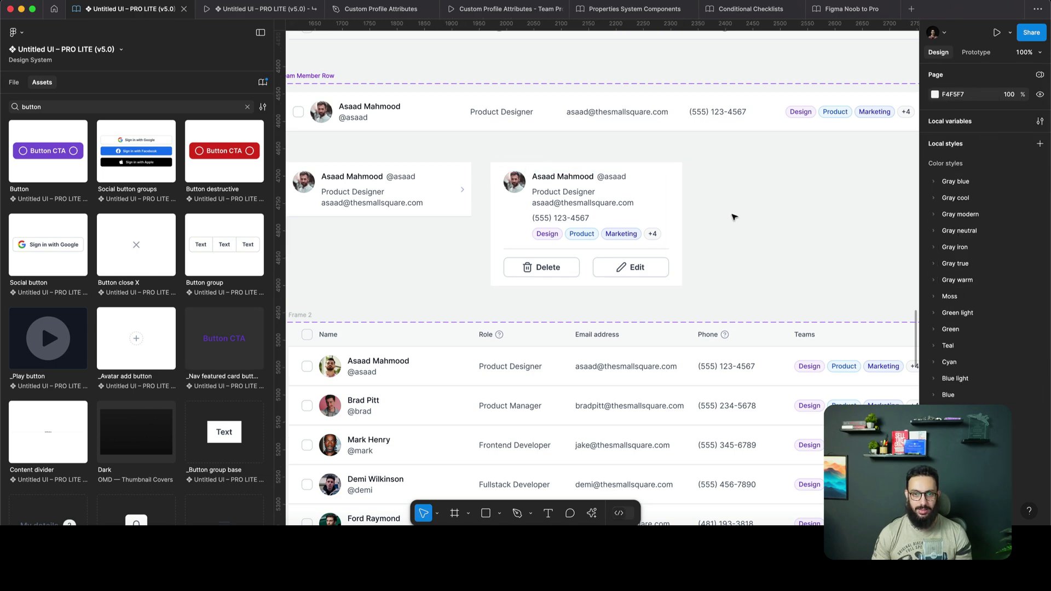
# Set the gap between the Delete and Edit buttons in the action table cell to 16
pyautogui.hscroll(-2, 734, 216)
pyautogui.doubleClick(655, 262)
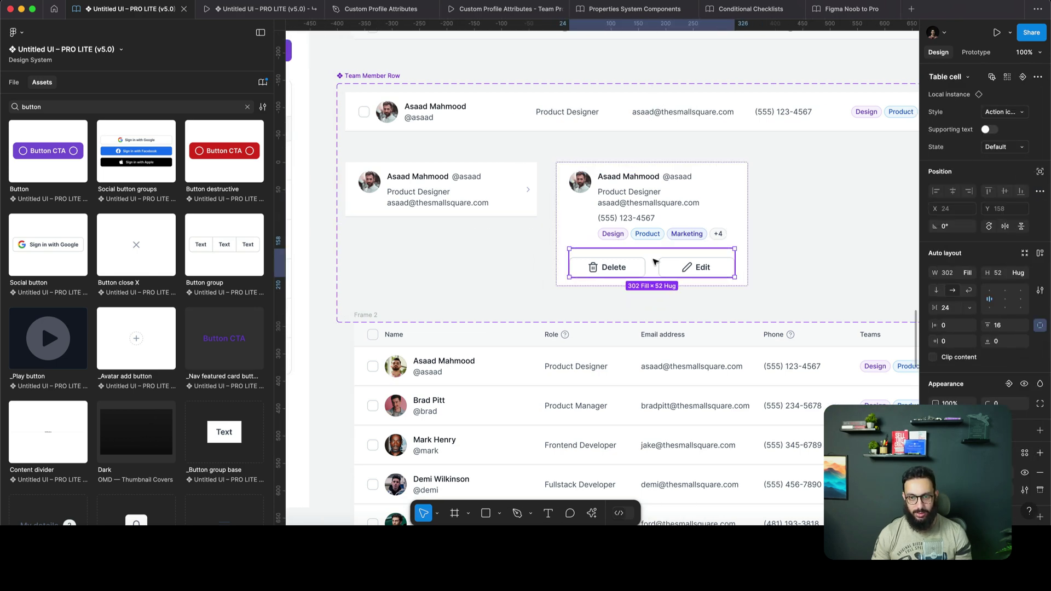
pyautogui.doubleClick(691, 268)
pyautogui.hotkey('shift', 'Return')
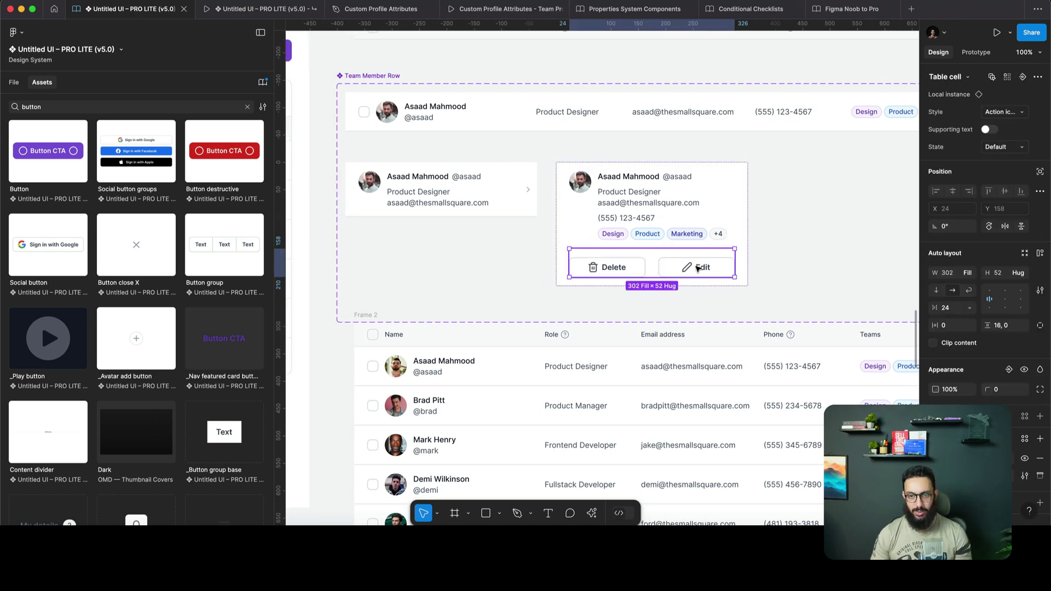
pyautogui.press('Return')
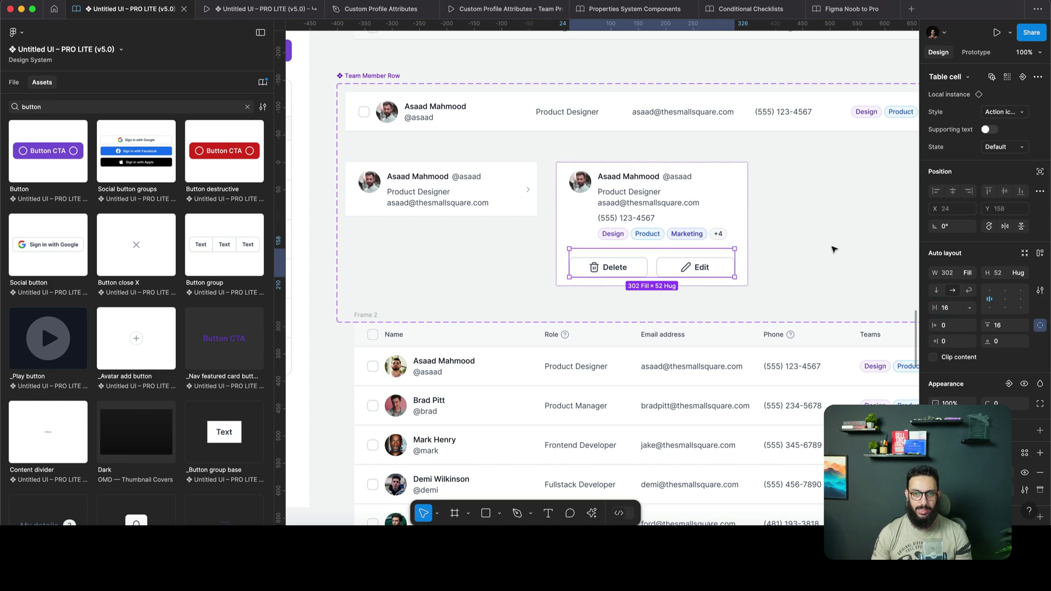
pyautogui.click(832, 248)
# Set the right padding of the compact mobile variant's inner frame to 16
pyautogui.click(530, 190)
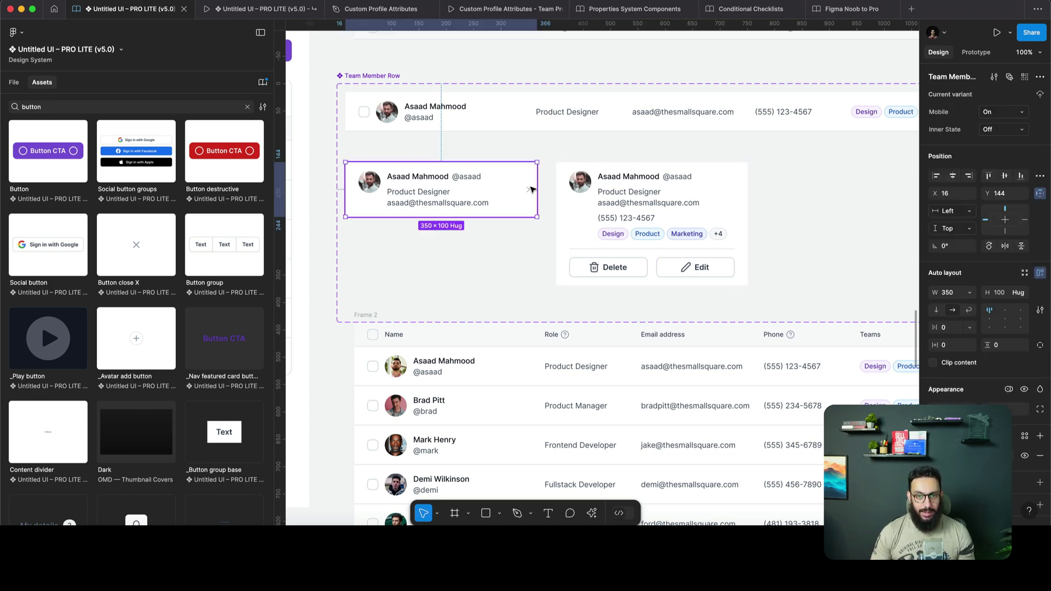
pyautogui.doubleClick(530, 190)
pyautogui.hotkey('shift', '2')
pyautogui.click(555, 196)
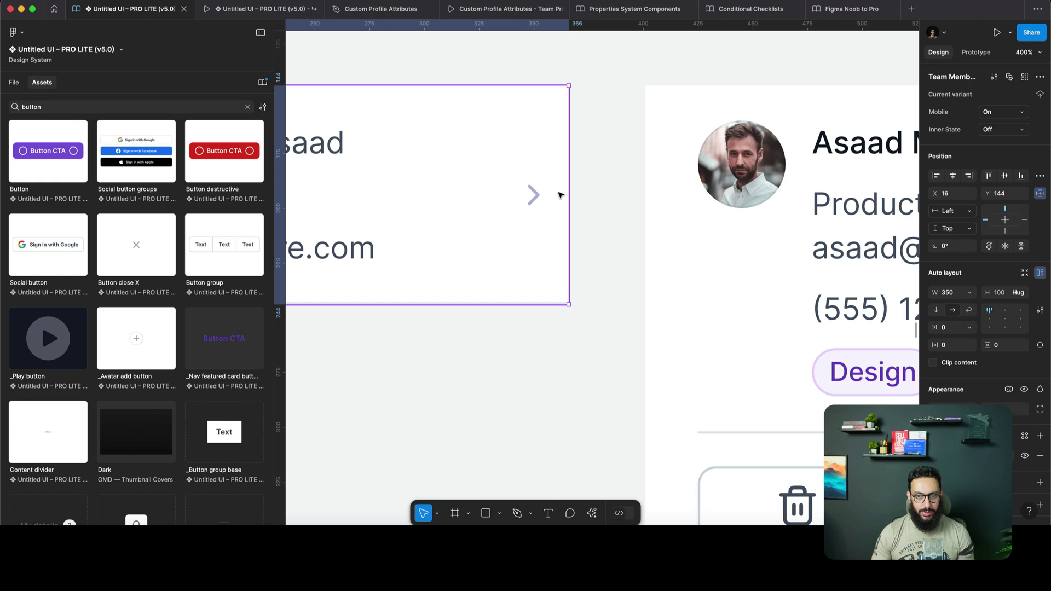
pyautogui.scroll(-3, 553, 196)
pyautogui.doubleClick(507, 195)
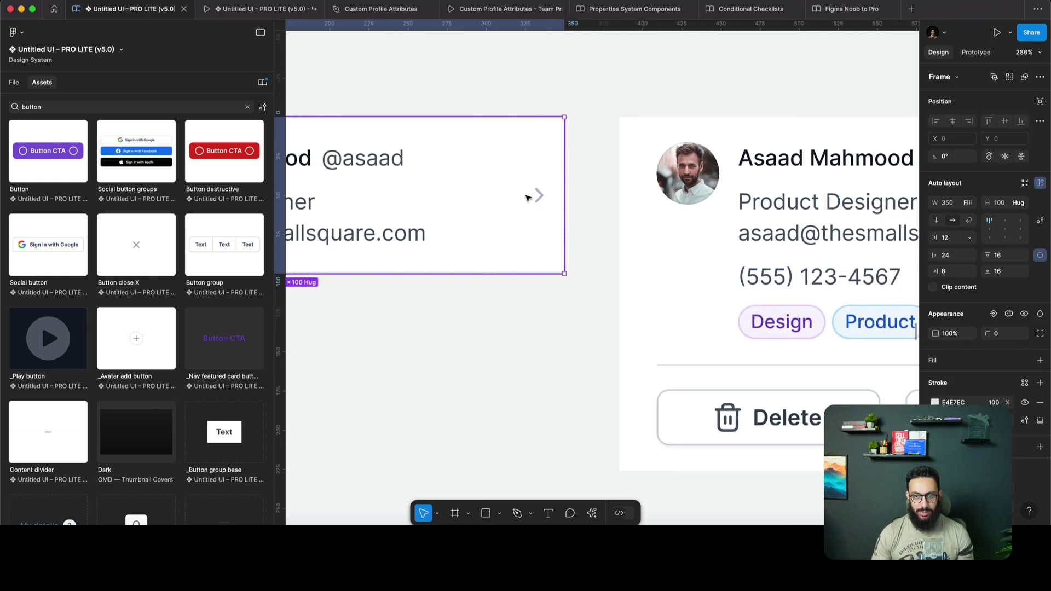
pyautogui.click(1003, 258)
pyautogui.press('Tab')
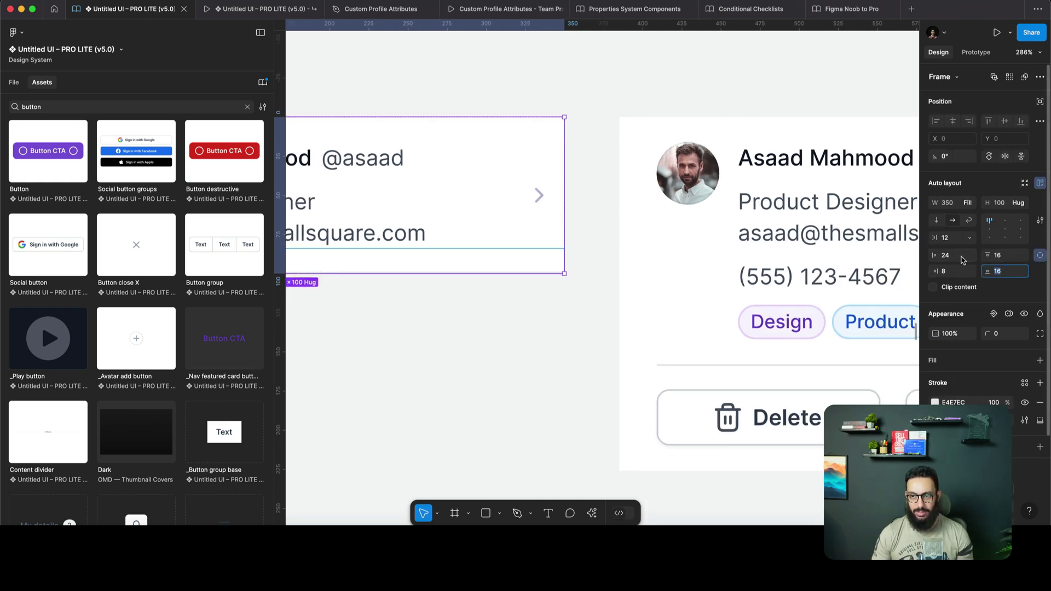
pyautogui.press('Escape')
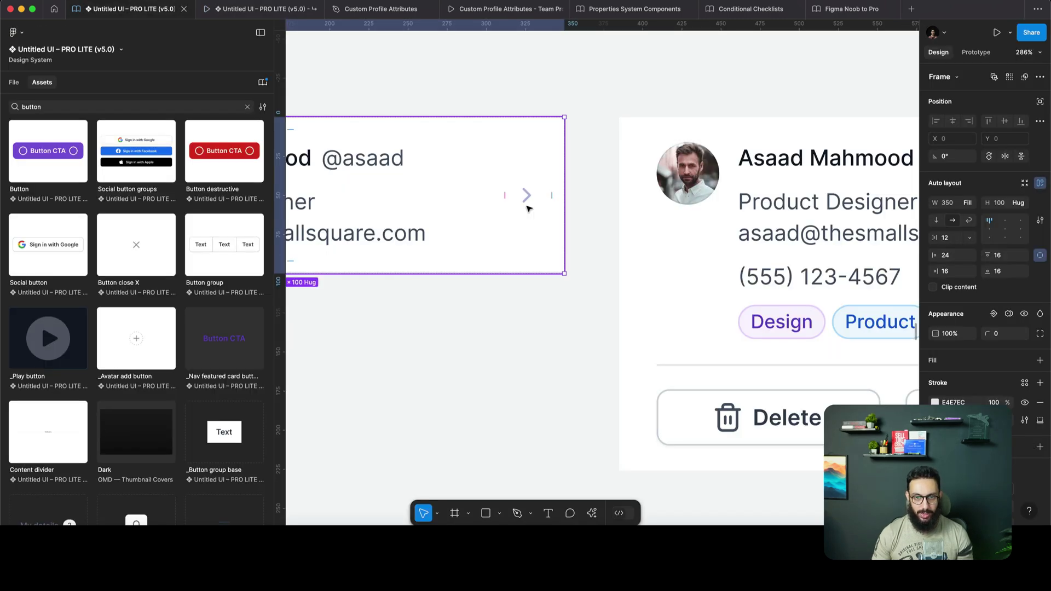
# Scale the right chevron icon in the compact mobile variant to 20 px wide
pyautogui.click(527, 207)
pyautogui.click(527, 202)
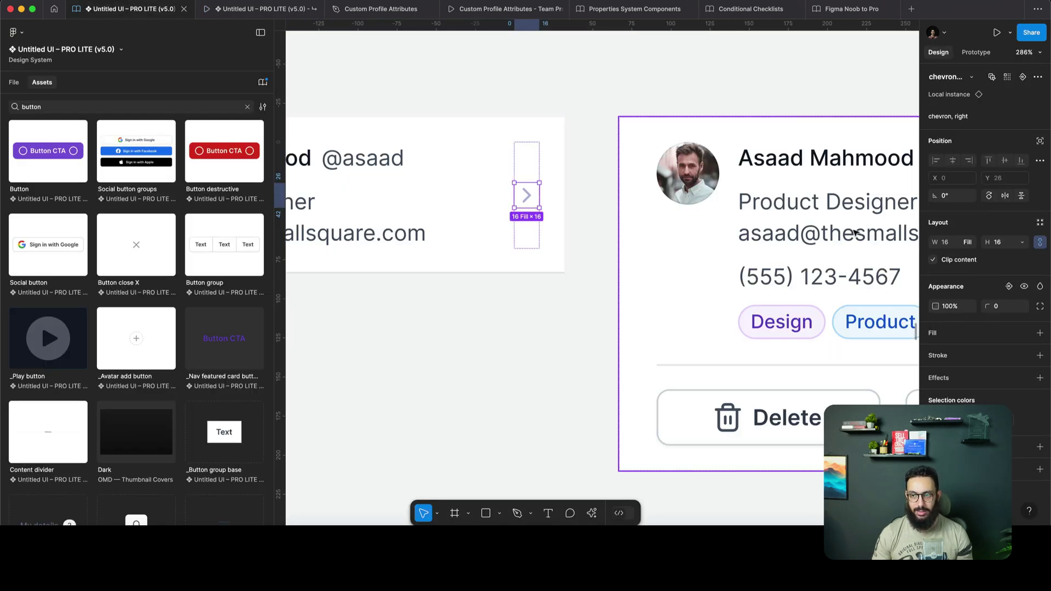
pyautogui.press('k')
pyautogui.hotkey('shift', 'Tab')
pyautogui.hotkey('shift', 'Tab')
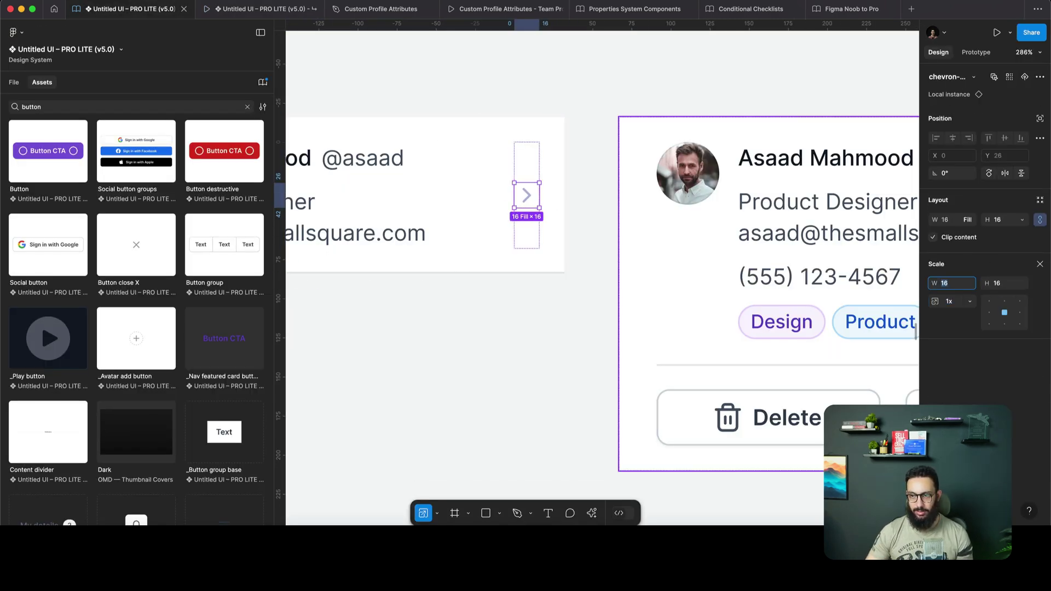
pyautogui.press('Return')
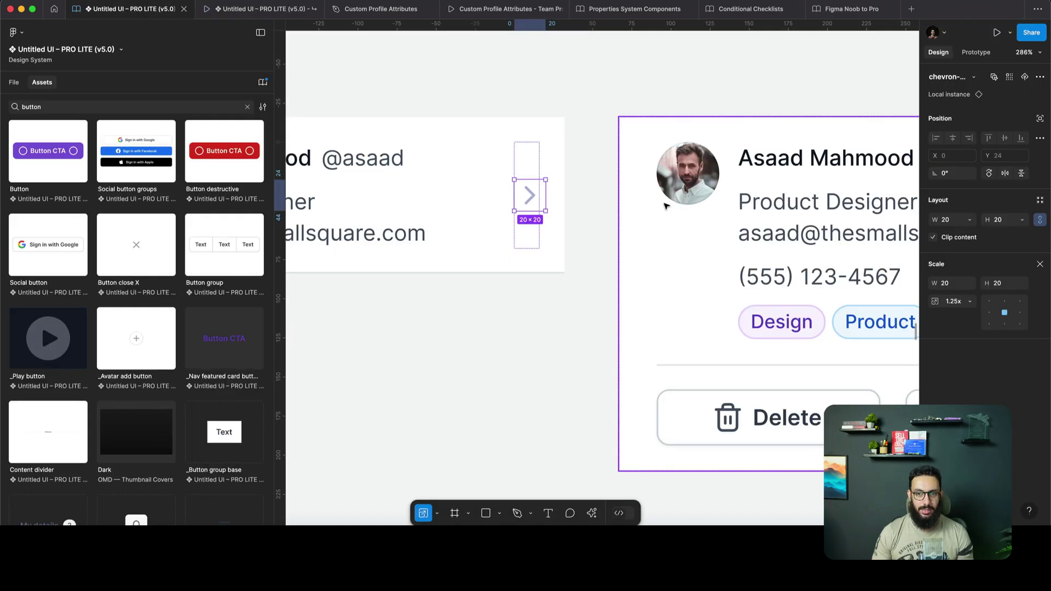
# Duplicate the mobile Team Members frame beside the original
pyautogui.scroll(-10, 657, 201)
pyautogui.scroll(-10, 658, 204)
pyautogui.hscroll(-10, 651, 211)
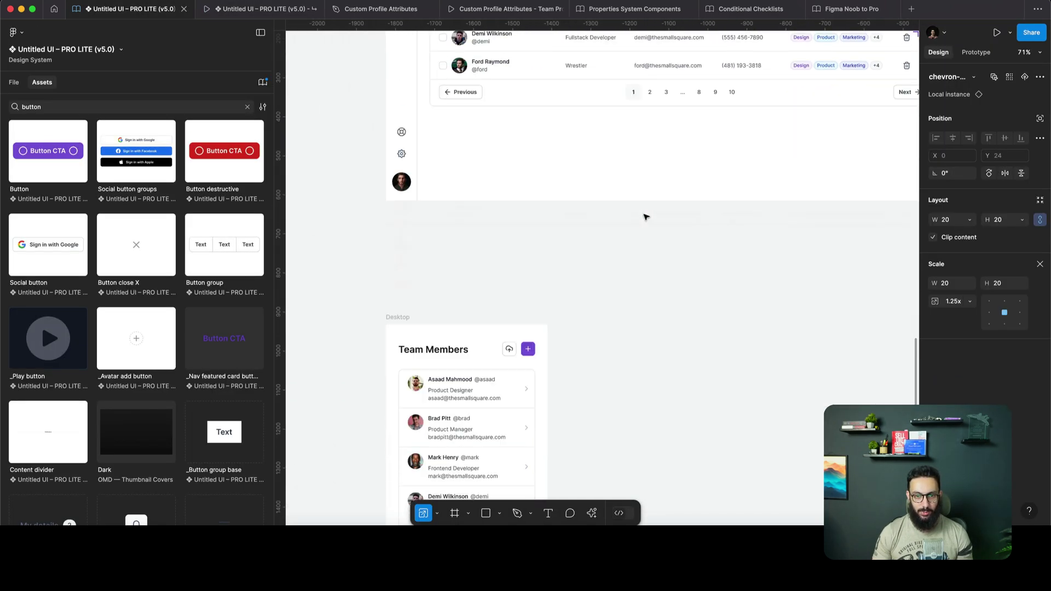
pyautogui.click(413, 122)
pyautogui.press('super+d')
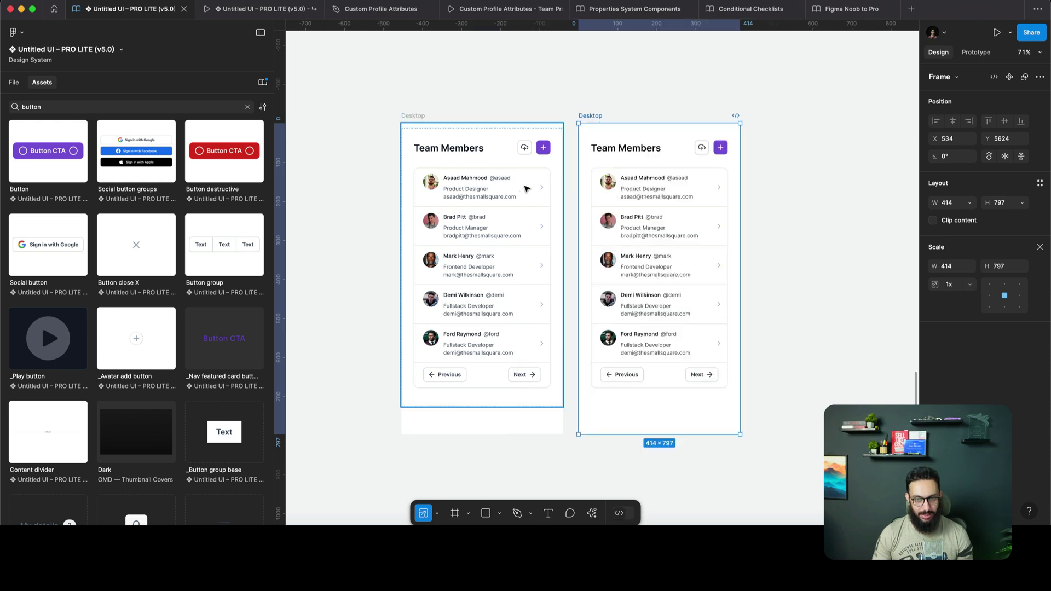
# Link the first member row of the original mobile frame to the duplicate frame with an on-click Navigate to interaction
pyautogui.click(524, 190)
pyautogui.doubleClick(523, 190)
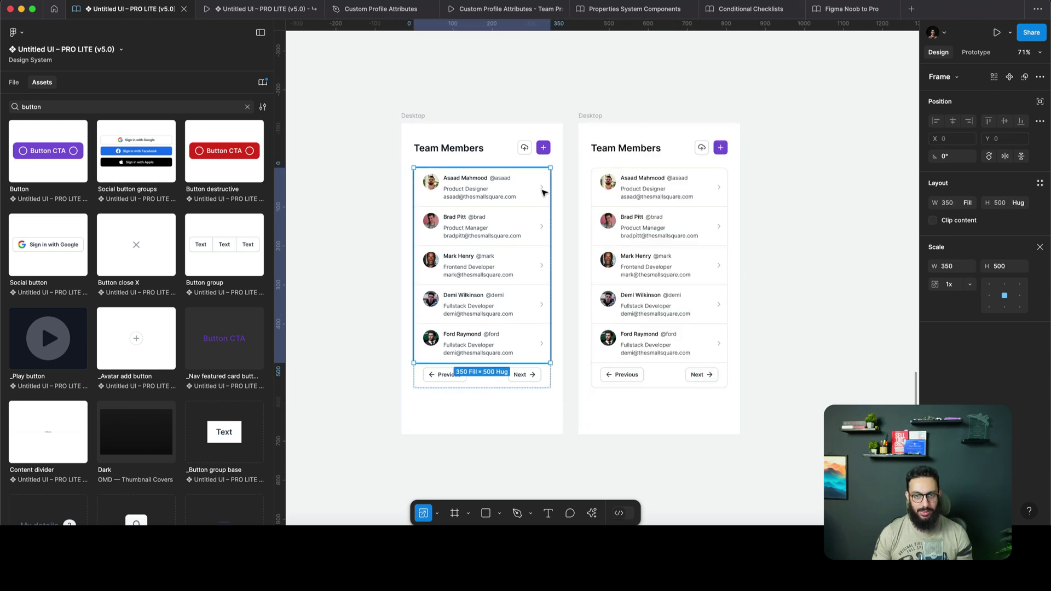
pyautogui.doubleClick(545, 193)
pyautogui.hotkey('shift', 'e')
pyautogui.moveTo(551, 188); pyautogui.dragTo(646, 176)
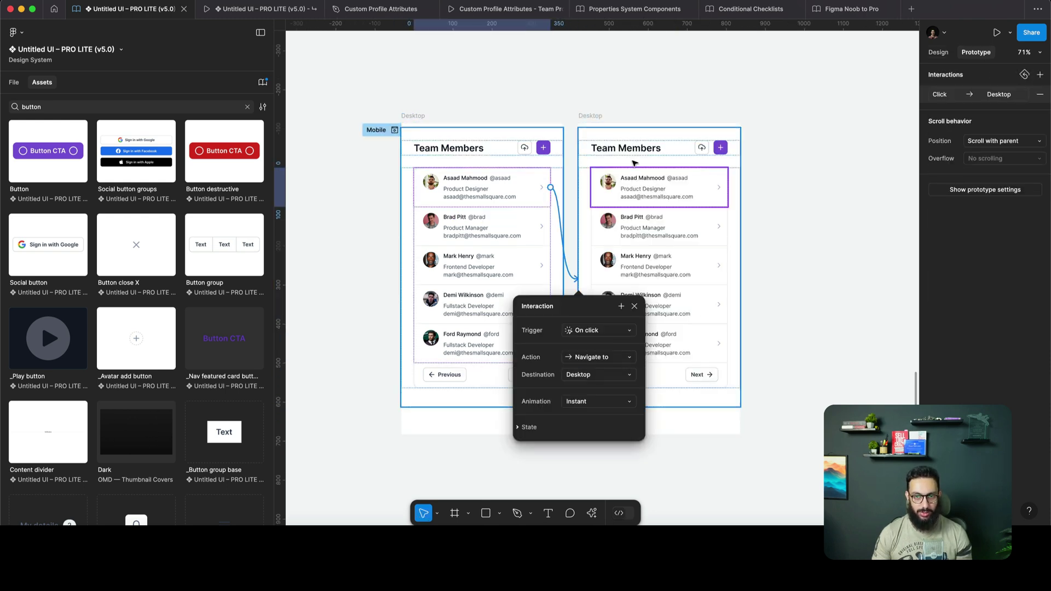
# Change the duplicate frame's heading text to "Member Details"
pyautogui.scroll(5, 633, 160)
pyautogui.keyDown('super'); pyautogui.click(615, 137); pyautogui.keyUp('super')
pyautogui.doubleClick(615, 137)
pyautogui.write('Team')
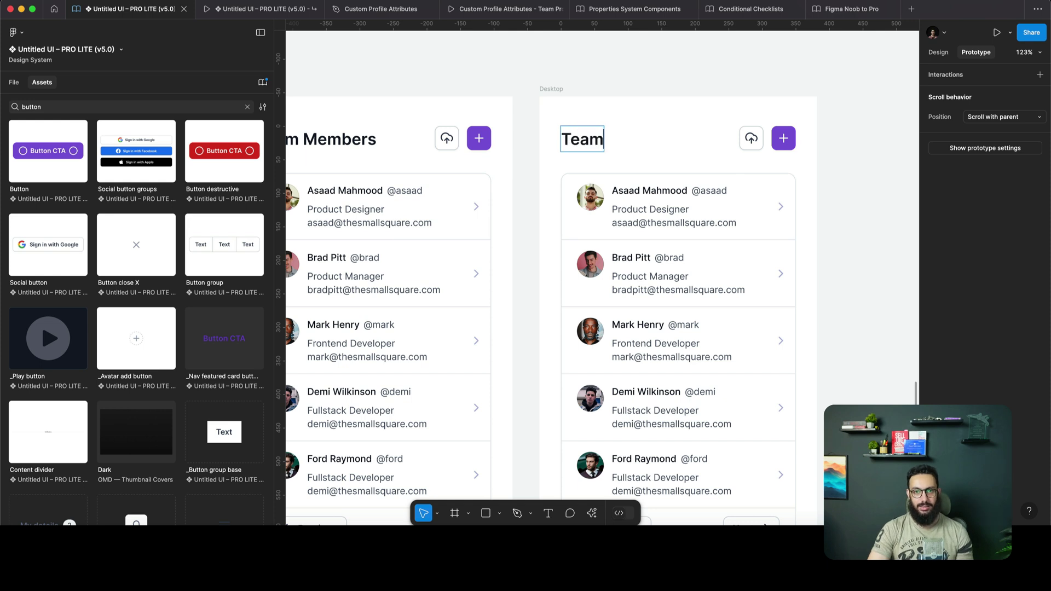
pyautogui.press('super+a')
pyautogui.write('Member Details')
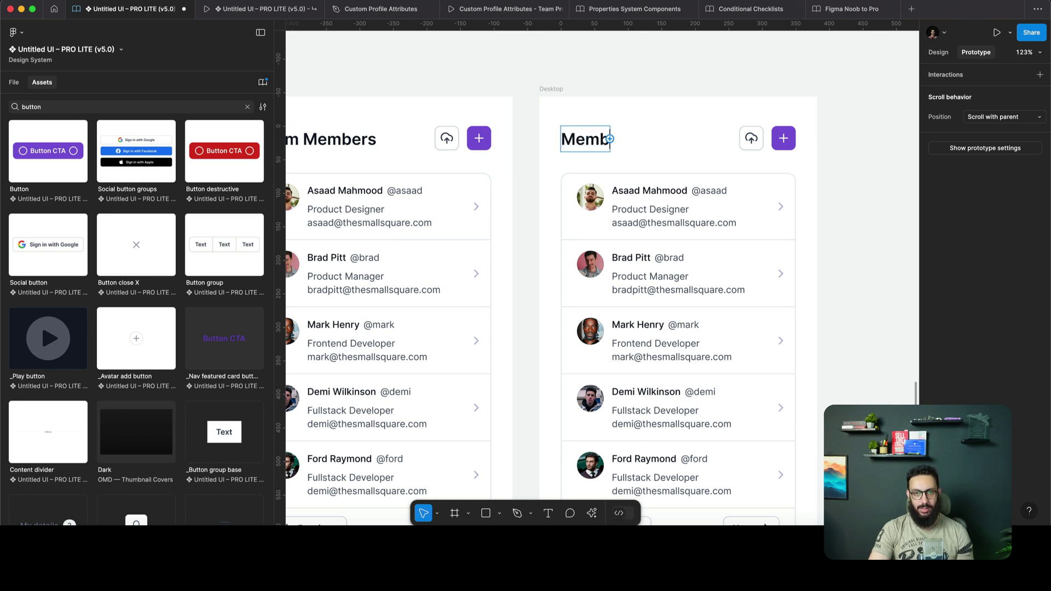
pyautogui.press('Escape')
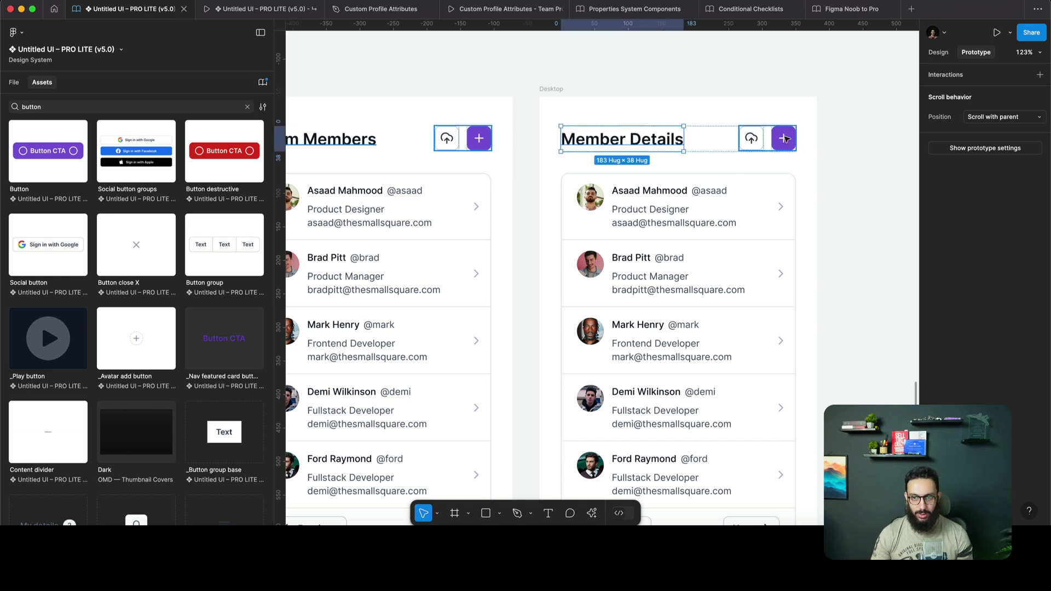
# Set the opacity of the upload and add button group in the Member Details header to 0%
pyautogui.click(770, 142)
pyautogui.press('0')
pyautogui.press('0')
pyautogui.press('super+z')
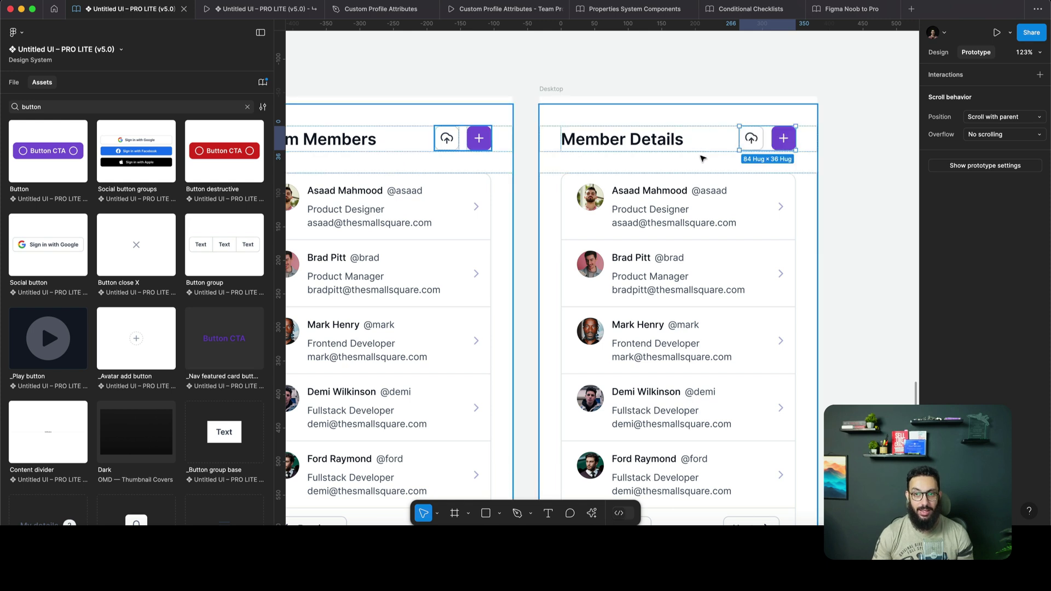
pyautogui.hscroll(-2, 751, 143)
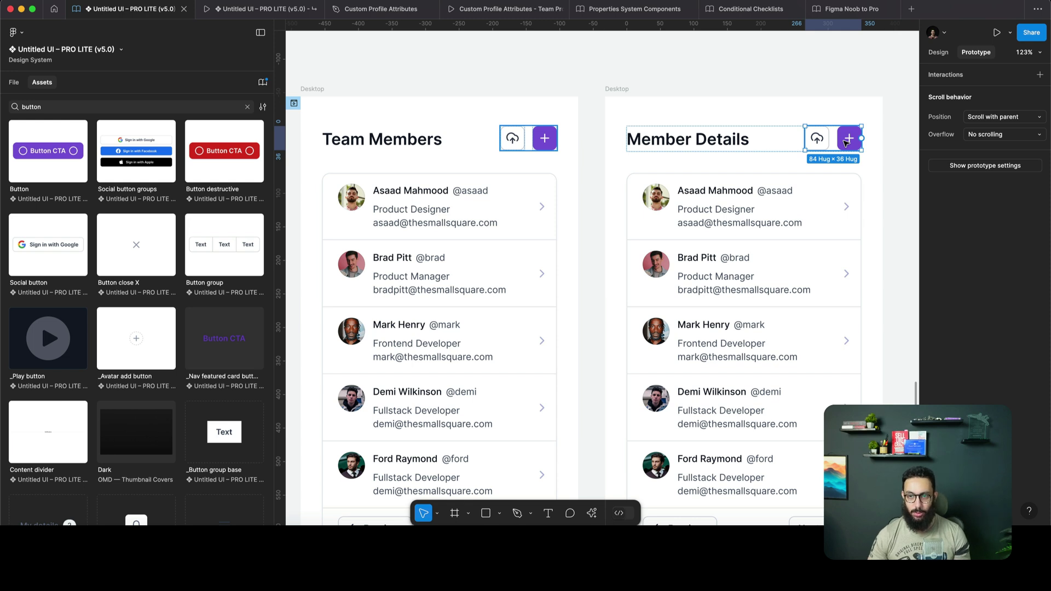
pyautogui.press('0')
pyautogui.press('0')
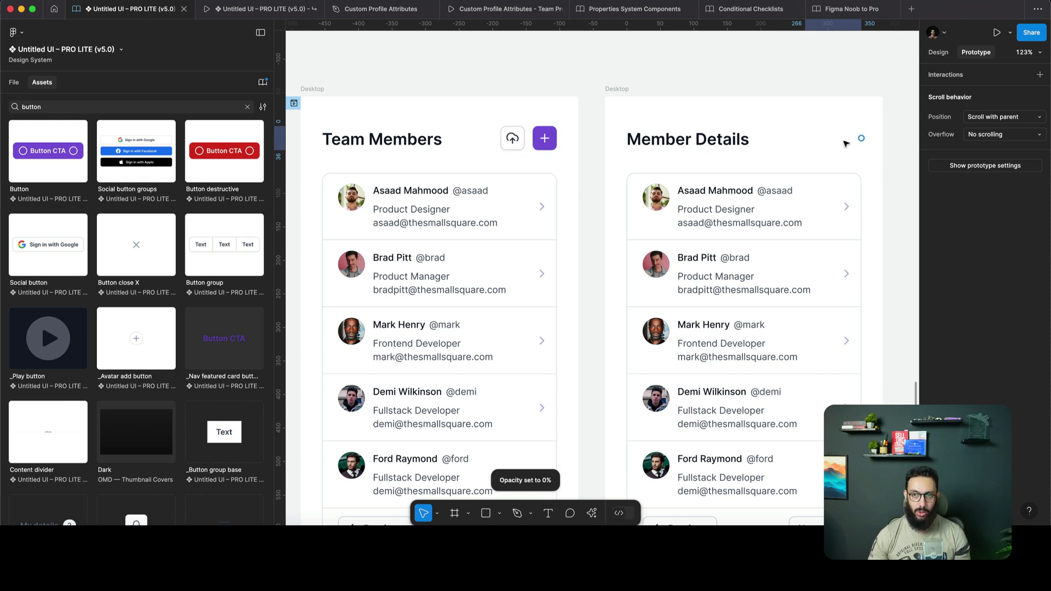
# Turn on the Inner State property for the first member row in the Member Details frame
pyautogui.click(758, 220)
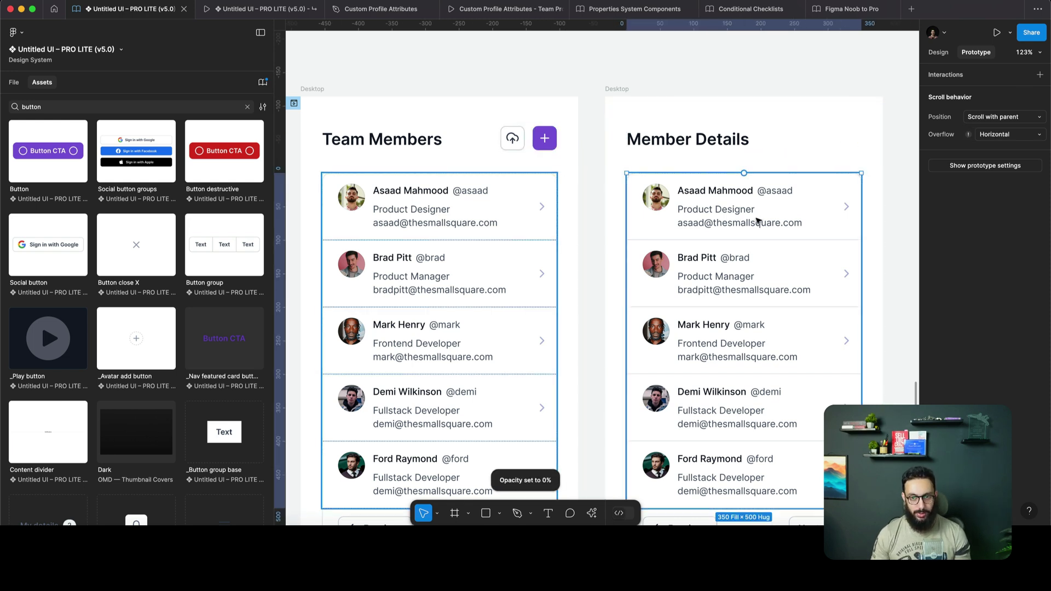
pyautogui.doubleClick(758, 220)
pyautogui.click(938, 52)
pyautogui.click(990, 131)
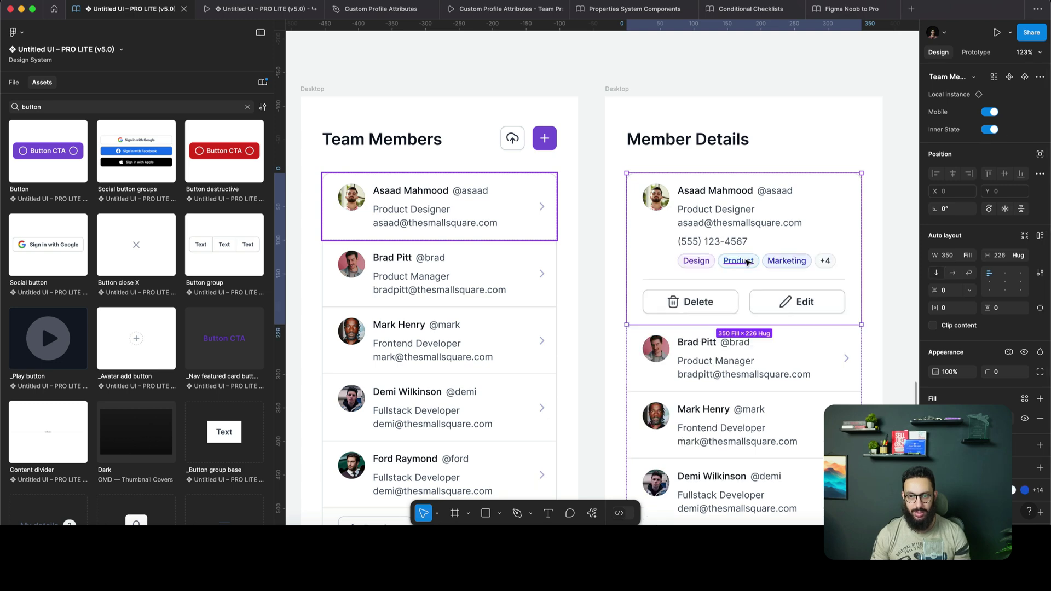
# Delete the four compact member rows below the detailed card in the Member Details frame
pyautogui.scroll(-3, 747, 261)
pyautogui.click(733, 323)
pyautogui.keyDown('shift'); pyautogui.click(733, 376); pyautogui.keyUp('shift')
pyautogui.keyDown('shift'); pyautogui.click(733, 421); pyautogui.keyUp('shift')
pyautogui.keyDown('shift'); pyautogui.click(754, 452); pyautogui.keyUp('shift')
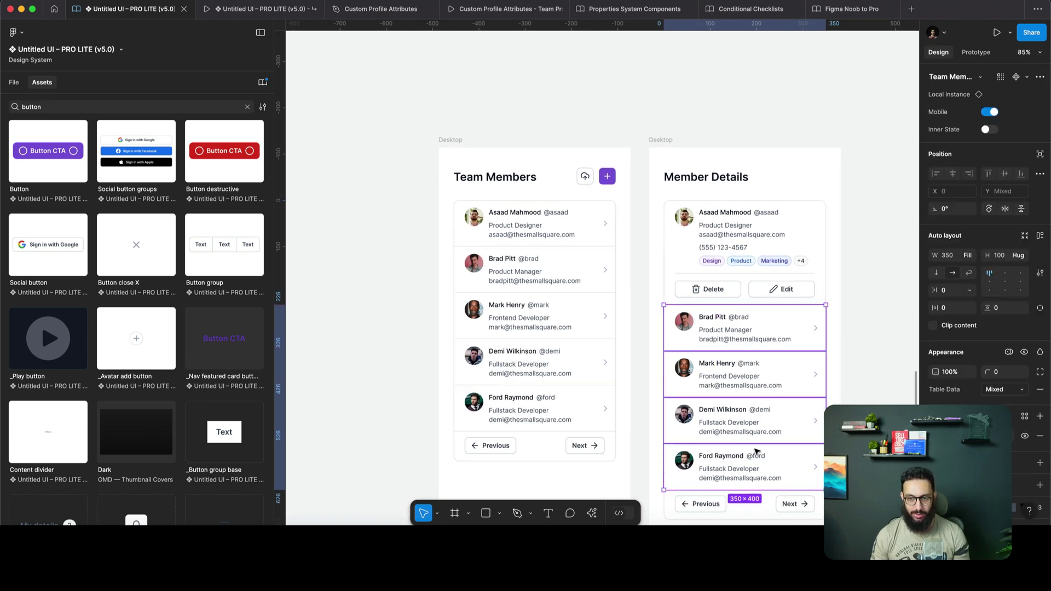
pyautogui.press('Delete')
# Delete the Previous/Next pagination row from the Member Details frame
pyautogui.click(741, 308)
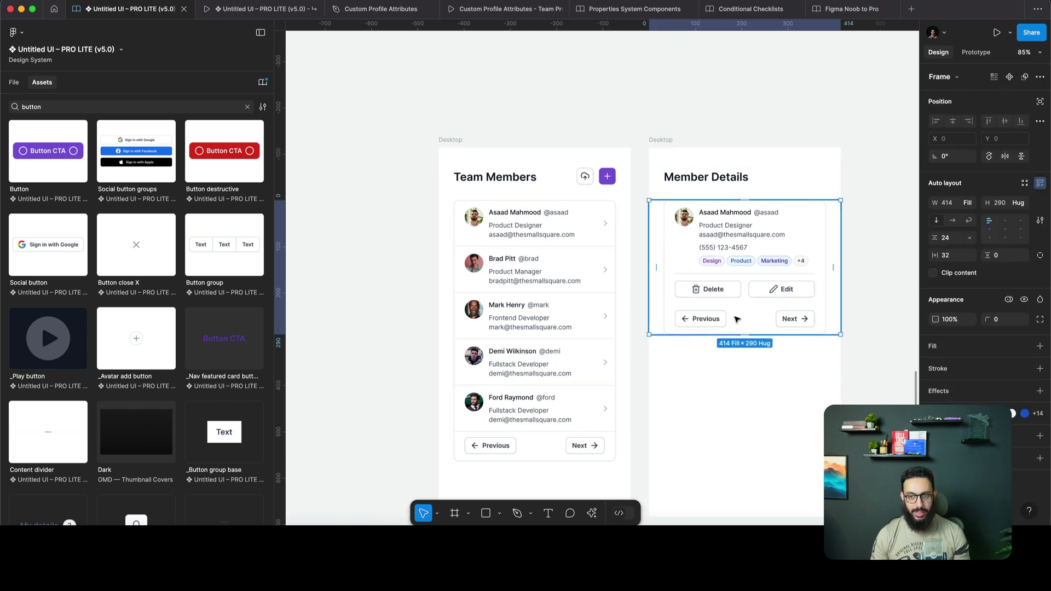
pyautogui.press('Delete')
pyautogui.scroll(3, 877, 242)
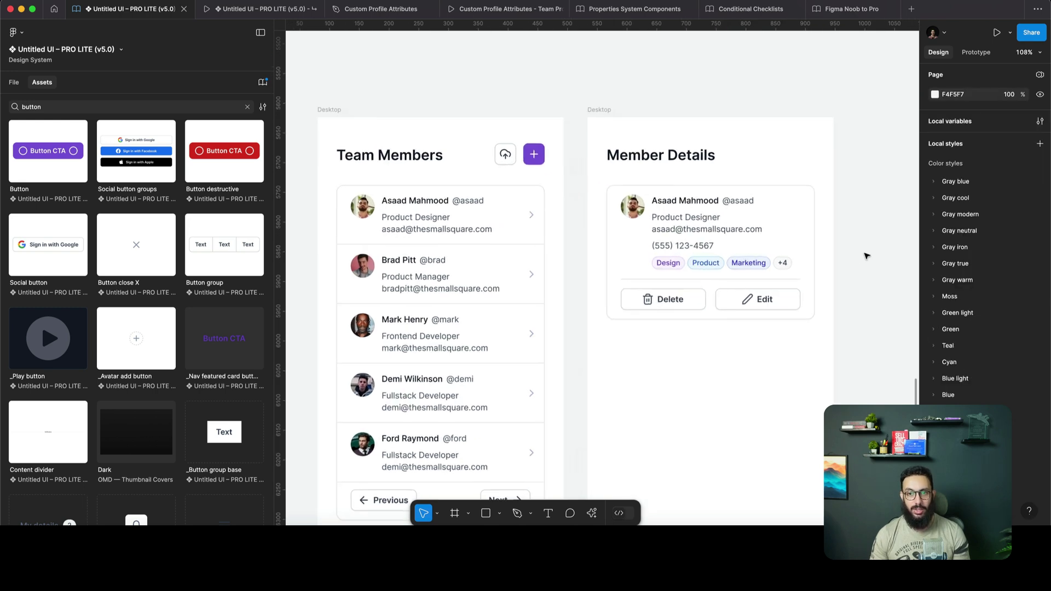
pyautogui.click(740, 240)
pyautogui.click(668, 159)
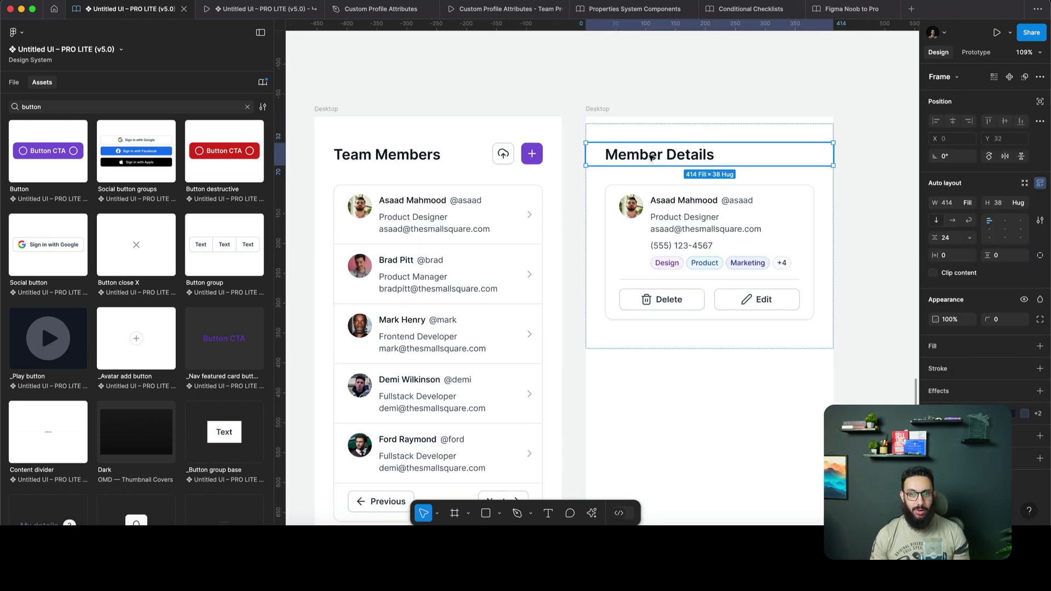
pyautogui.click(687, 249)
pyautogui.doubleClick(687, 247)
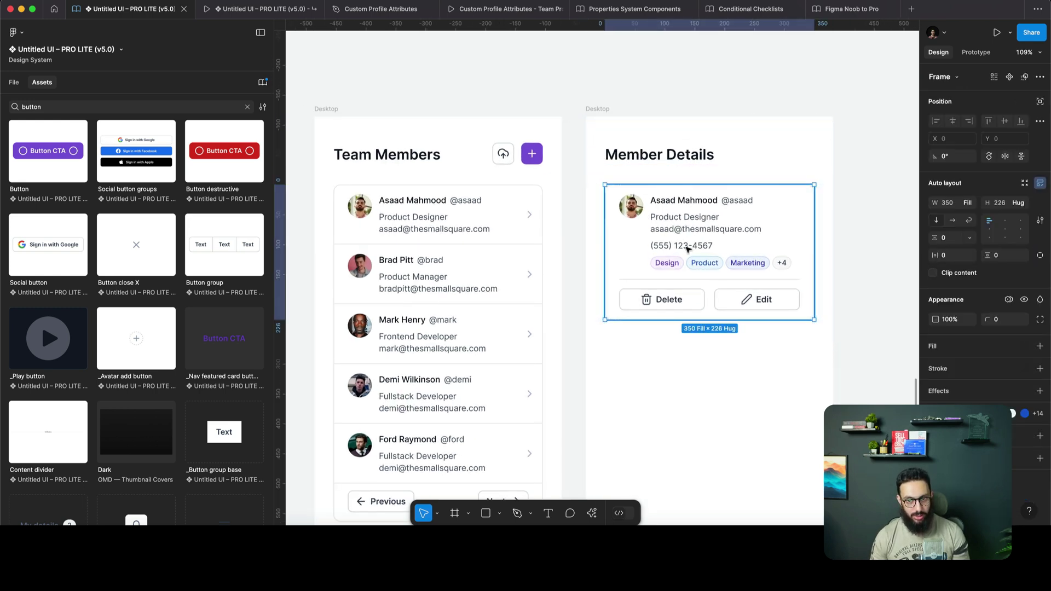
pyautogui.doubleClick(687, 247)
pyautogui.doubleClick(686, 248)
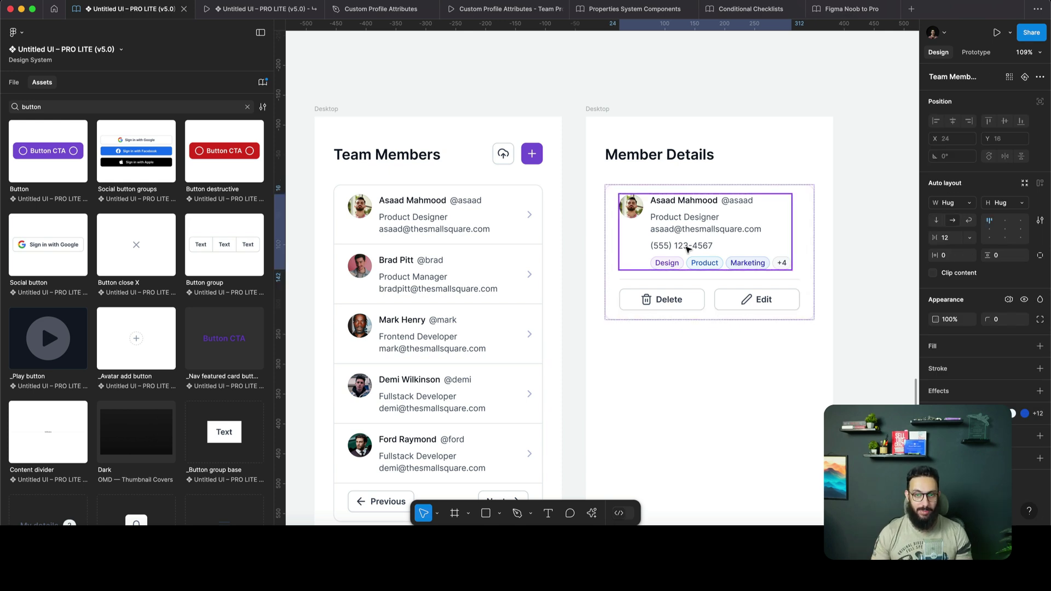
pyautogui.click(641, 155)
# Copy the upload icon button from the Team Members header into the Member Details header, placing it before the heading text
pyautogui.click(503, 159)
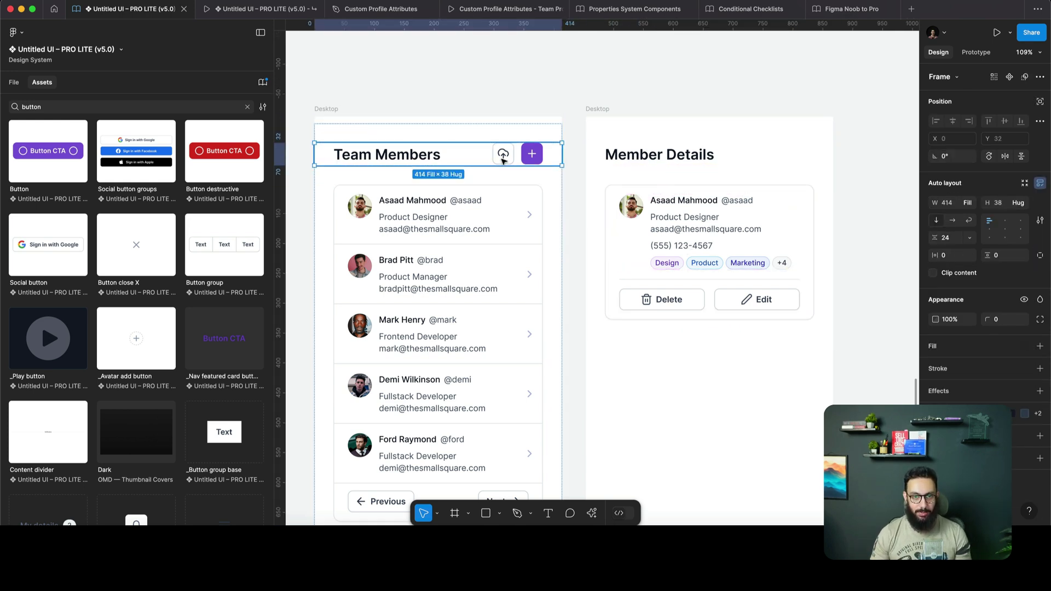
pyautogui.doubleClick(503, 159)
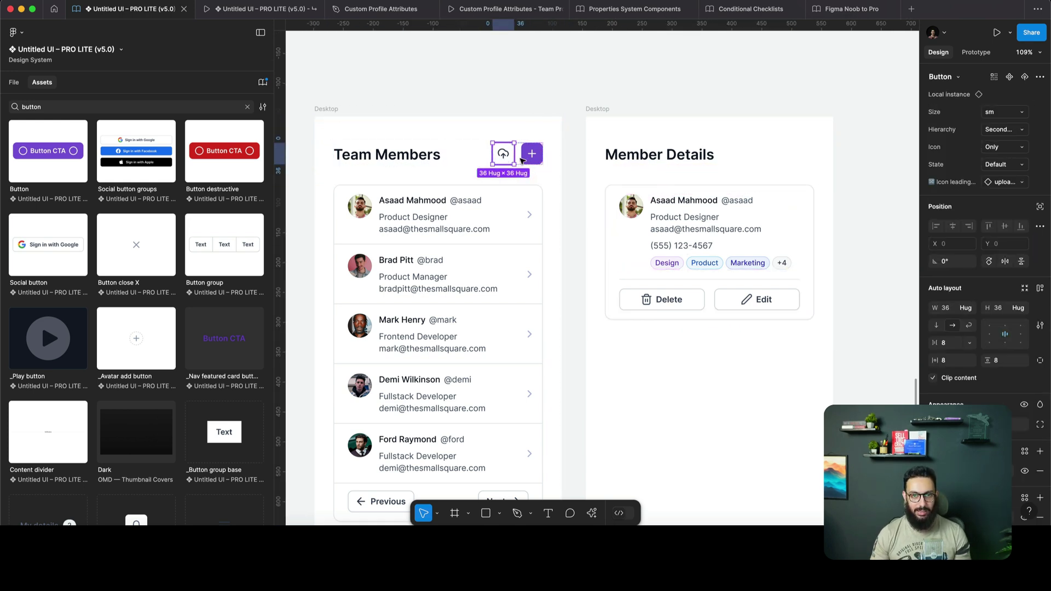
pyautogui.click(624, 158)
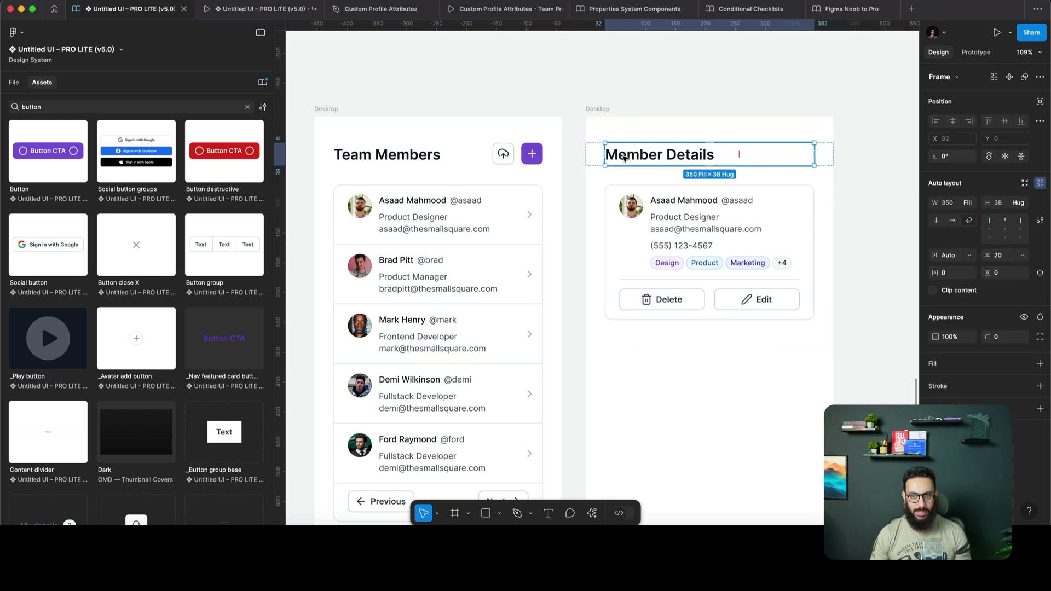
pyautogui.click(624, 158)
pyautogui.hotkey('alt', '1')
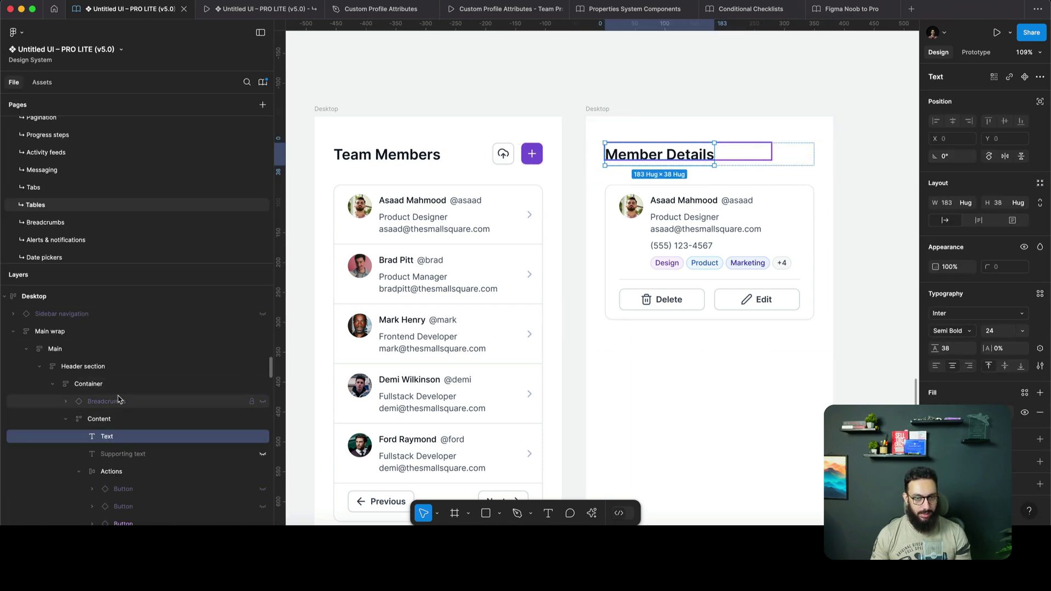
pyautogui.hotkey('ctrl', 'v')
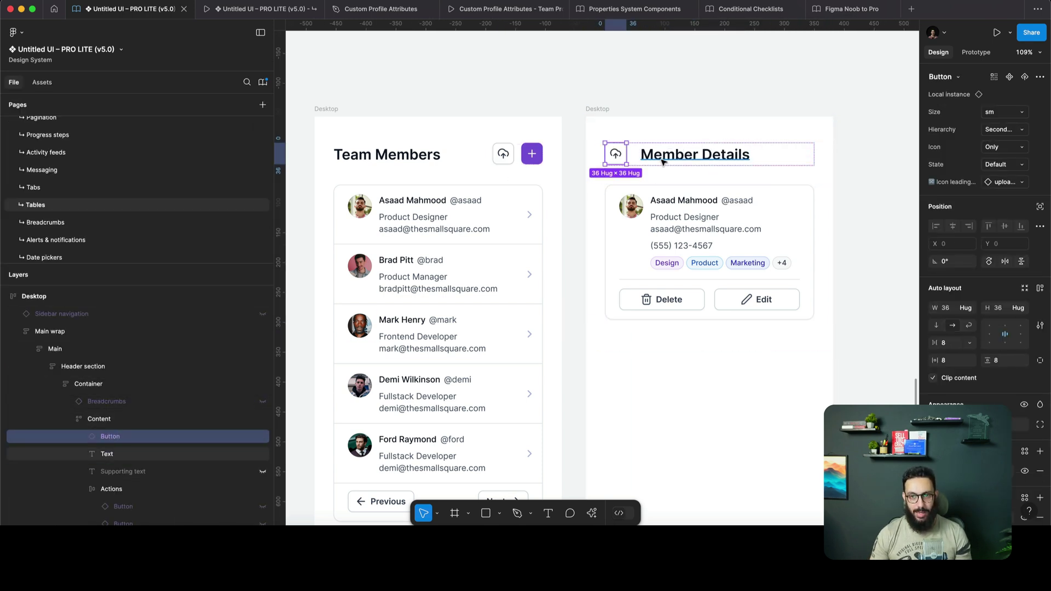
# Align the Member Details header content to the top left and set its horizontal gap to 8
pyautogui.press('Escape')
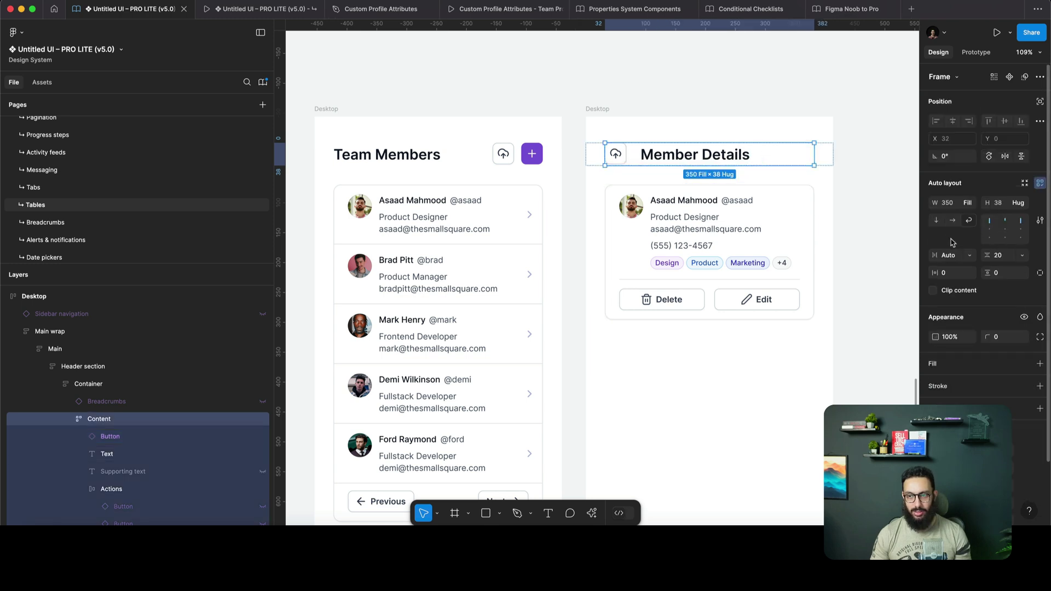
pyautogui.click(994, 226)
pyautogui.click(990, 224)
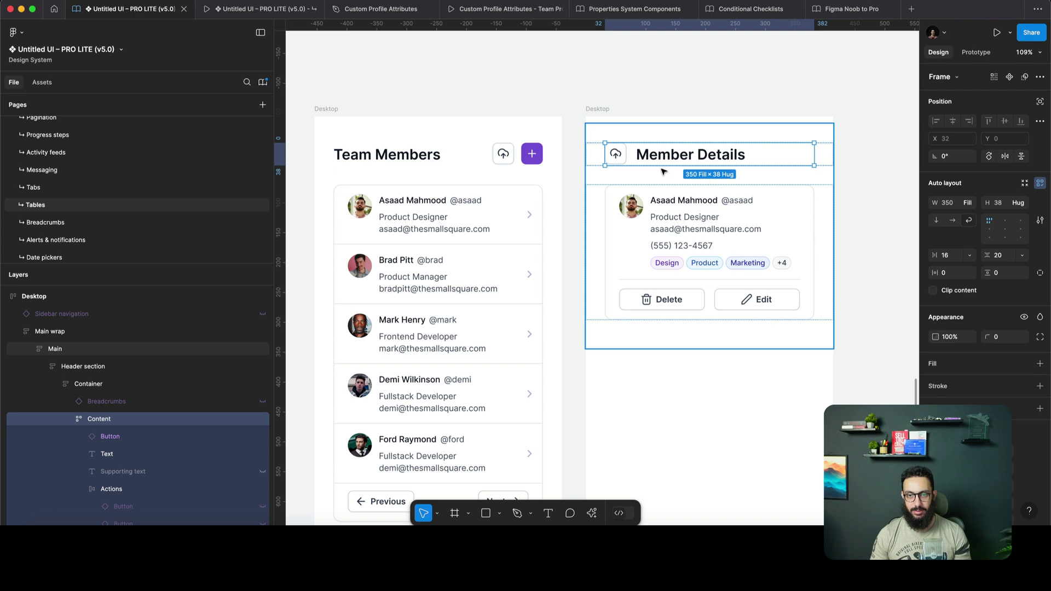
pyautogui.click(959, 261)
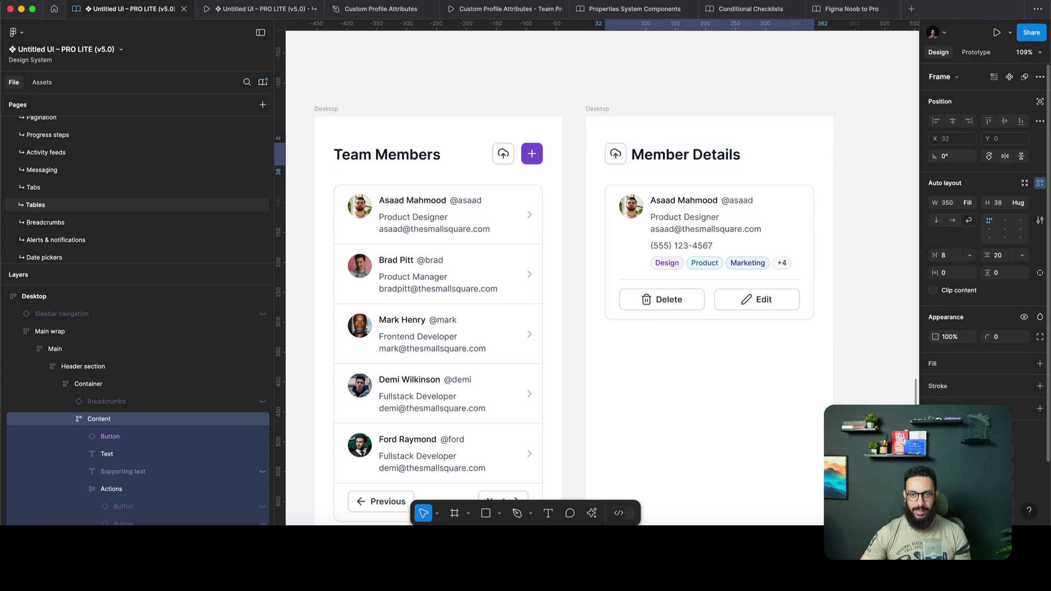
# Set the hierarchy of the icon button beside the Member Details heading to Tertiary gray
pyautogui.scroll(5, 639, 151)
pyautogui.click(618, 153)
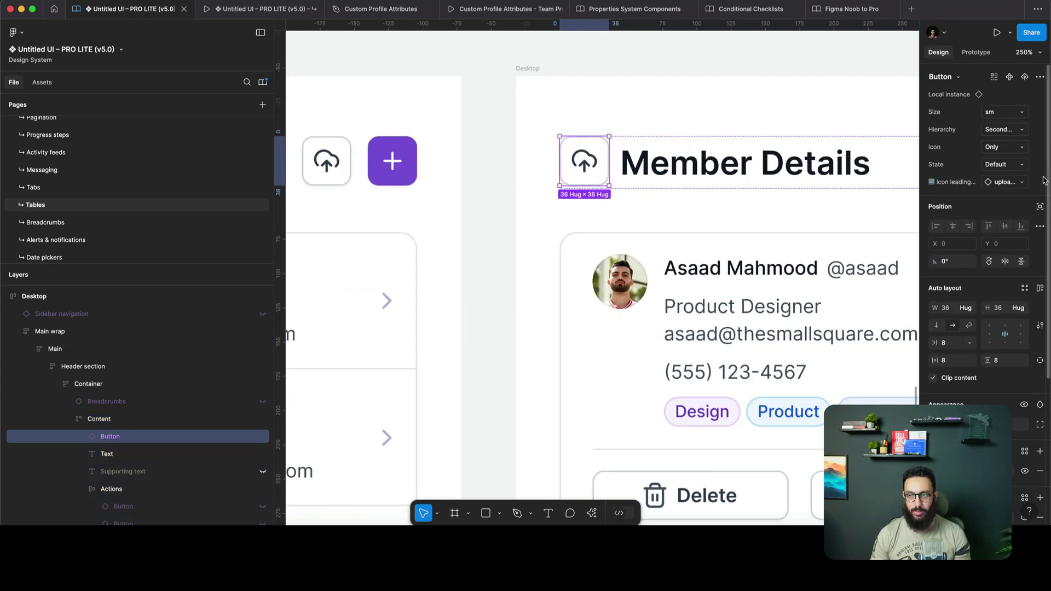
pyautogui.click(1003, 130)
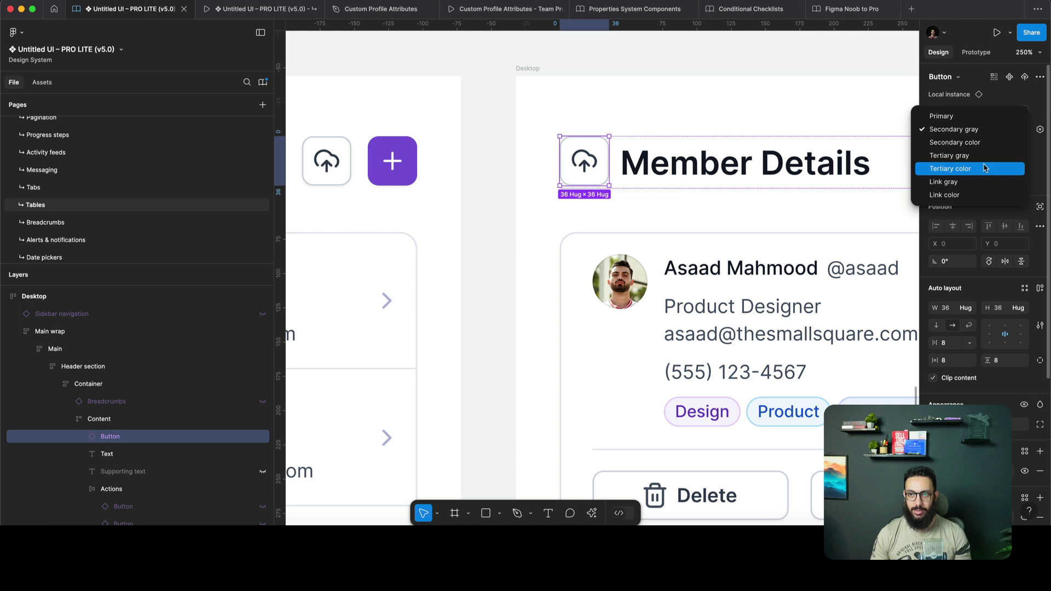
pyautogui.click(980, 156)
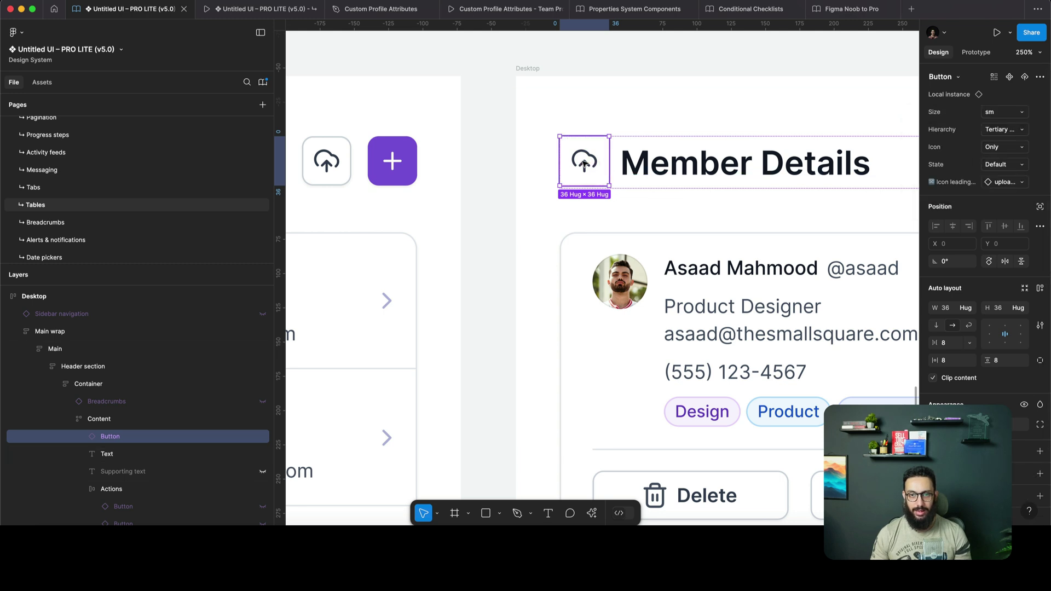
# Swap the upload icon inside the Member Details header button for the chevron-left icon
pyautogui.scroll(-3, 584, 160)
pyautogui.doubleClick(584, 160)
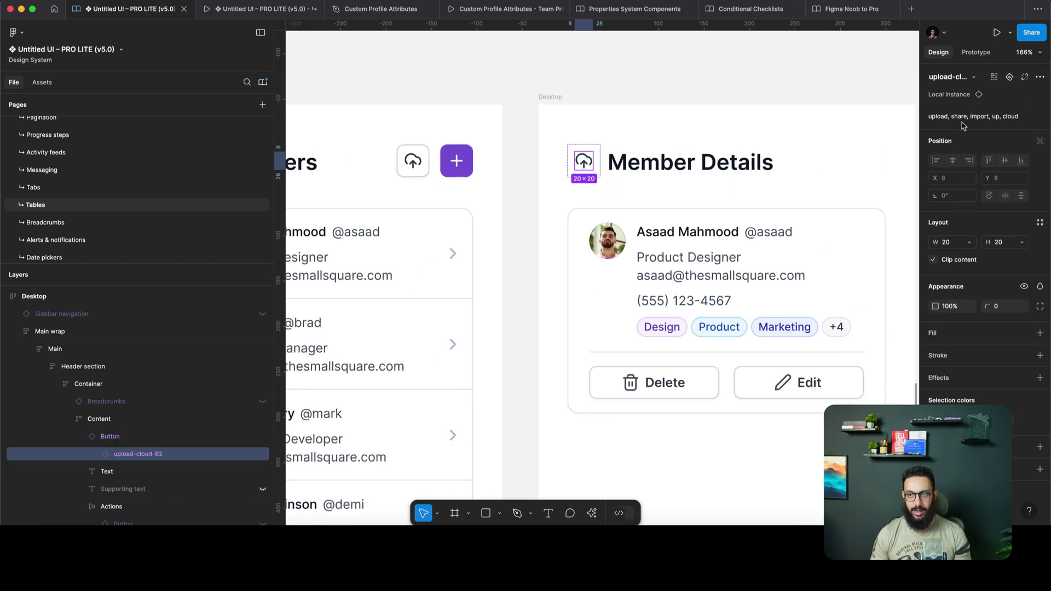
pyautogui.click(958, 79)
pyautogui.write('chevron l')
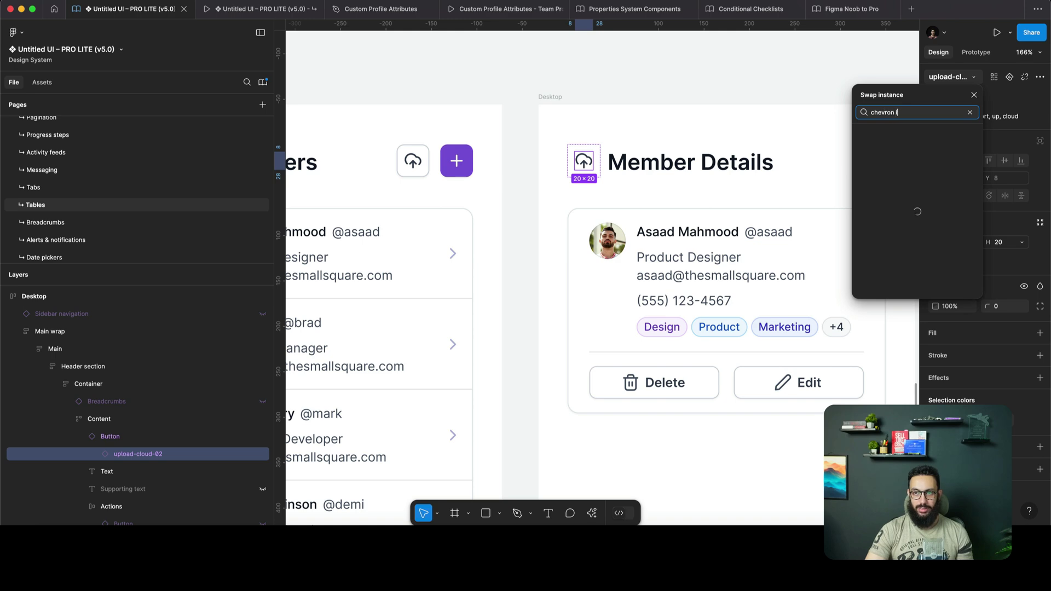
pyautogui.write('eft')
pyautogui.click(887, 165)
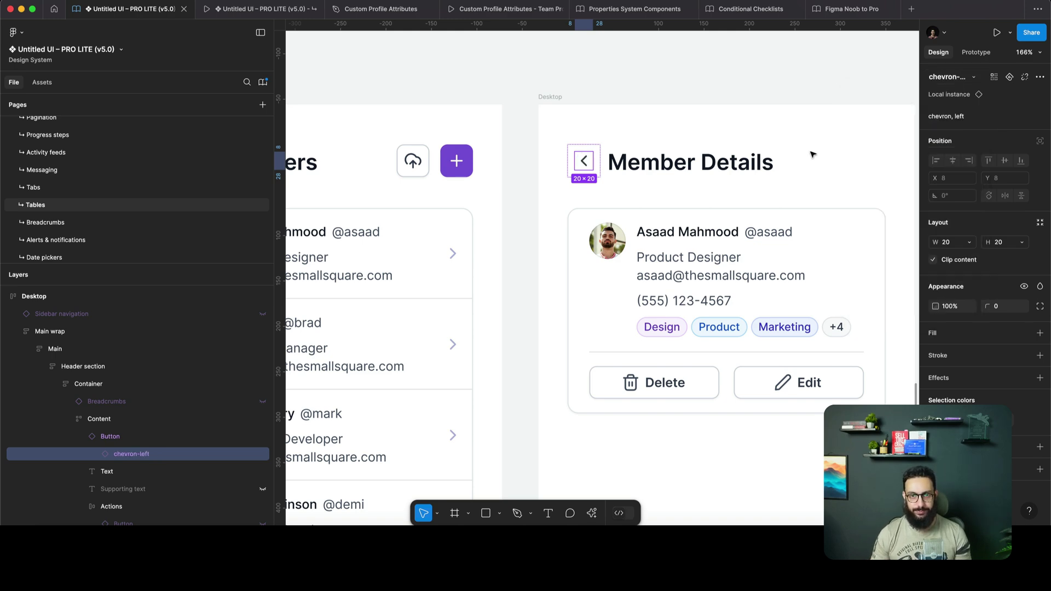
# Add a prototype connection from the back chevron button in the Member Details header to the Team Members frame
pyautogui.click(641, 75)
pyautogui.scroll(-3, 642, 74)
pyautogui.doubleClick(607, 131)
pyautogui.doubleClick(607, 133)
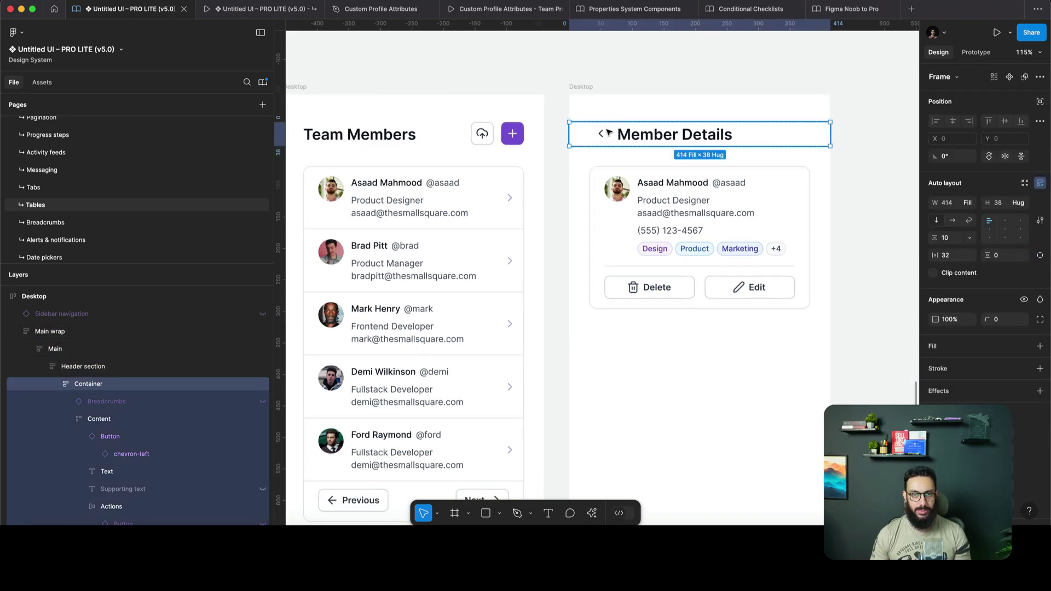
pyautogui.doubleClick(609, 133)
pyautogui.doubleClick(608, 133)
pyautogui.hotkey('shift', 'e')
pyautogui.moveTo(611, 136); pyautogui.dragTo(479, 185)
pyautogui.doubleClick(479, 187)
# Preview the mobile prototype and test moving between Team Members and Member Details using the first member row and the back chevron
pyautogui.press('super+alt+Return')
pyautogui.click(617, 163)
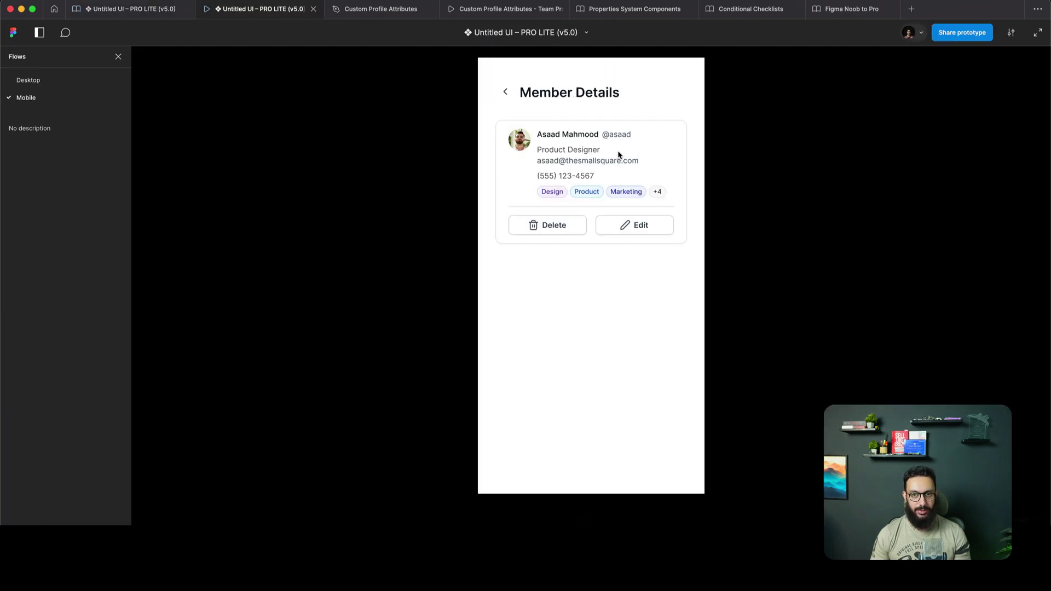
pyautogui.click(513, 100)
pyautogui.click(578, 162)
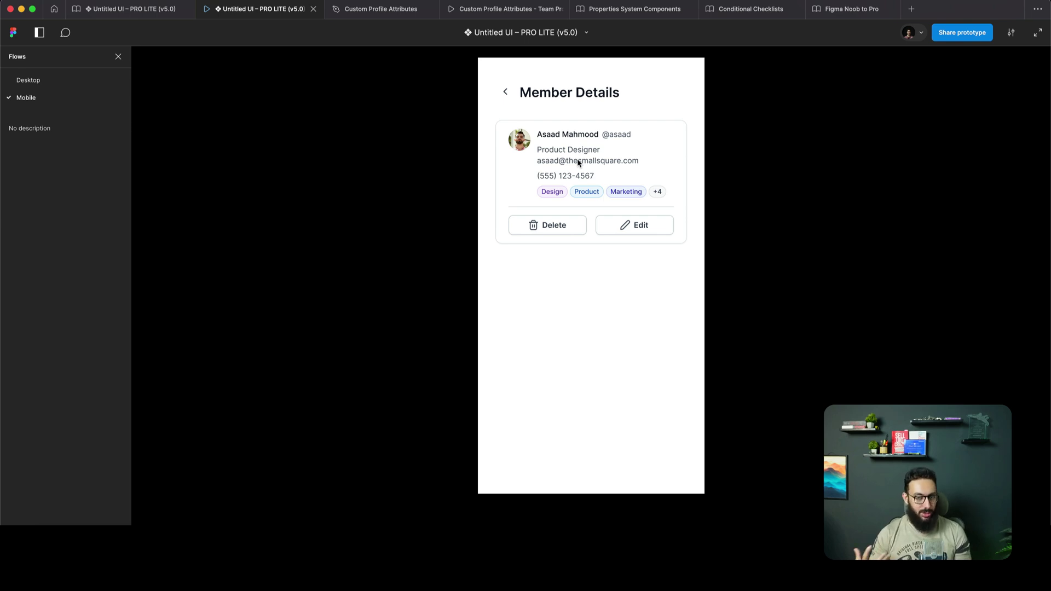
# Check the link between the two frames on the canvas and follow the back chevron to Team Members in the preview
pyautogui.hotkey('ctrl', 'shift', 'Tab')
pyautogui.scroll(-3, 588, 162)
pyautogui.click(774, 162)
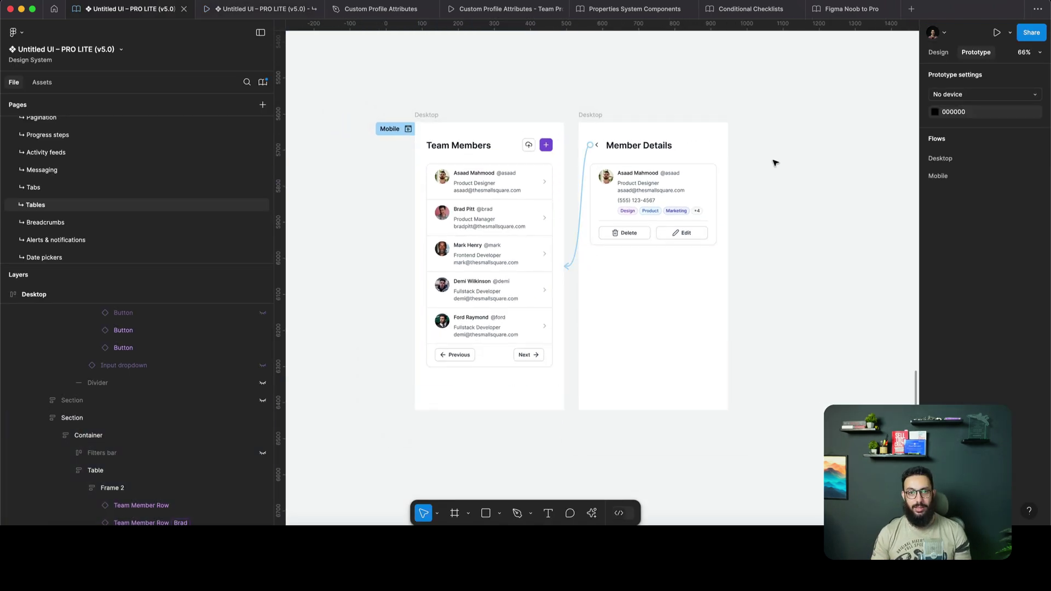
pyautogui.hotkey('ctrl', 'Tab')
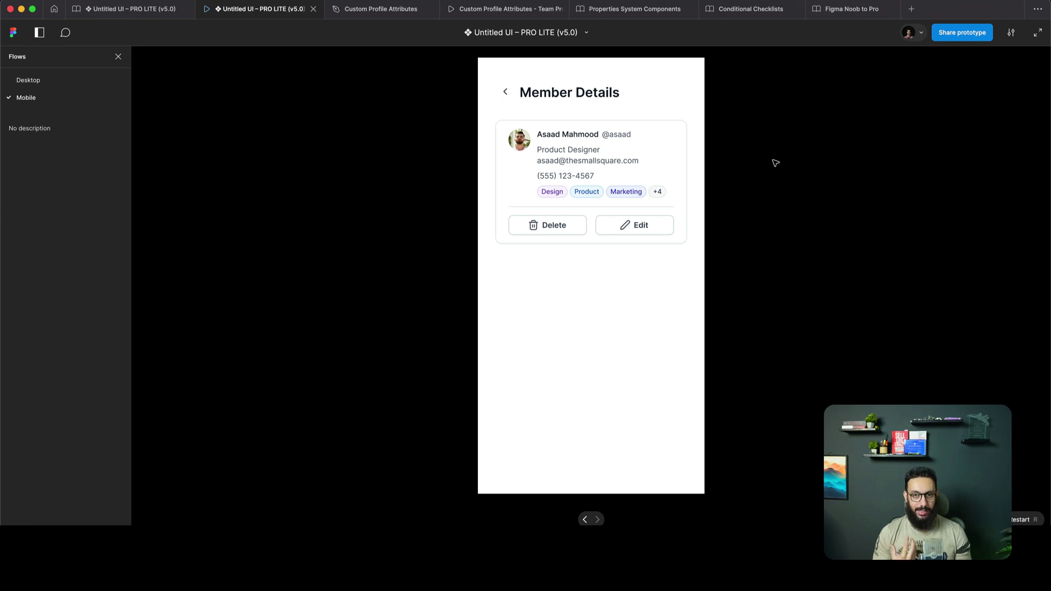
pyautogui.click(502, 92)
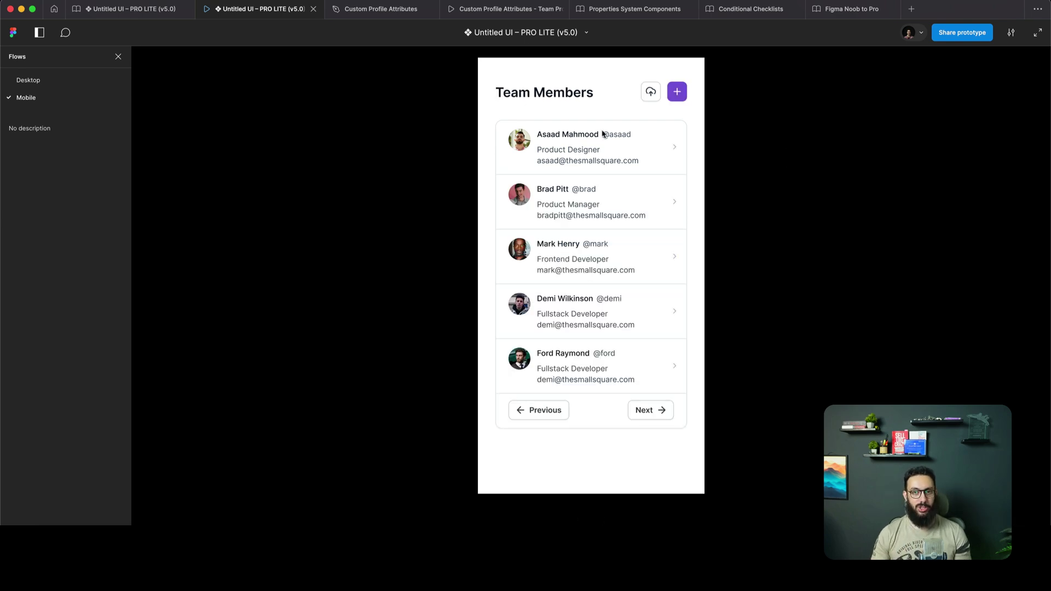
pyautogui.hotkey('ctrl', 'shift', 'Tab')
pyautogui.scroll(-3, 720, 162)
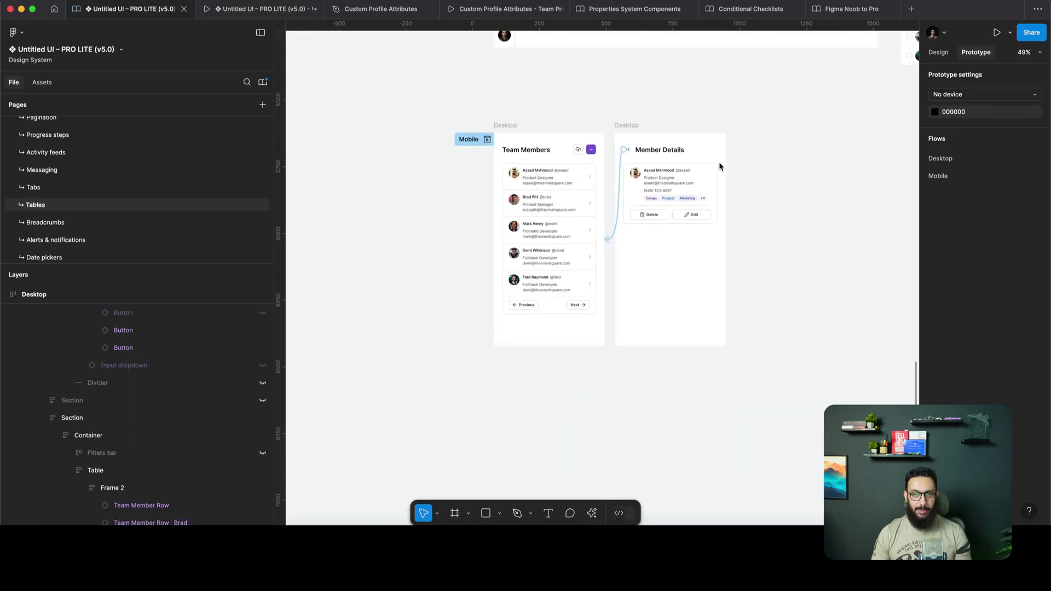
pyautogui.scroll(1, 719, 163)
pyautogui.hscroll(1, 720, 162)
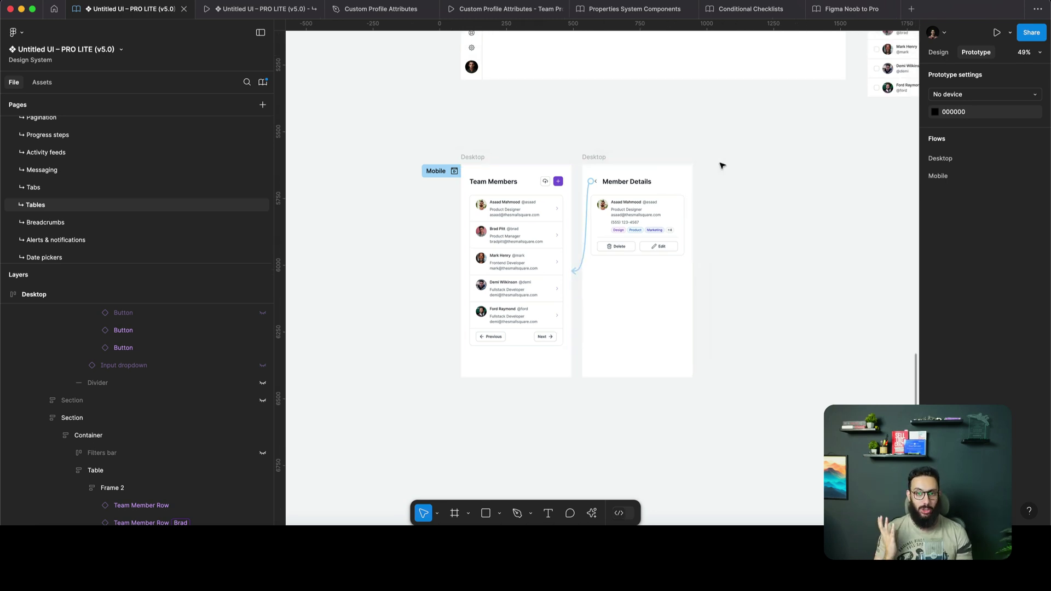
pyautogui.scroll(3, 691, 211)
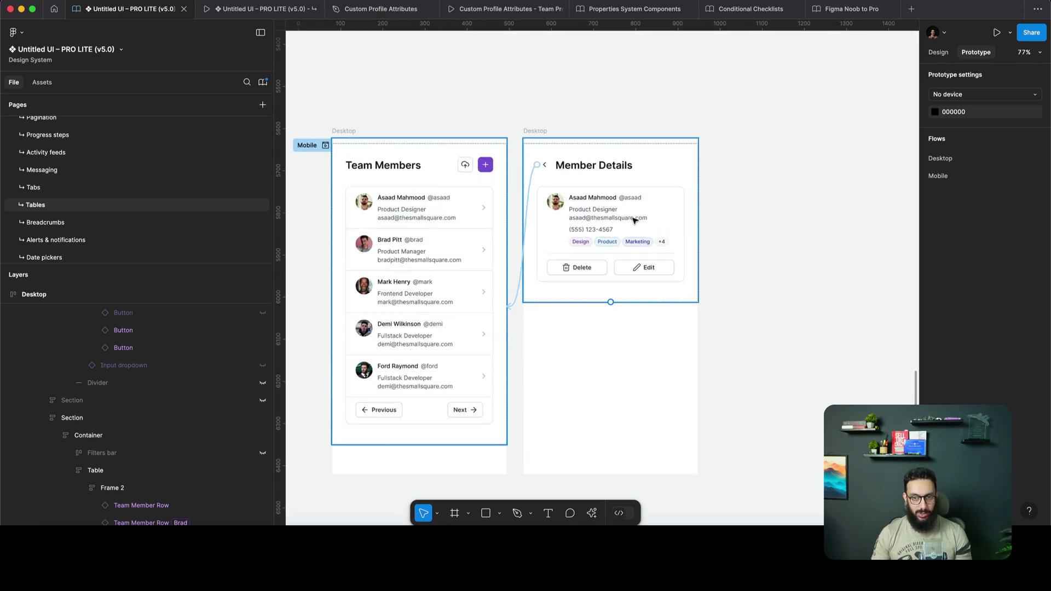
pyautogui.hscroll(-2, 702, 224)
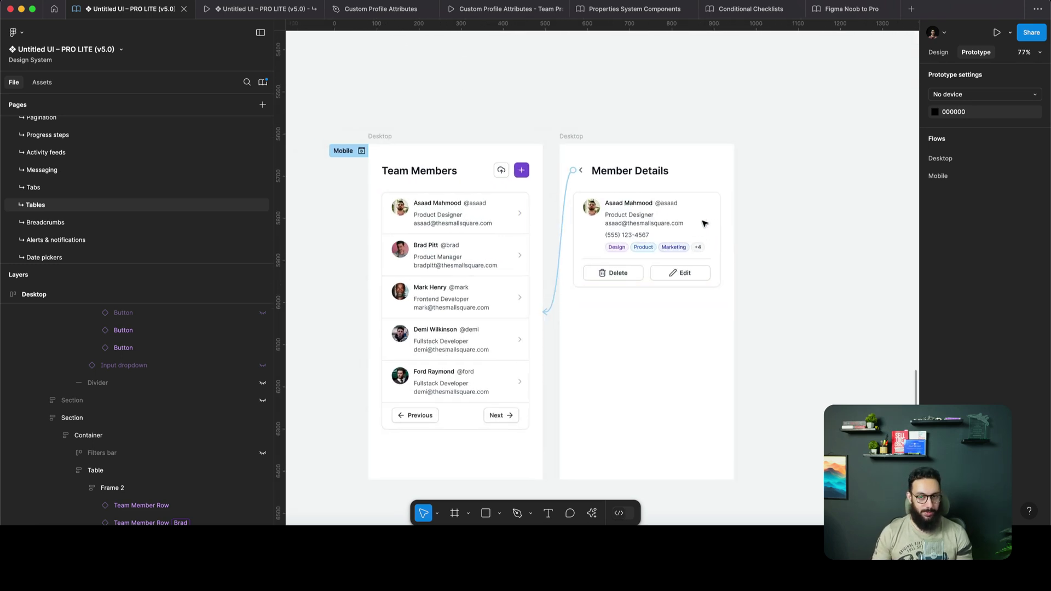
pyautogui.hotkey('ctrl', 'Tab')
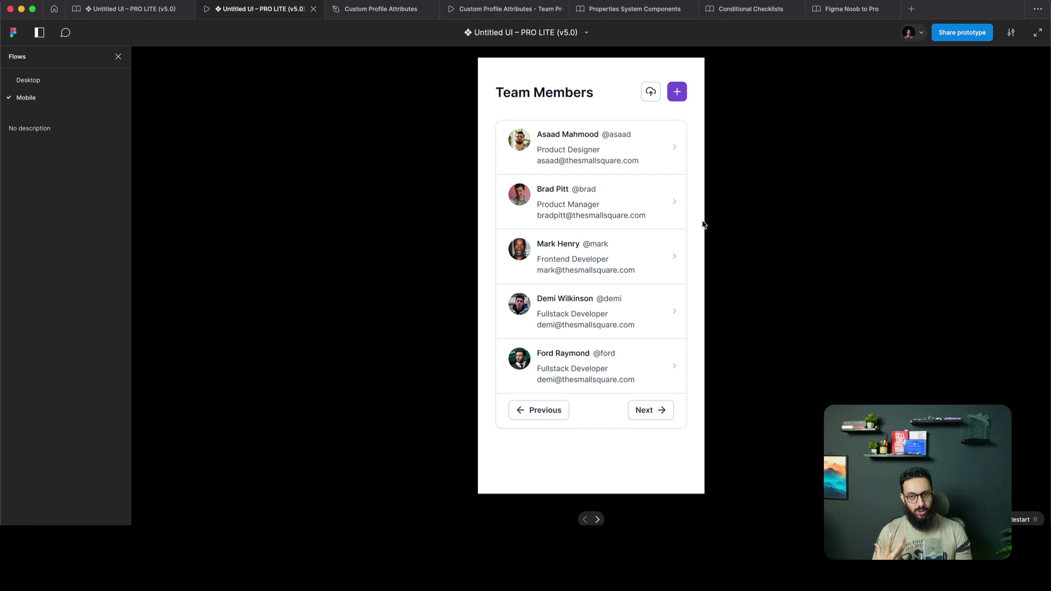